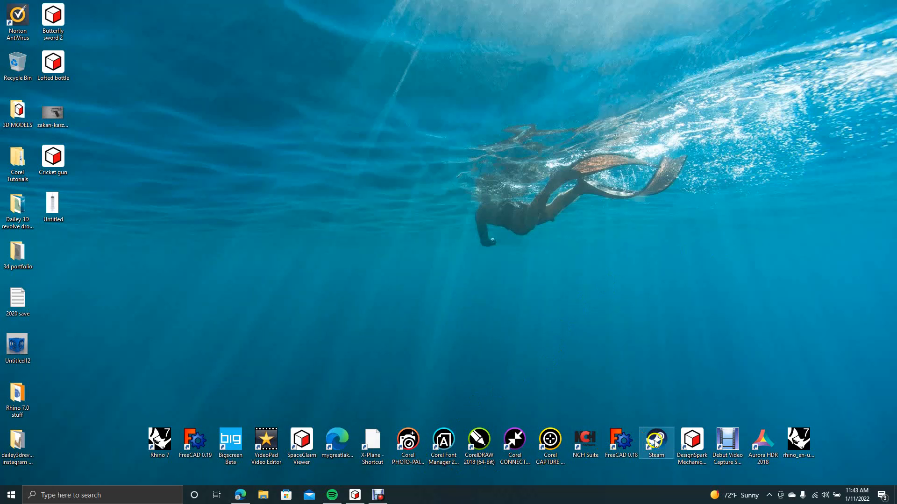
# Step: Switch to the DesignSpark Mechanical design with the two syringe reference images and clear the image selection
pyautogui.click(691, 442)
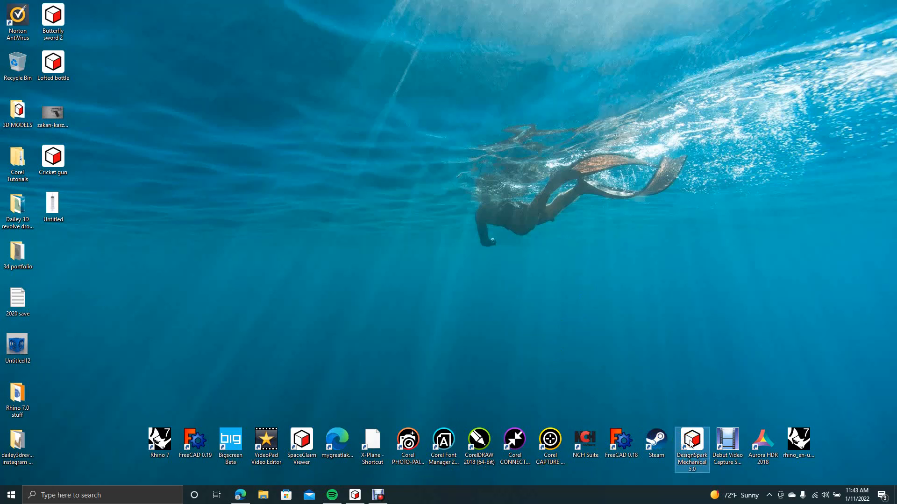
pyautogui.click(351, 495)
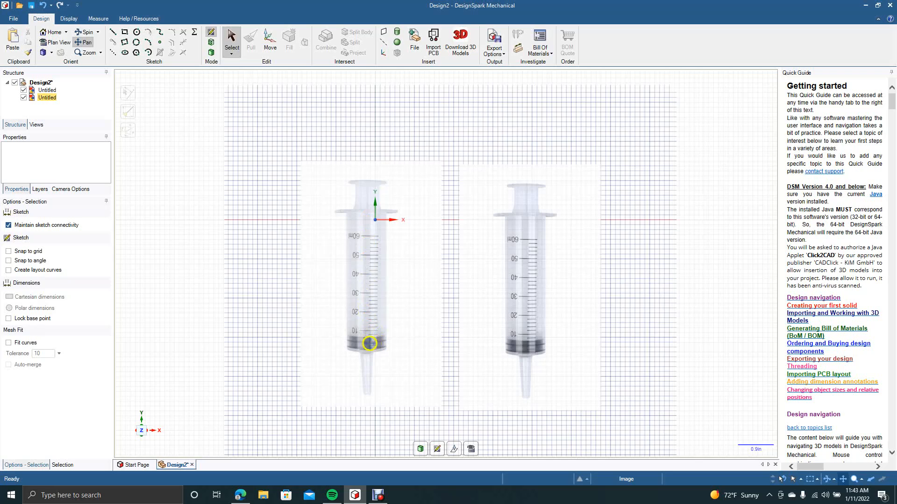
pyautogui.click(251, 345)
pyautogui.press('Escape')
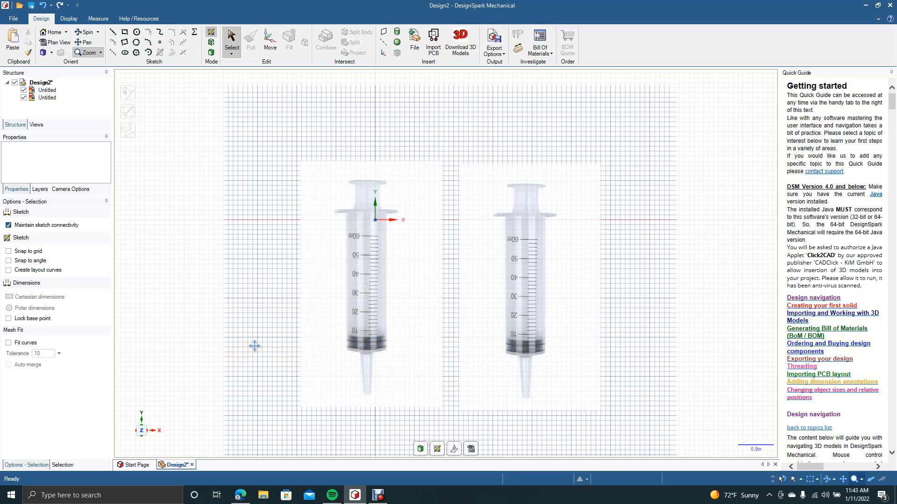
# Step: Draw a vertical centreline through the left syringe image, from the plunger's top edge to just below the nozzle tip
pyautogui.scroll(3, 254, 344)
pyautogui.click(152, 121)
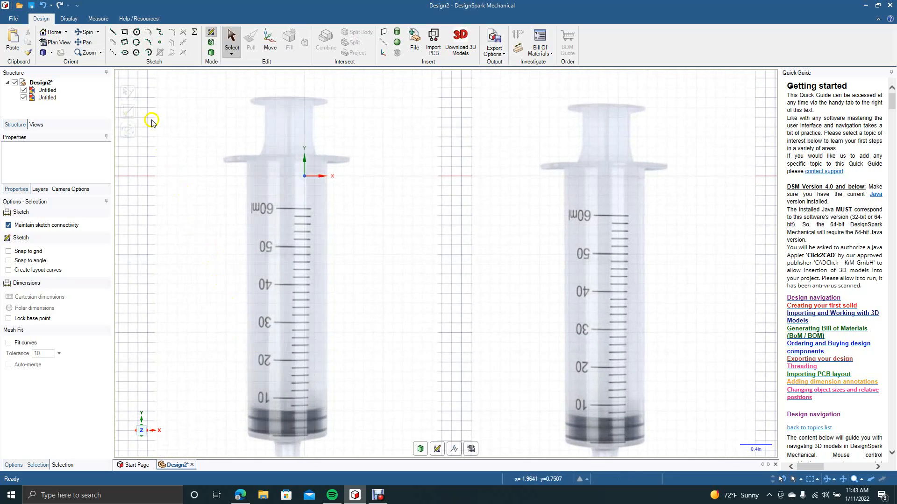
pyautogui.click(84, 42)
pyautogui.moveTo(151, 189); pyautogui.dragTo(190, 181)
pyautogui.click(123, 42)
pyautogui.click(113, 33)
pyautogui.click(332, 89)
pyautogui.click(330, 90)
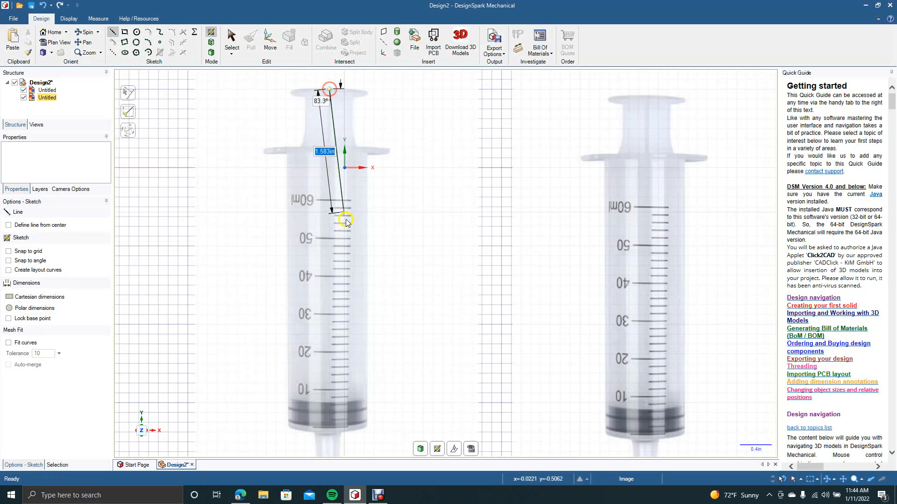
pyautogui.click(325, 399)
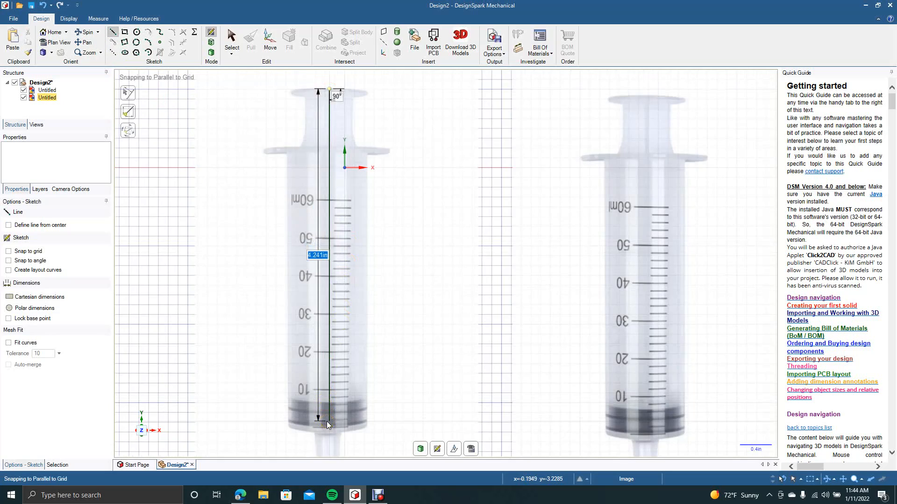
pyautogui.scroll(-4, 326, 421)
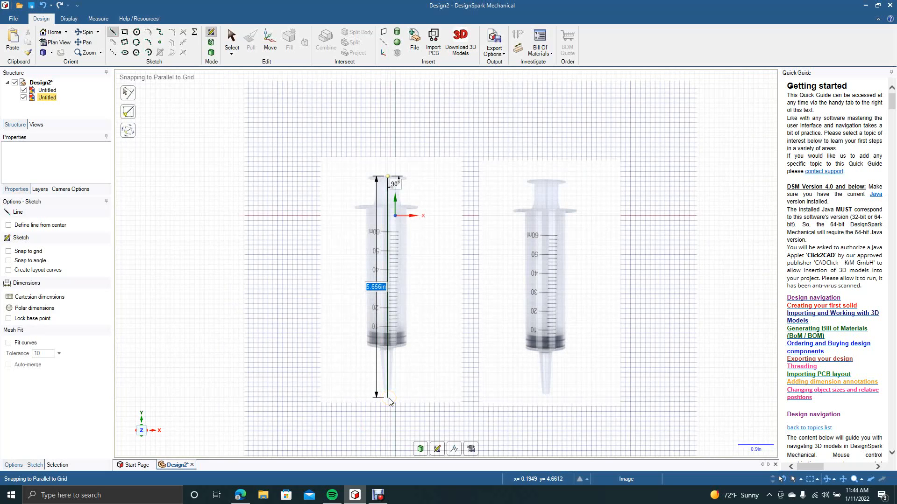
pyautogui.click(388, 412)
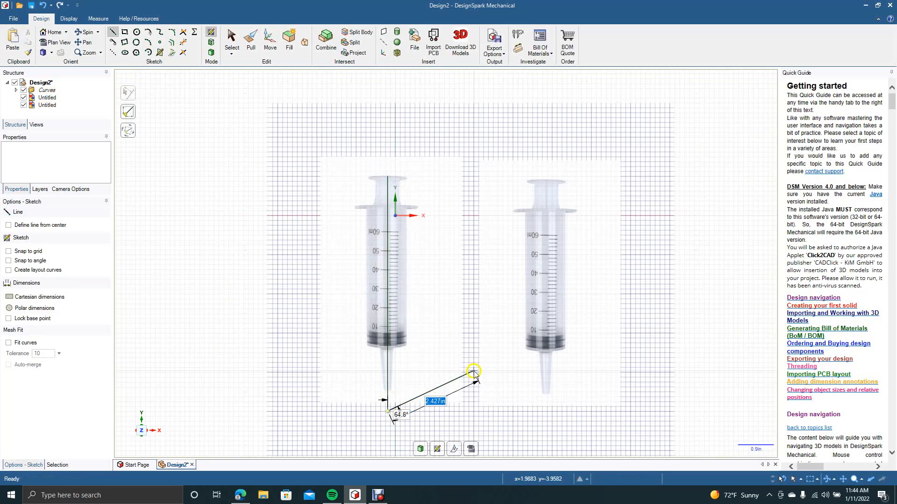
pyautogui.click(232, 37)
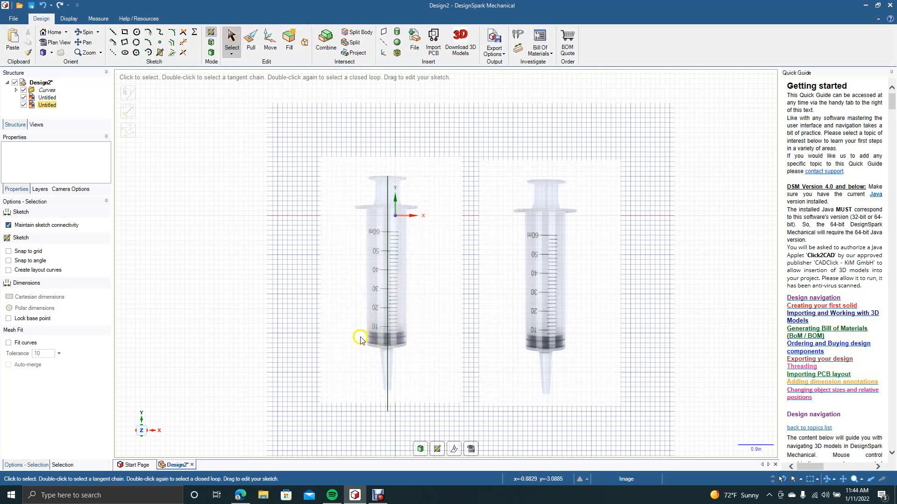
# Step: Draw a horizontal line about 0.8 in long from the centreline to the right end of the left syringe's flange
pyautogui.scroll(4, 360, 337)
pyautogui.click(271, 167)
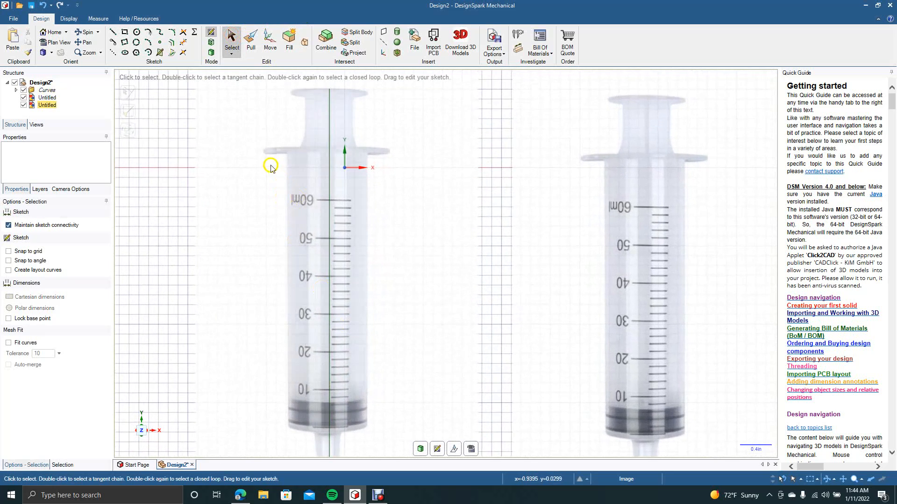
pyautogui.click(113, 32)
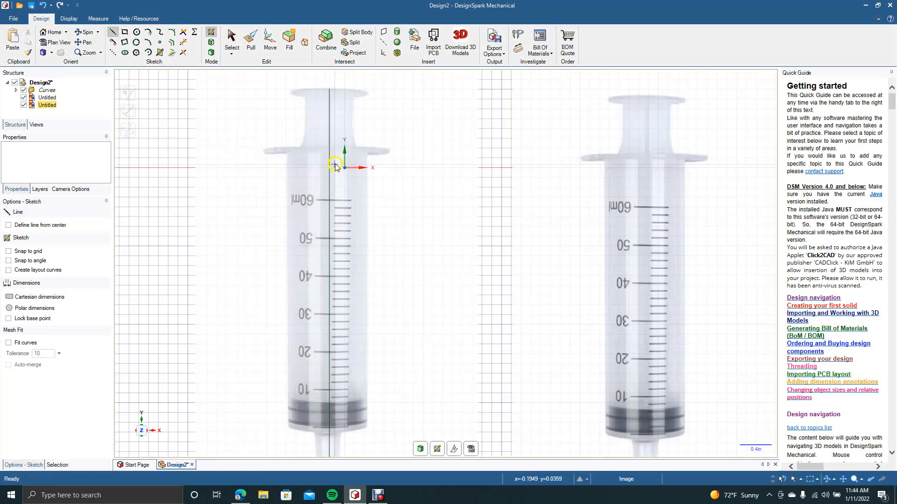
pyautogui.click(331, 150)
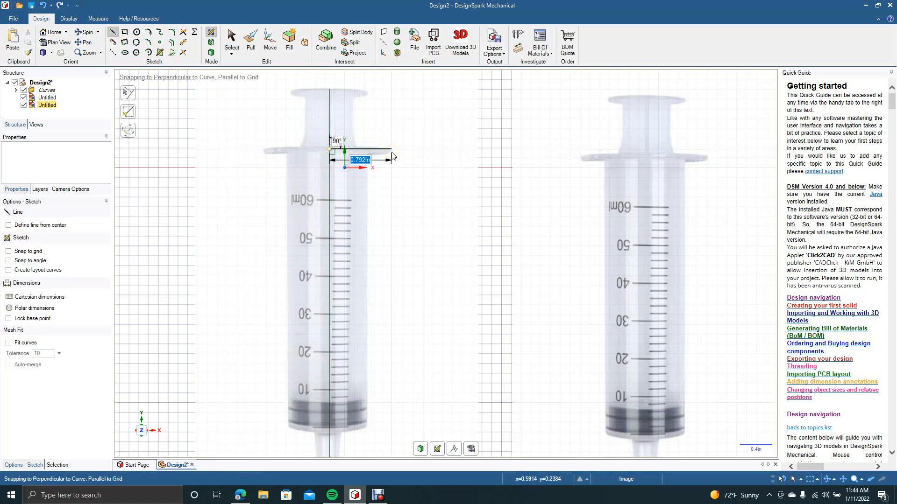
pyautogui.click(391, 150)
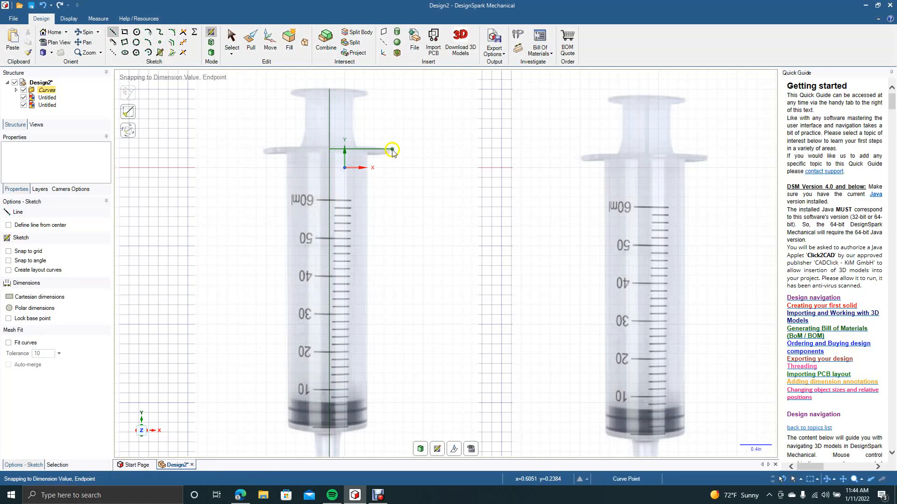
pyautogui.click(231, 40)
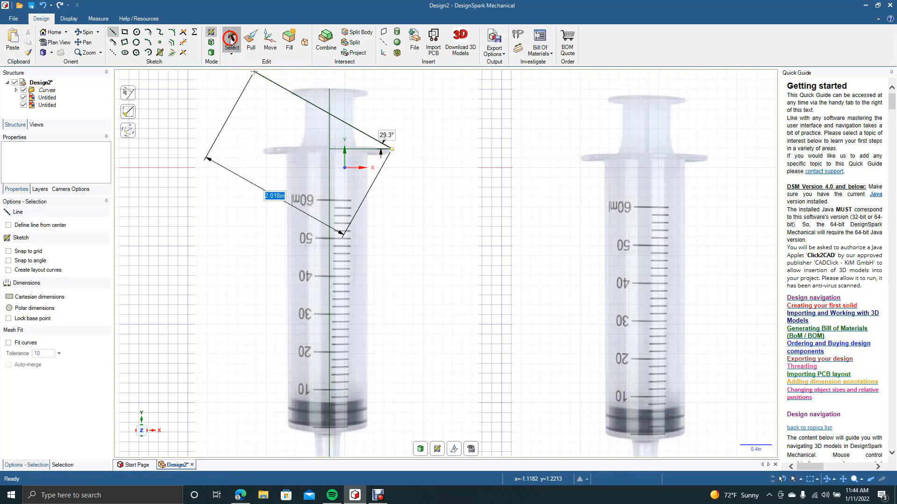
# Step: Offset the centreline to the barrel's right edge and trim the part of the new line above the flange line
pyautogui.click(332, 192)
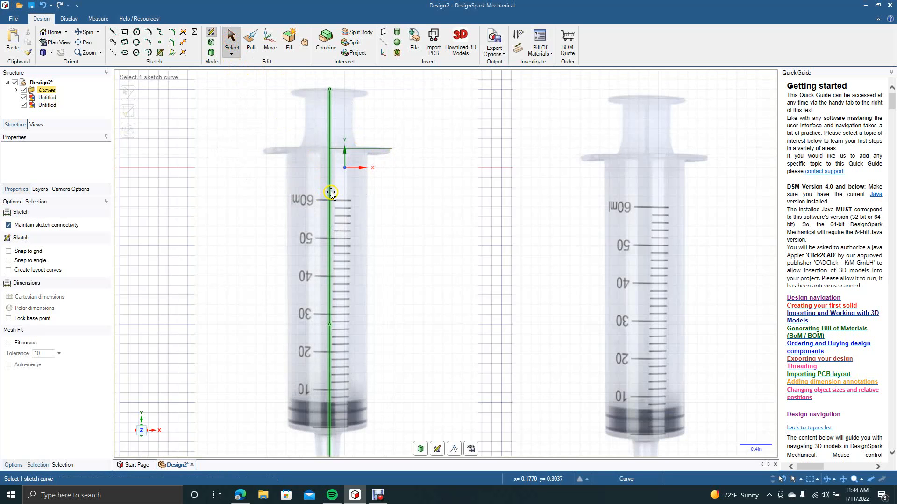
pyautogui.click(173, 45)
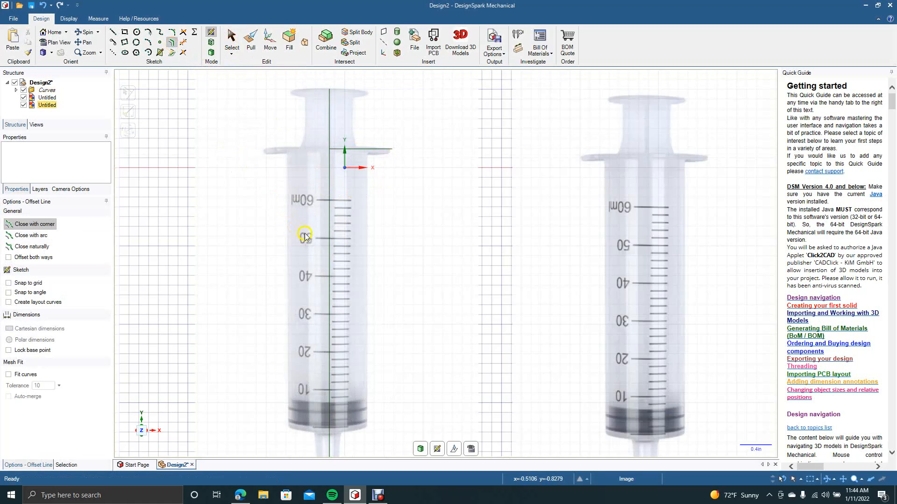
pyautogui.click(328, 247)
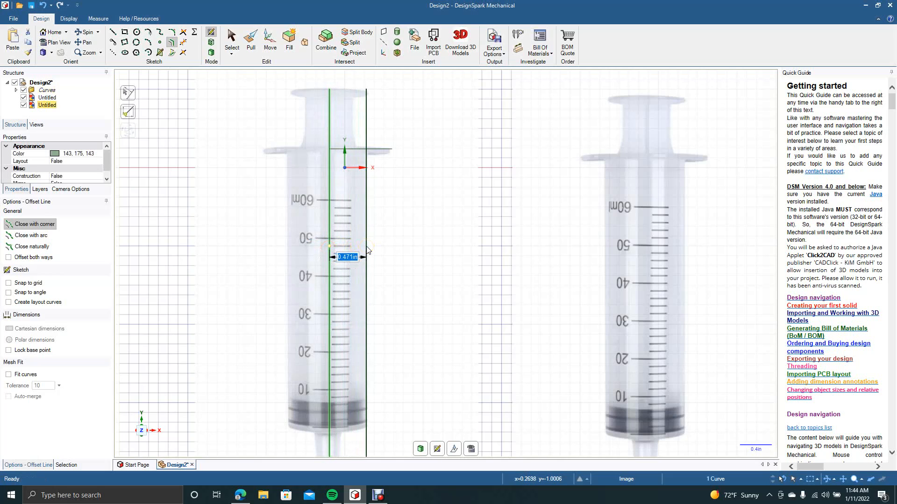
pyautogui.press('BackSpace')
pyautogui.press('Return')
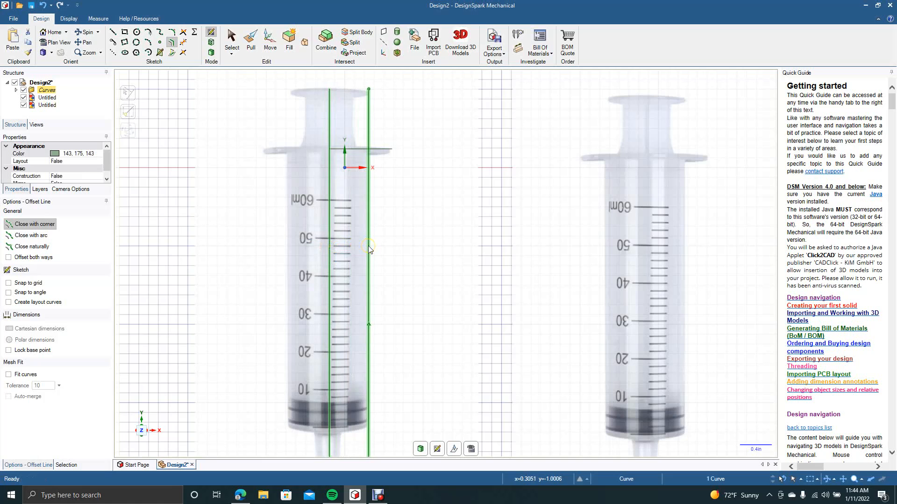
pyautogui.click(235, 37)
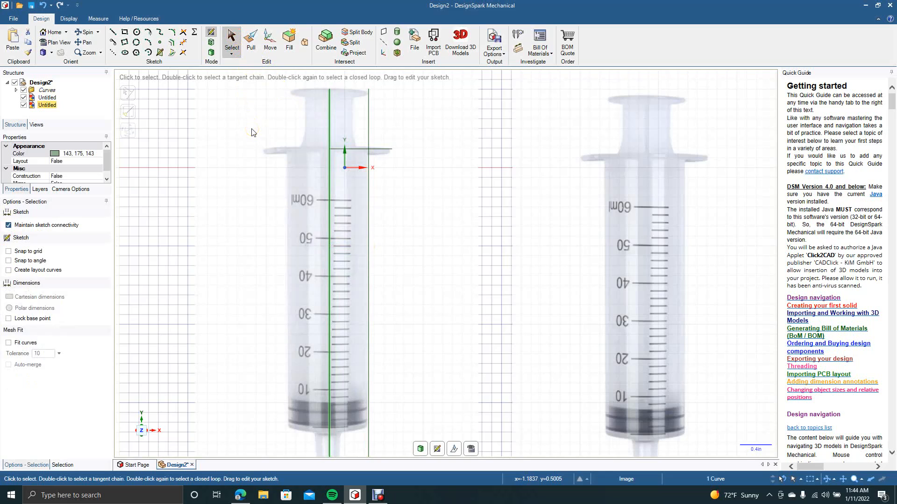
pyautogui.click(182, 42)
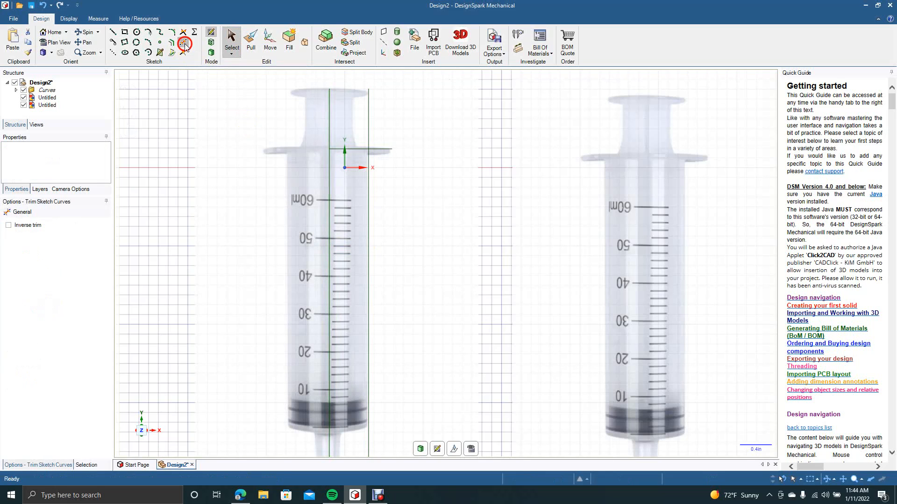
pyautogui.click(367, 118)
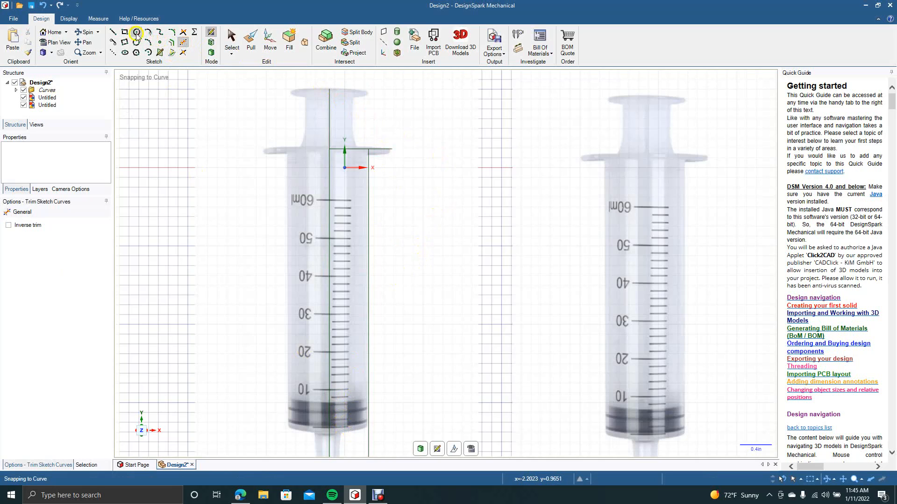
# Step: Offset the flange line 3.6 in down to the barrel's base and trim the overhanging ends at the lower right corner
pyautogui.click(172, 43)
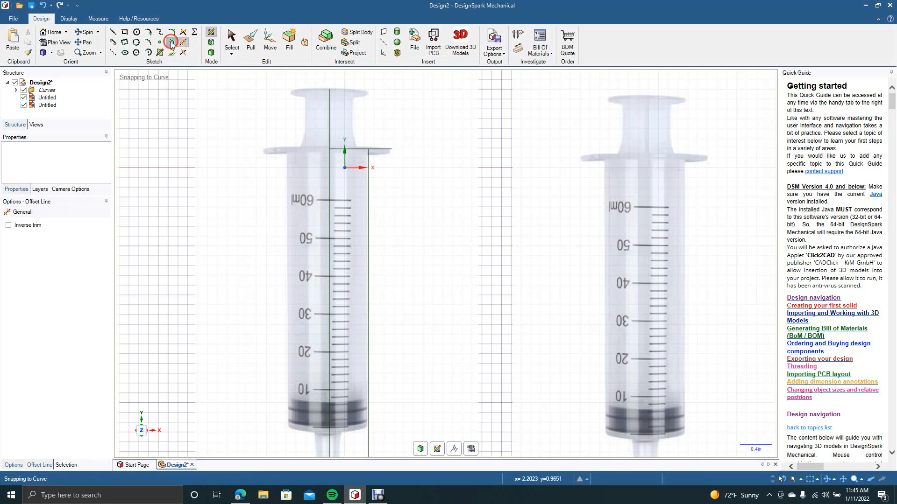
pyautogui.click(358, 153)
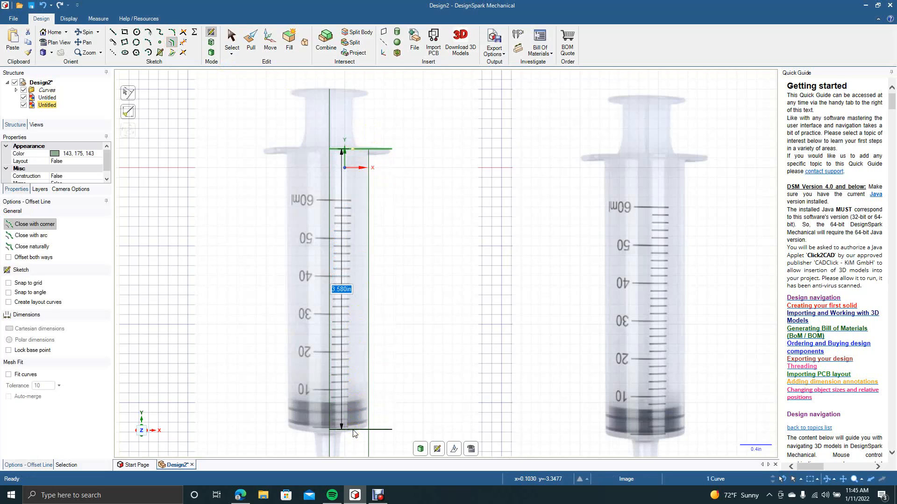
pyautogui.write('3.6')
pyautogui.press('Return')
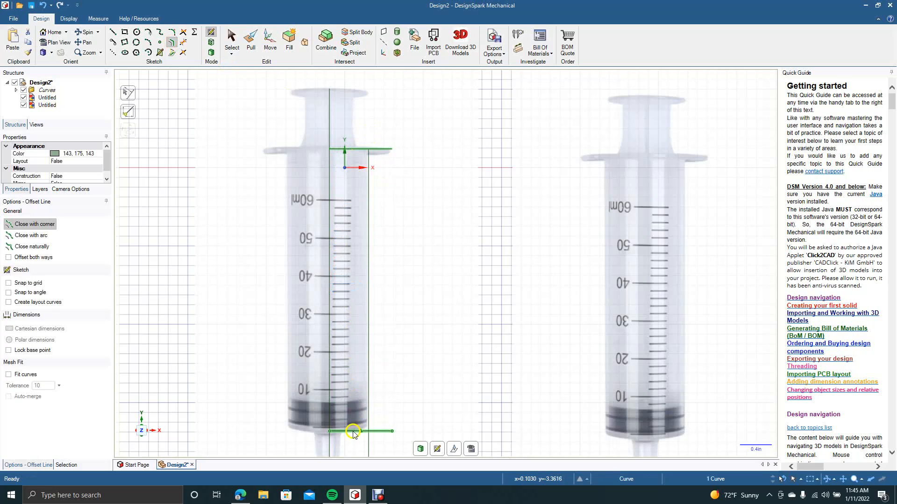
pyautogui.click(235, 45)
pyautogui.click(234, 46)
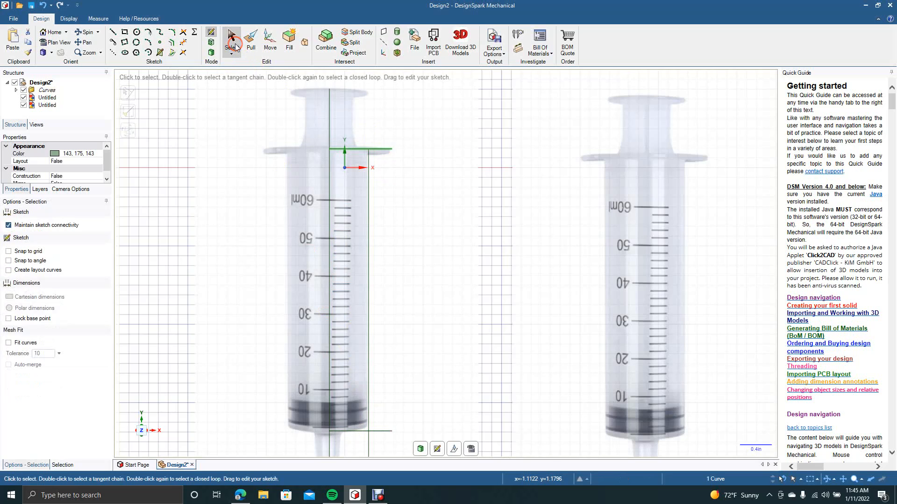
pyautogui.click(183, 44)
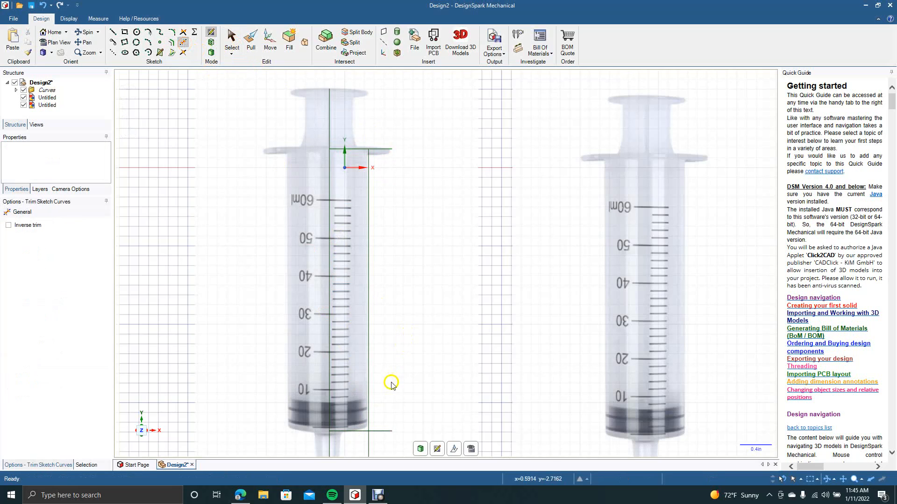
pyautogui.click(380, 431)
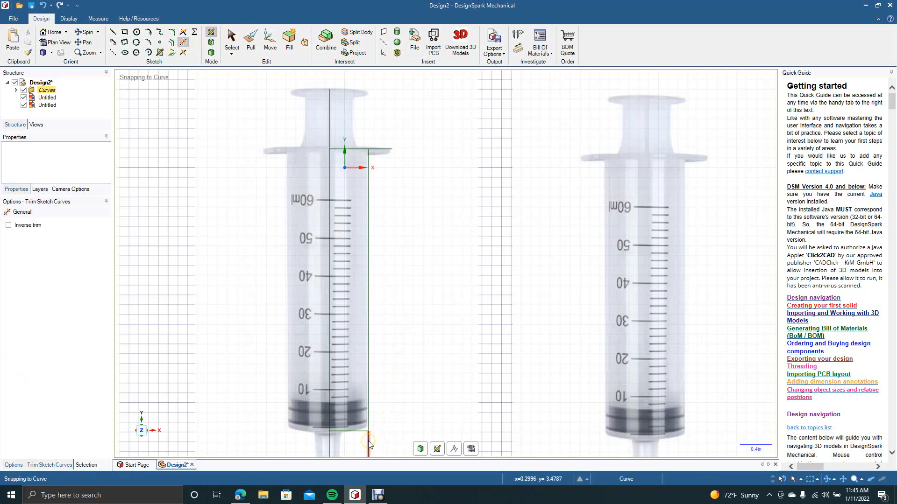
# Step: Trace the nozzle with a slanted line about 1.1 in long from the barrel's base, closed by a horizontal line to the centreline
pyautogui.click(84, 42)
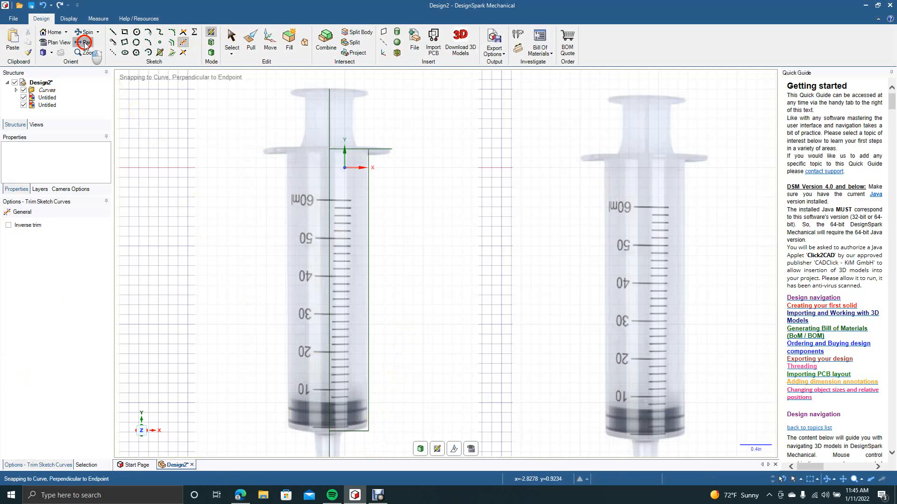
pyautogui.moveTo(212, 253); pyautogui.dragTo(231, 156)
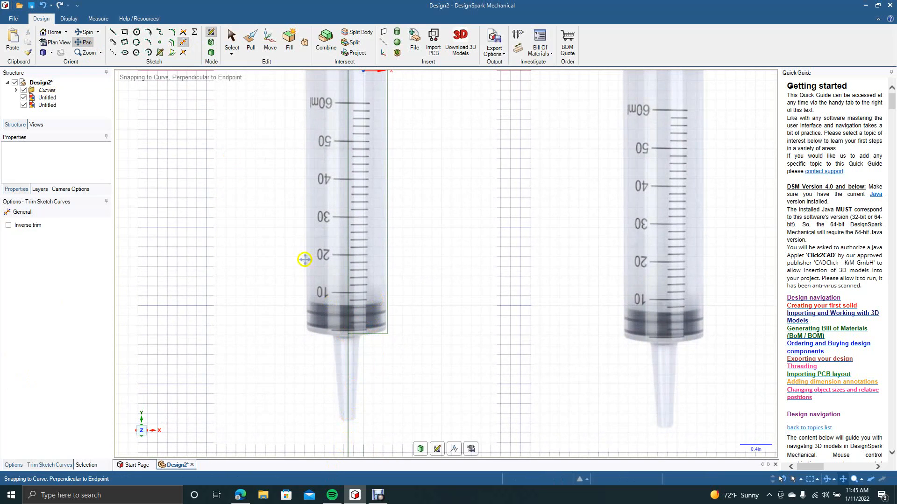
pyautogui.click(112, 32)
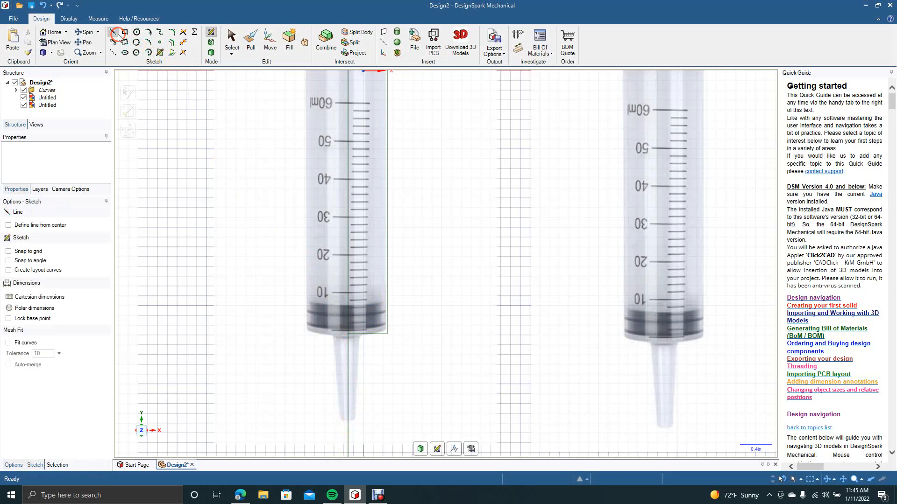
pyautogui.click(367, 334)
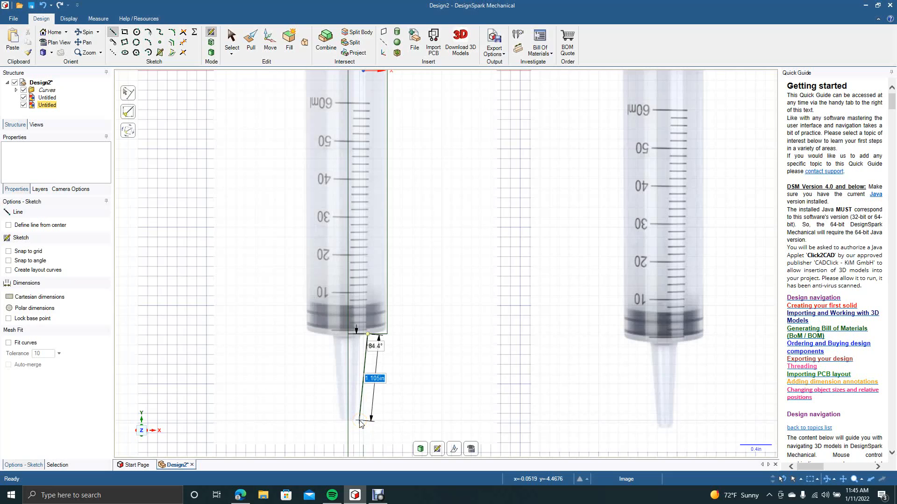
pyautogui.click(362, 422)
pyautogui.click(361, 422)
pyautogui.click(360, 422)
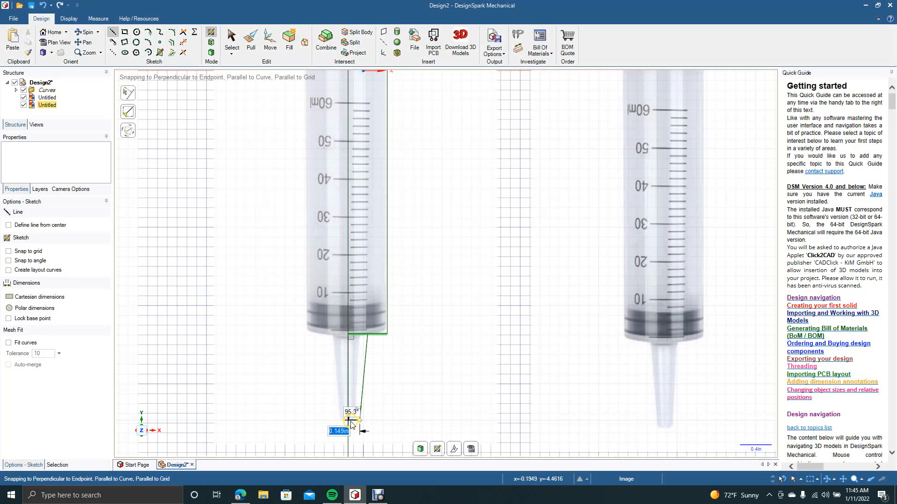
pyautogui.click(230, 40)
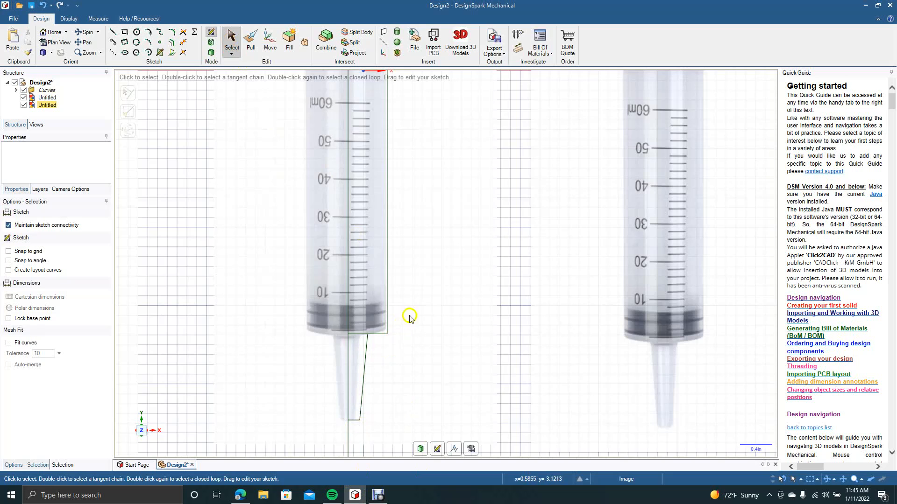
# Step: Trim the segment of the barrel's base line between the centreline and the nozzle's slanted line
pyautogui.click(349, 407)
pyautogui.click(185, 45)
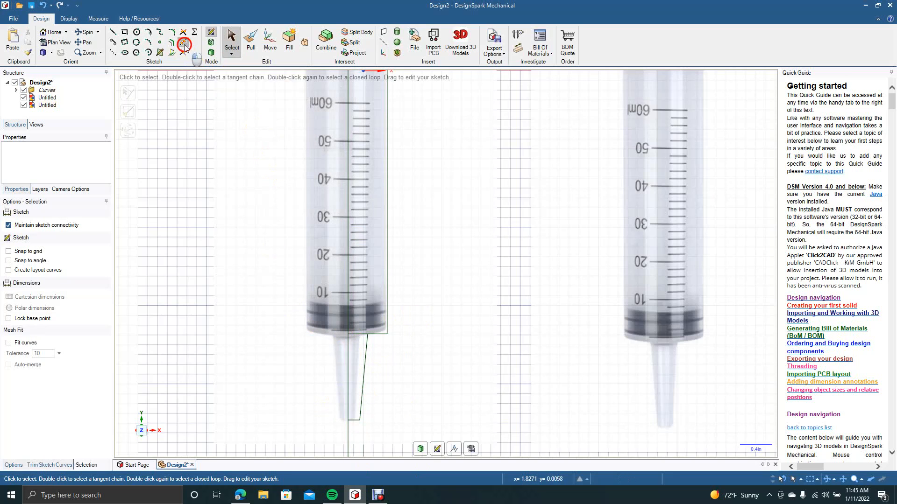
pyautogui.click(357, 331)
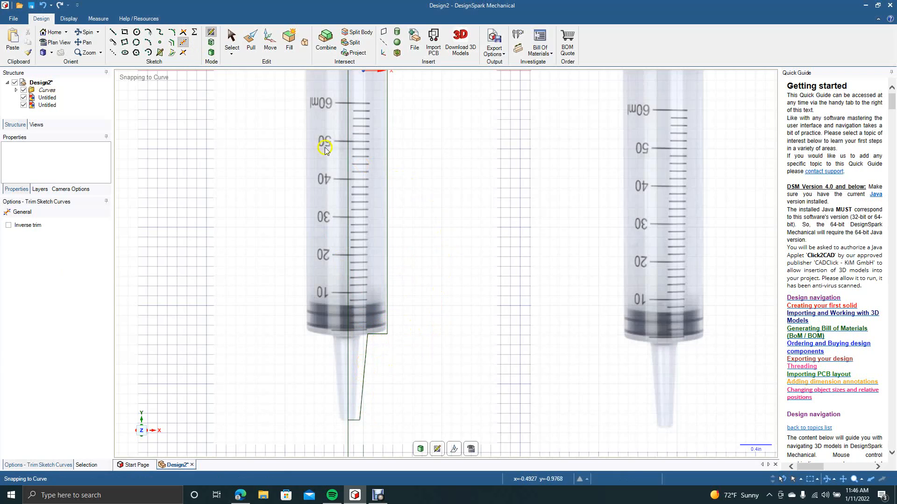
# Step: Offset the barrel's right edge line outward by about 0.1 in to start the outer wall
pyautogui.click(85, 42)
pyautogui.moveTo(169, 110); pyautogui.dragTo(176, 186)
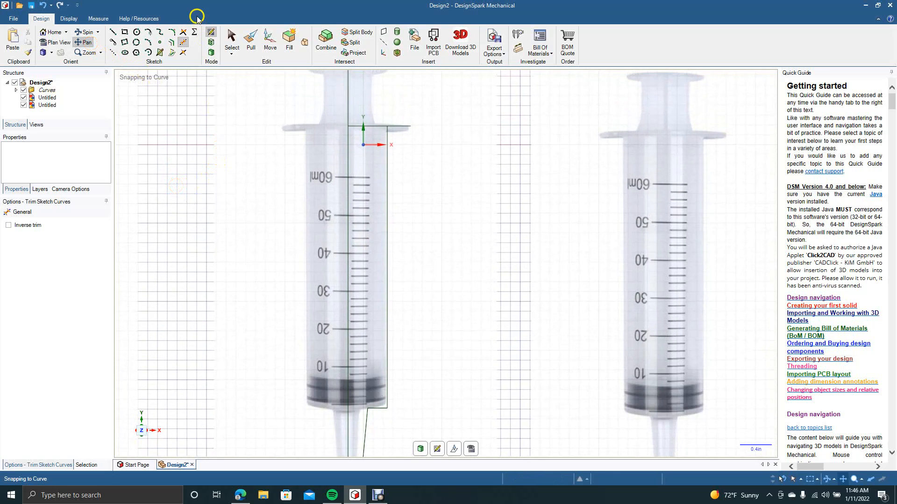
pyautogui.click(171, 42)
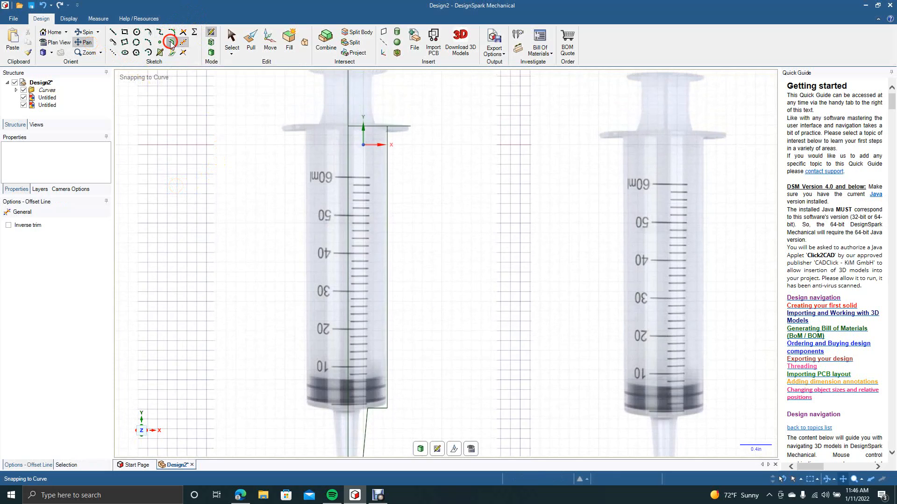
pyautogui.click(386, 228)
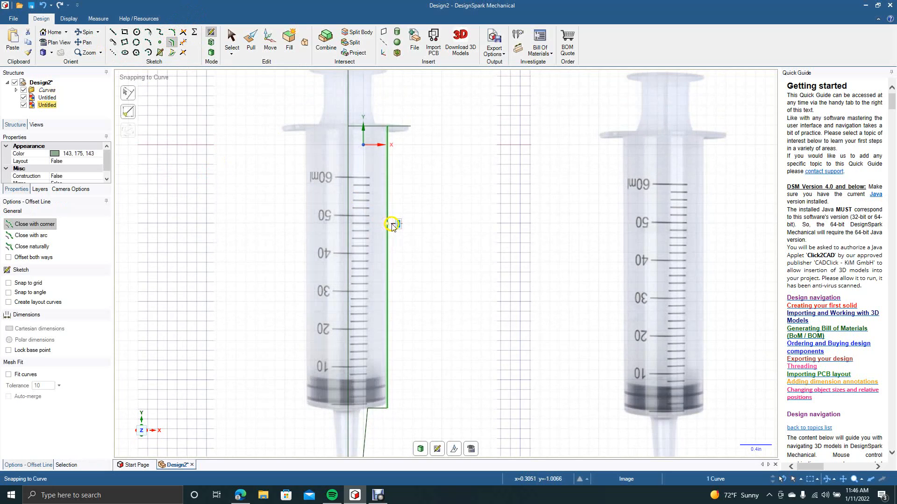
pyautogui.click(395, 226)
pyautogui.press('BackSpace')
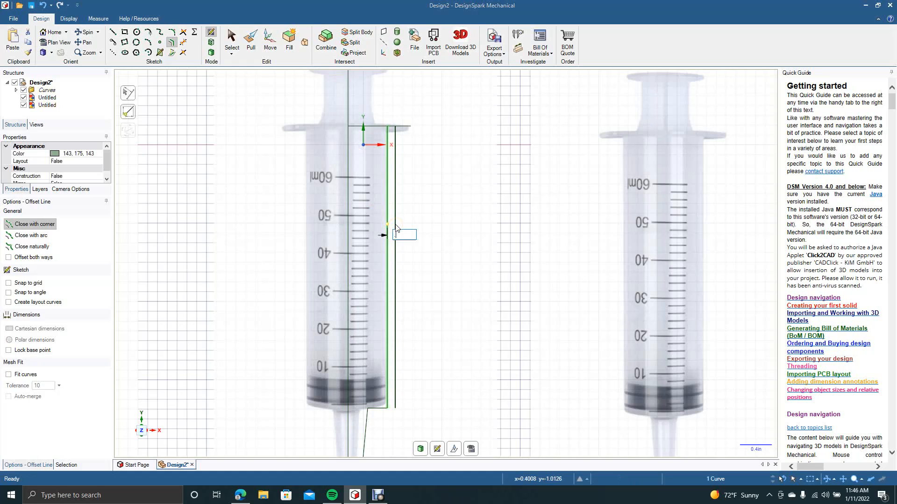
pyautogui.press('Return')
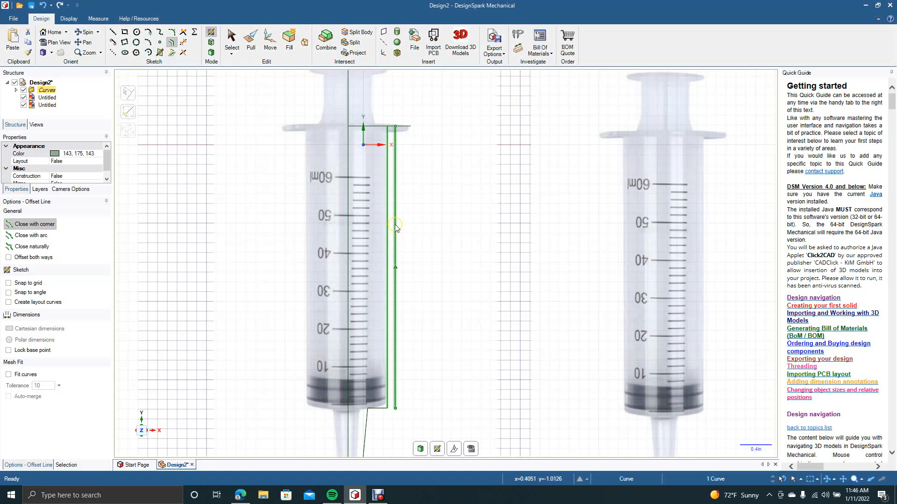
pyautogui.click(431, 374)
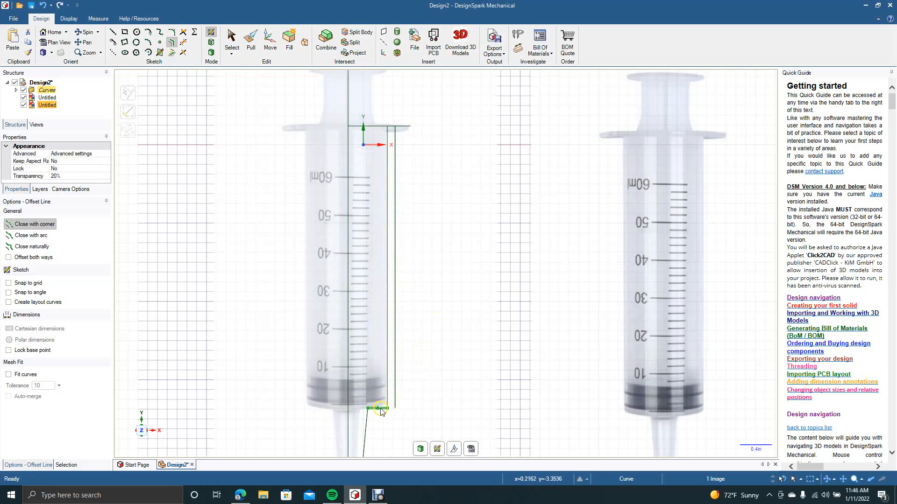
# Step: Offset the barrel's base line downward by about 0.1 in and the nozzle's slanted line outward by 0.1 in
pyautogui.click(173, 42)
pyautogui.click(381, 410)
pyautogui.click(381, 411)
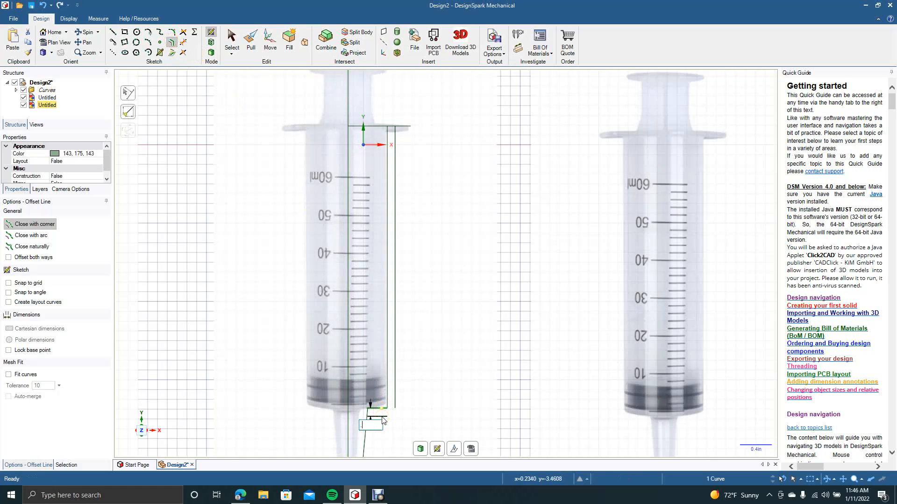
pyautogui.click(376, 421)
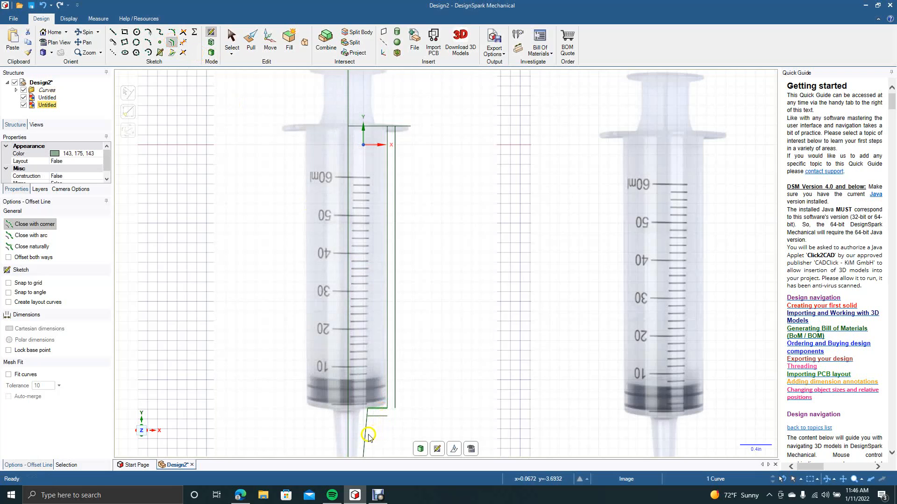
pyautogui.click(366, 434)
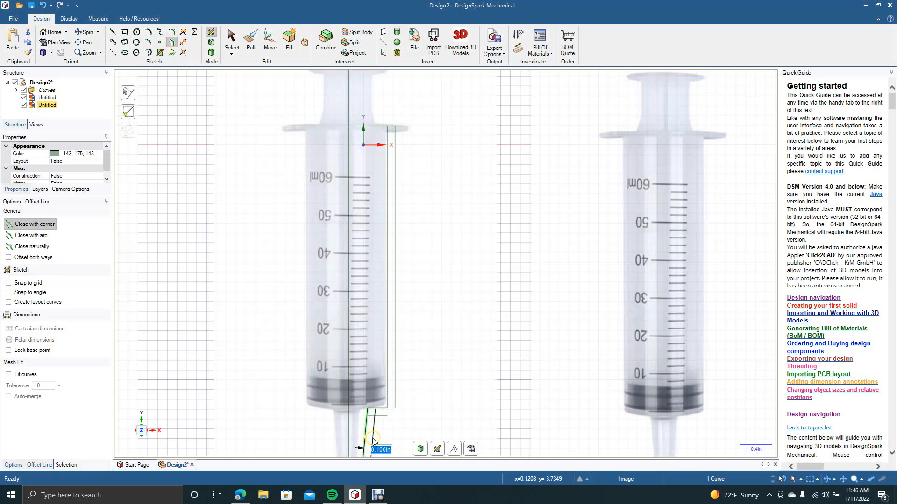
pyautogui.click(373, 440)
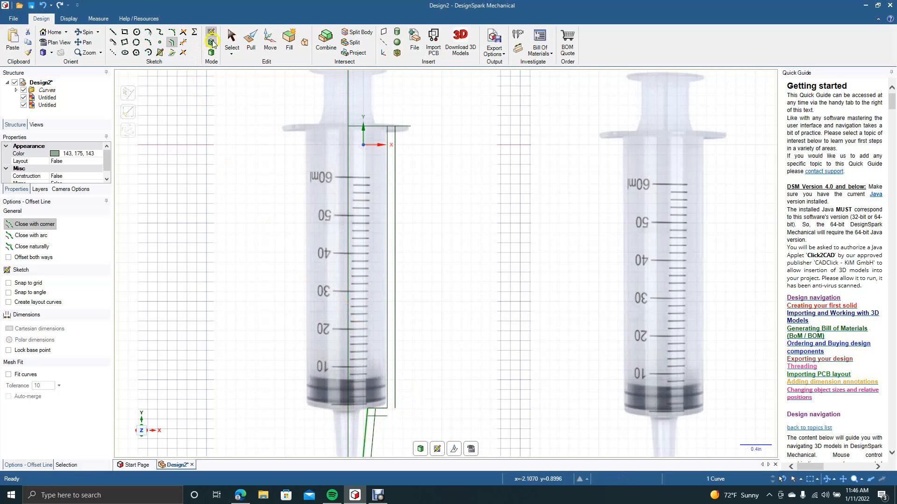
pyautogui.click(232, 38)
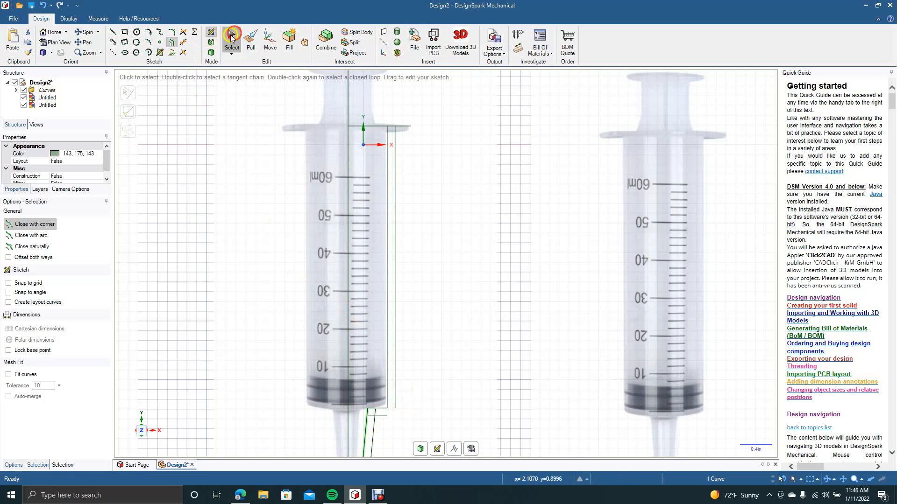
# Step: Join the barrel's outer side line and outer base line into a closed corner
pyautogui.click(183, 34)
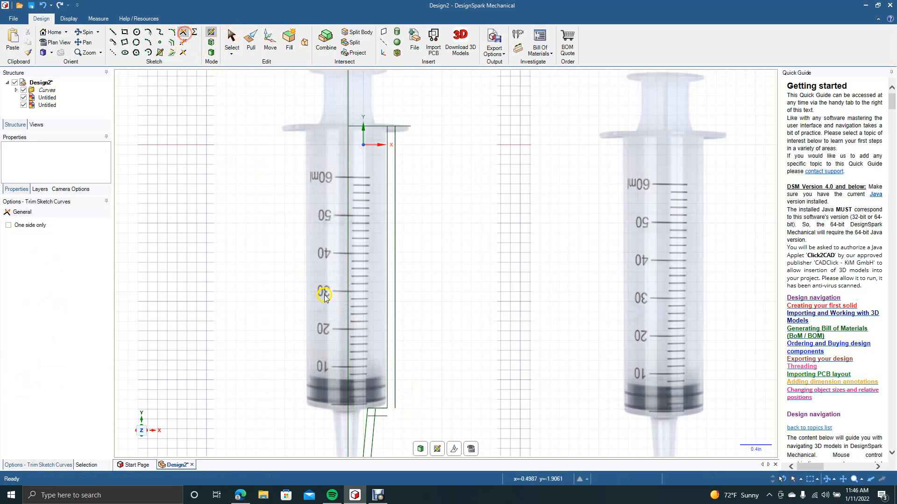
pyautogui.click(368, 410)
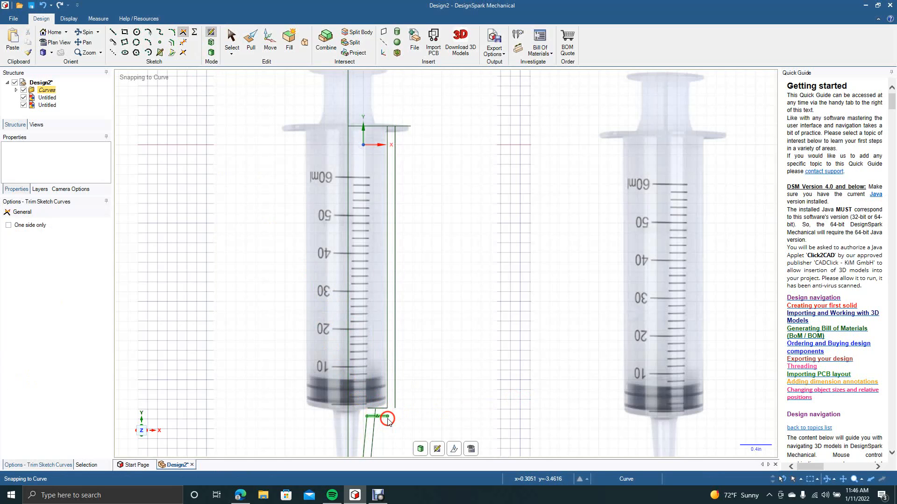
pyautogui.click(394, 401)
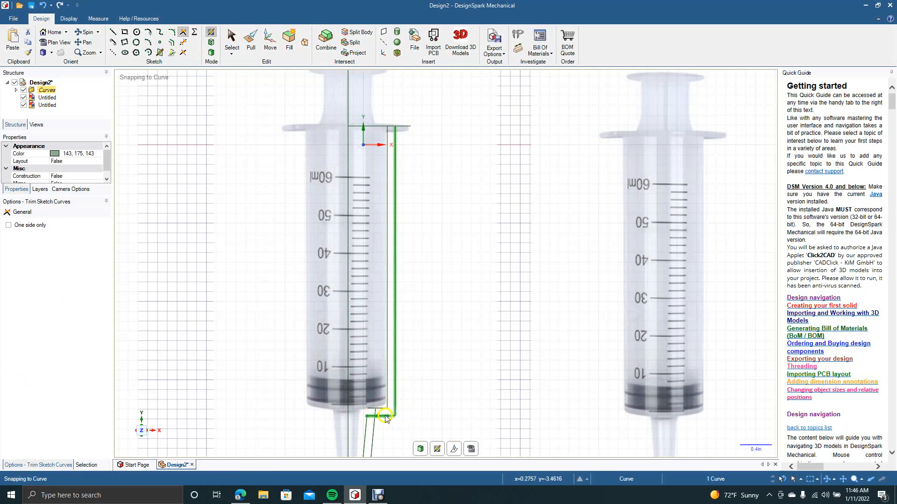
pyautogui.click(384, 421)
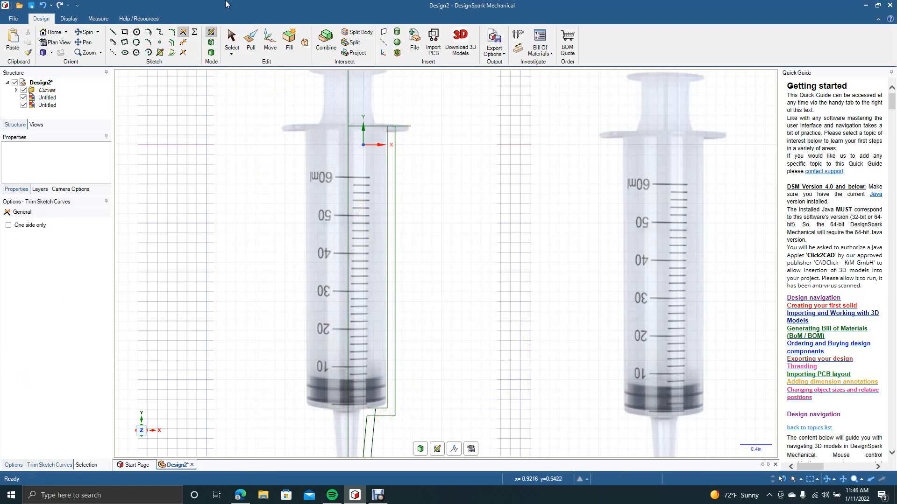
# Step: Trim the overlapping line ends where the outer base line meets the nozzle's outer slanted line
pyautogui.click(229, 43)
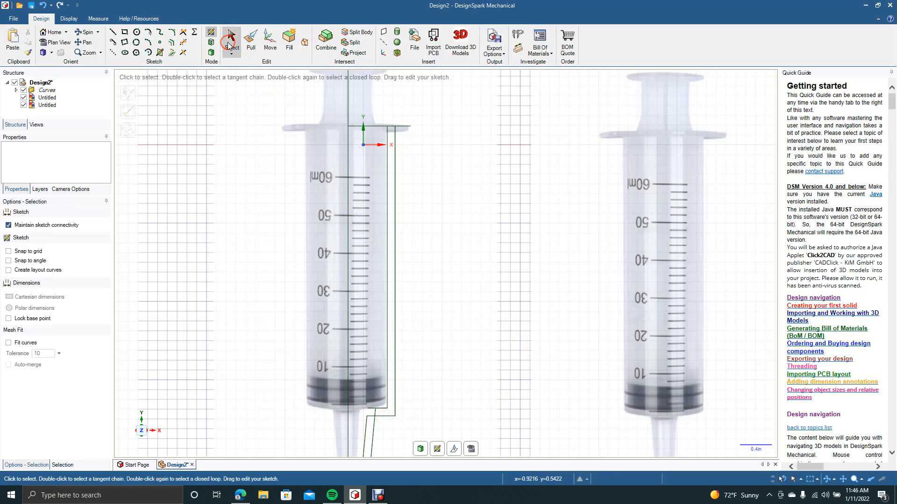
pyautogui.click(183, 42)
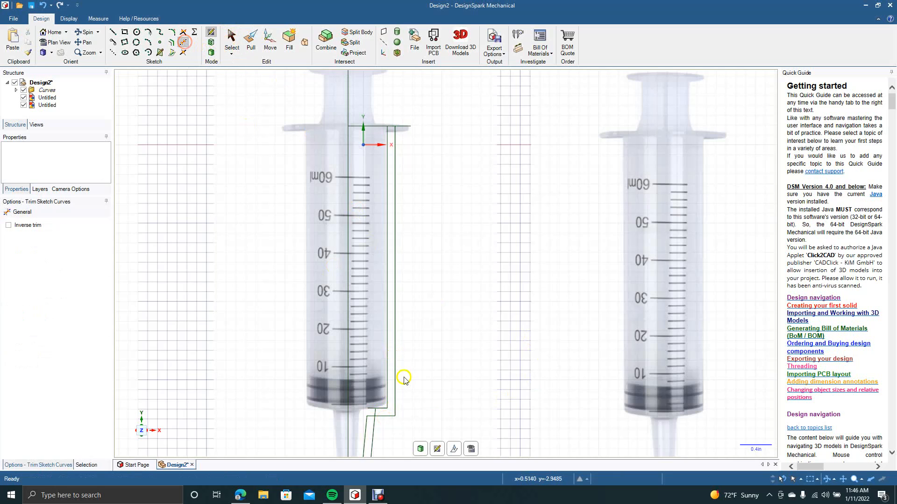
pyautogui.click(374, 413)
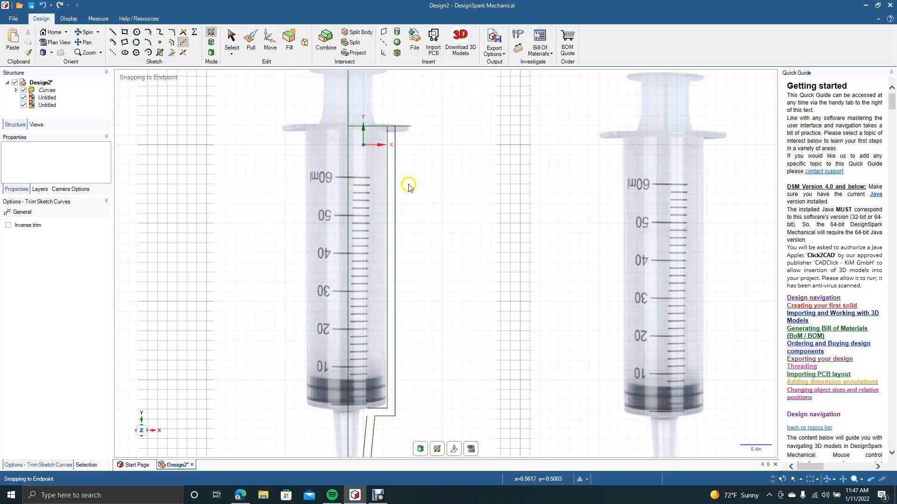
# Step: Offset the horizontal line at the nozzle's tip downward by 0.1 in
pyautogui.scroll(-5, 410, 189)
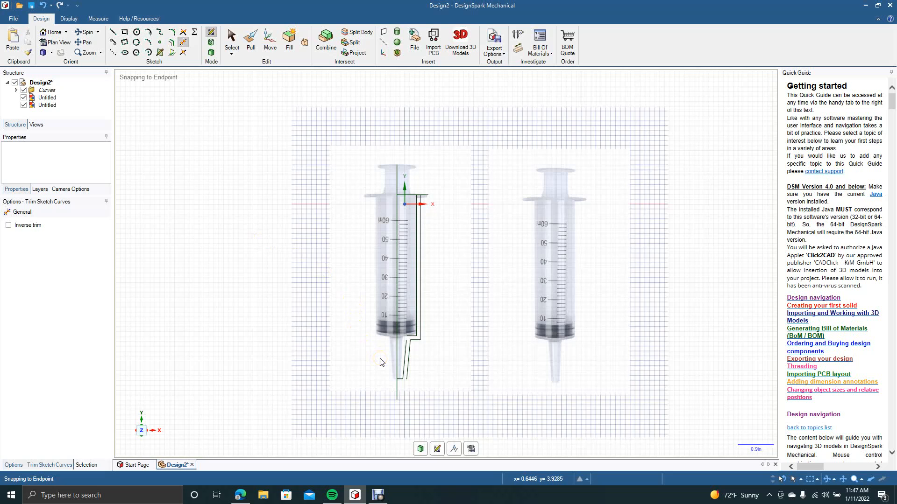
pyautogui.scroll(4, 379, 358)
pyautogui.click(80, 43)
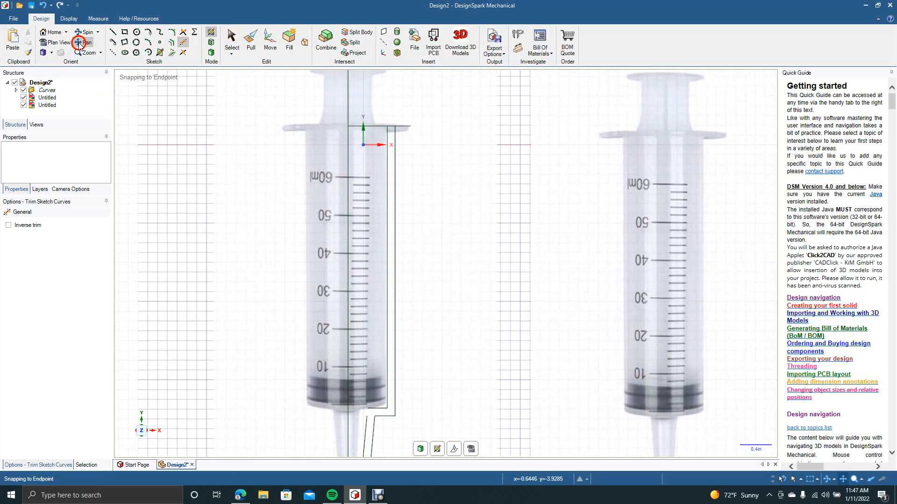
pyautogui.moveTo(205, 320); pyautogui.dragTo(217, 221)
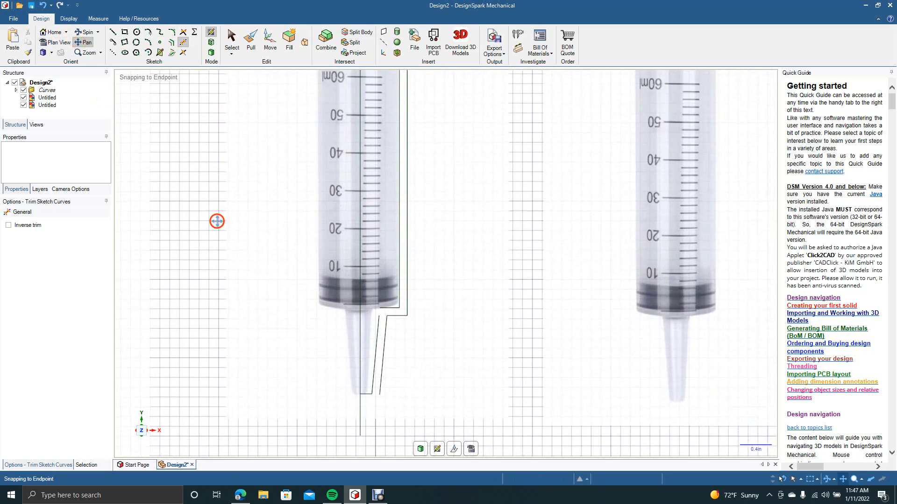
pyautogui.click(172, 44)
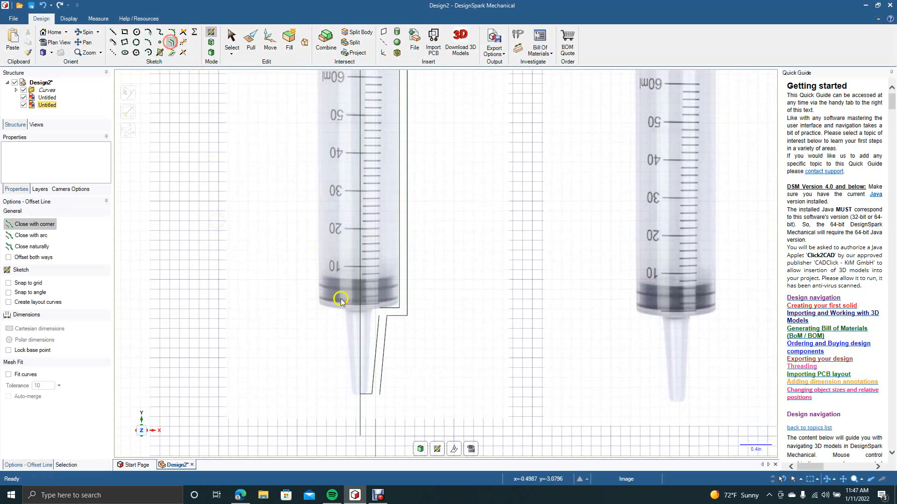
pyautogui.click(365, 394)
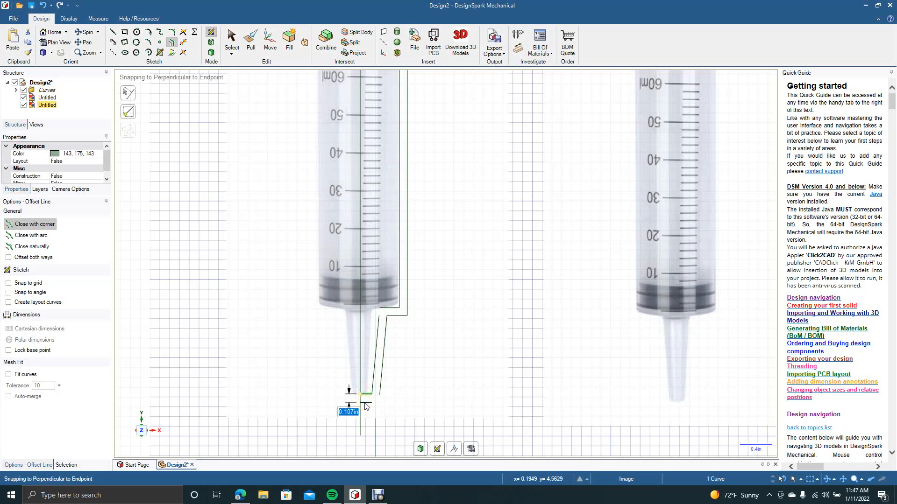
pyautogui.write('.1')
pyautogui.press('Return')
pyautogui.click(352, 282)
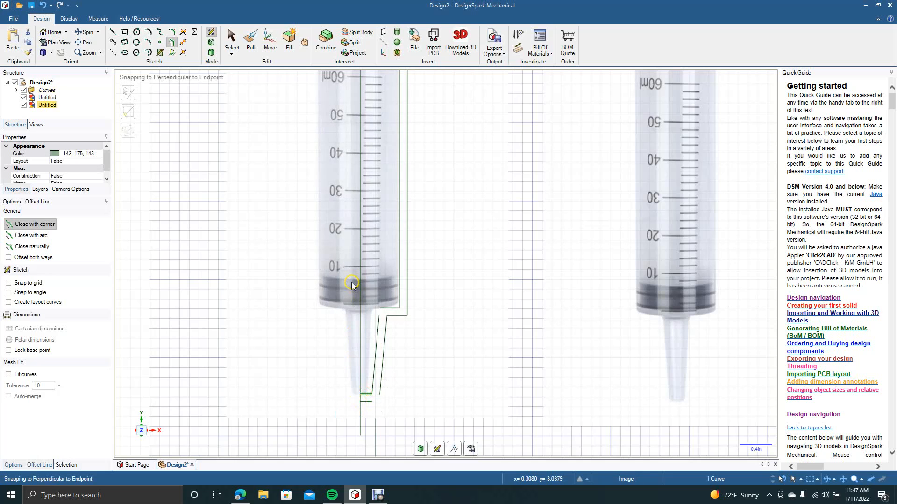
# Step: Join the nozzle's outer slanted line and the offset tip line into a closed corner
pyautogui.click(183, 32)
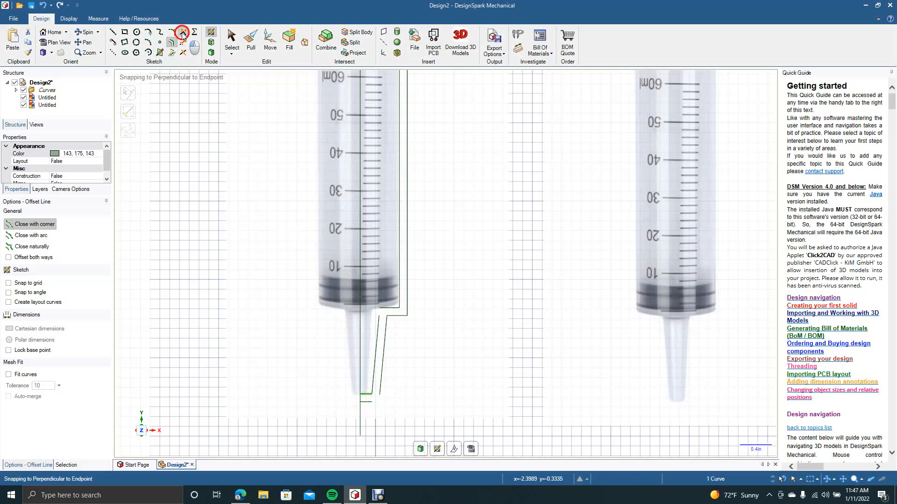
pyautogui.click(372, 404)
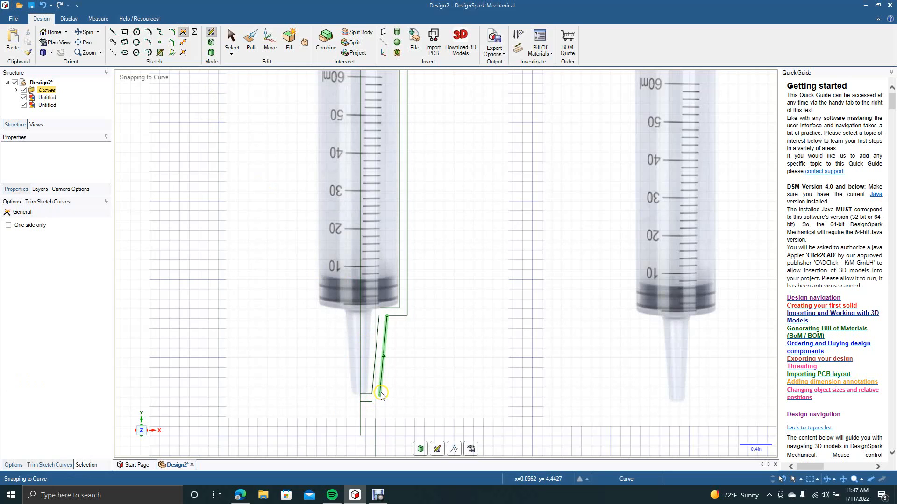
pyautogui.click(380, 393)
pyautogui.click(372, 402)
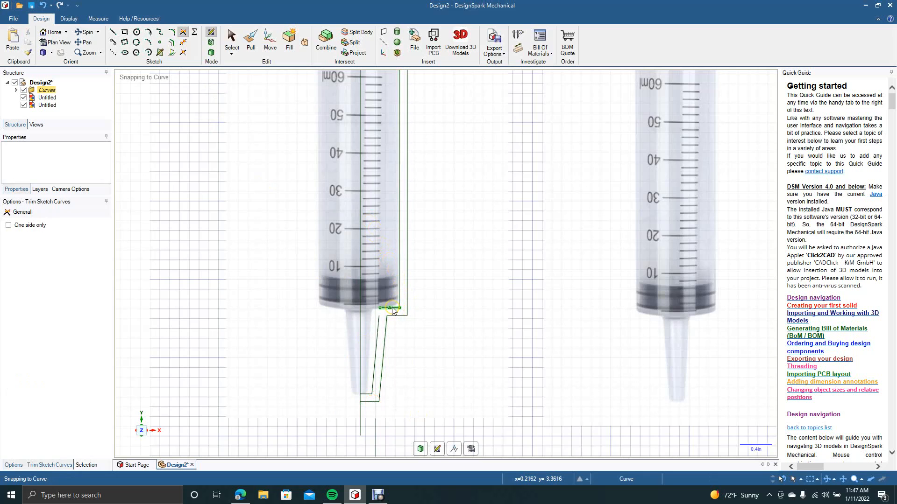
# Step: Extend the nozzle's inner slanted line up to the inner base line so they meet in a corner
pyautogui.click(392, 308)
pyautogui.click(380, 314)
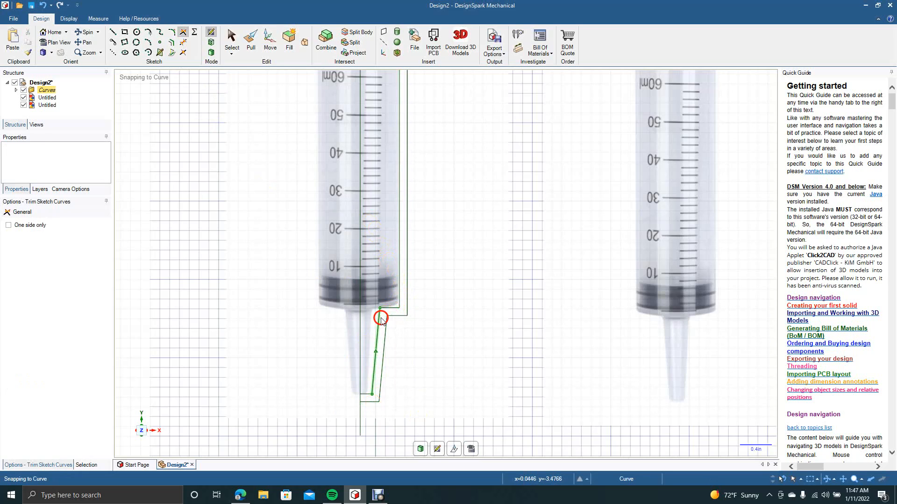
pyautogui.click(232, 41)
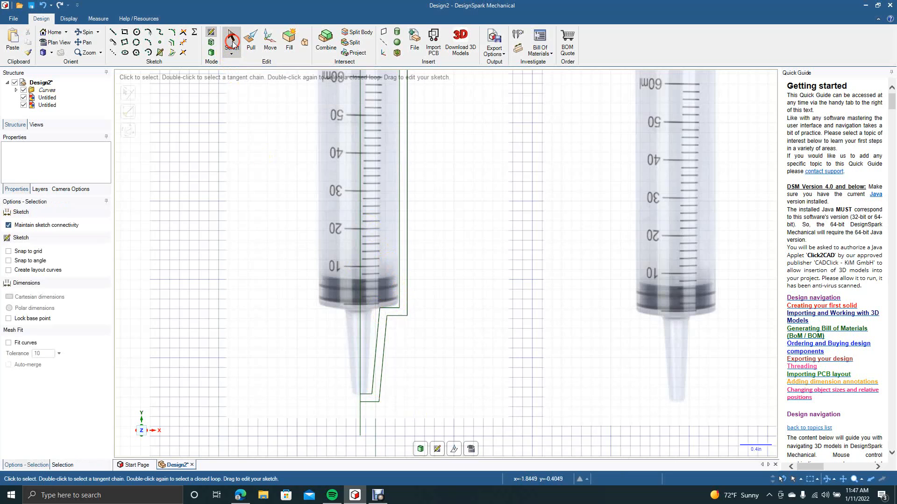
# Step: Offset the flange line upward by 0.1 in
pyautogui.click(84, 42)
pyautogui.moveTo(252, 153)
pyautogui.mouseDown()
pyautogui.moveTo(270, 258)
pyautogui.moveTo(254, 324)
pyautogui.mouseUp()
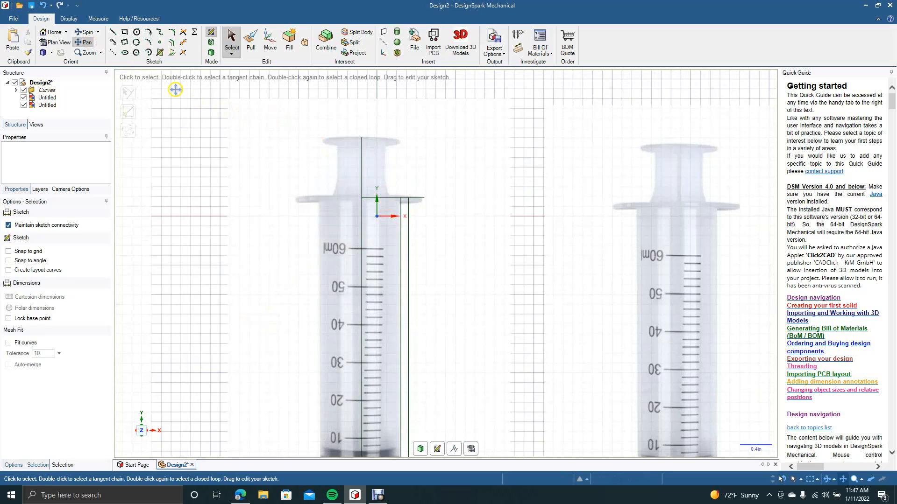
pyautogui.click(182, 46)
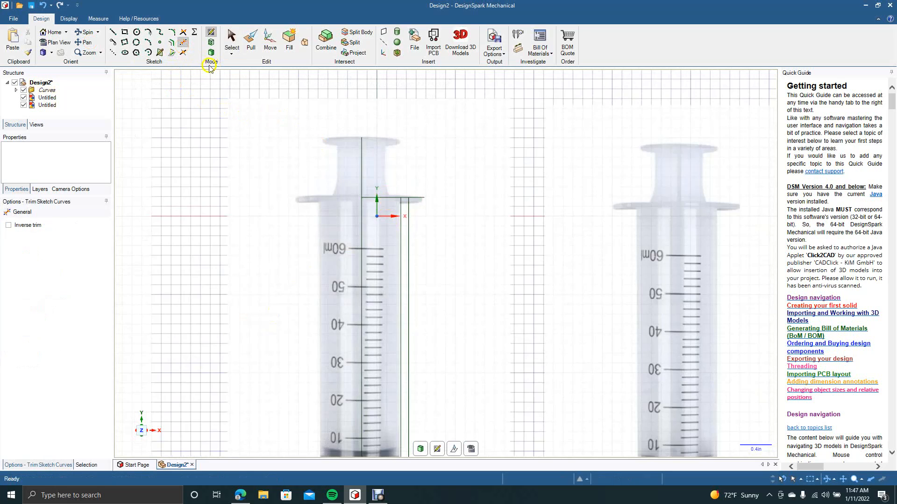
pyautogui.click(172, 43)
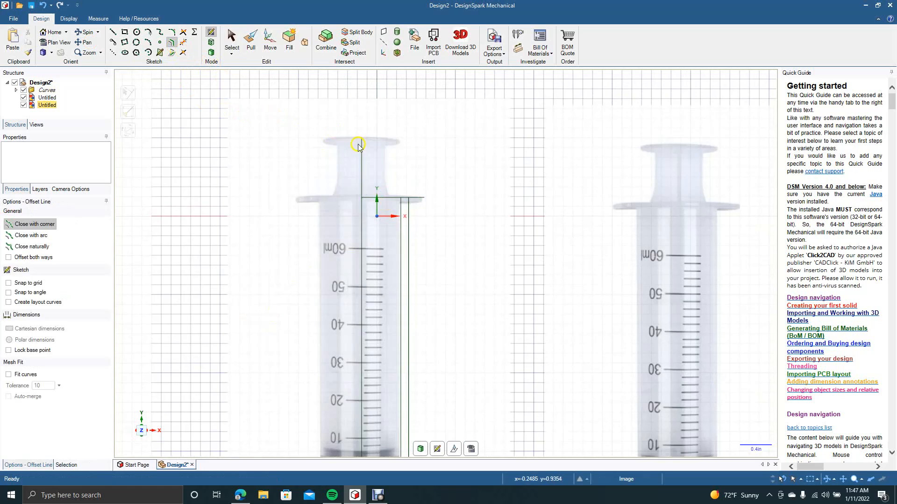
pyautogui.click(392, 196)
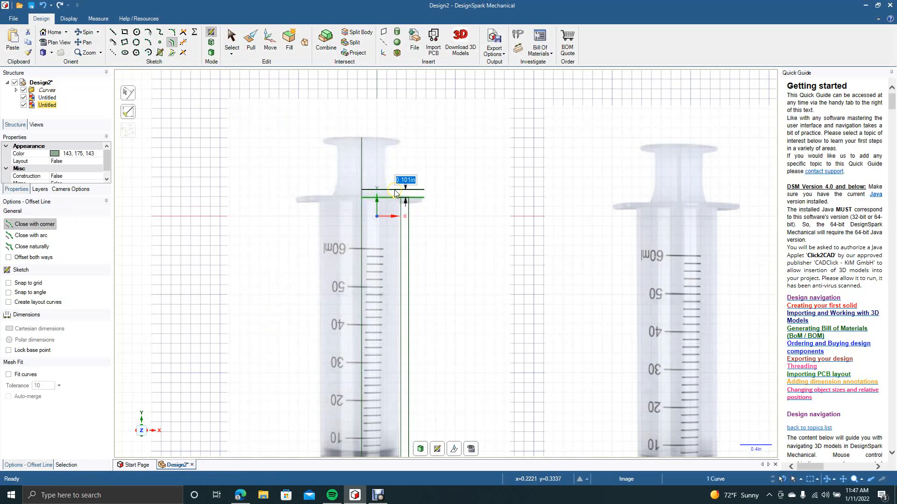
pyautogui.write('.1')
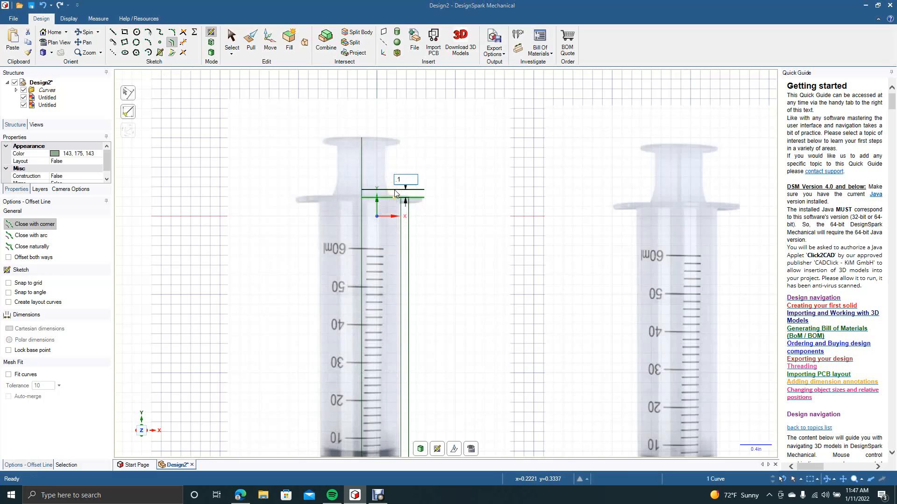
pyautogui.press('Return')
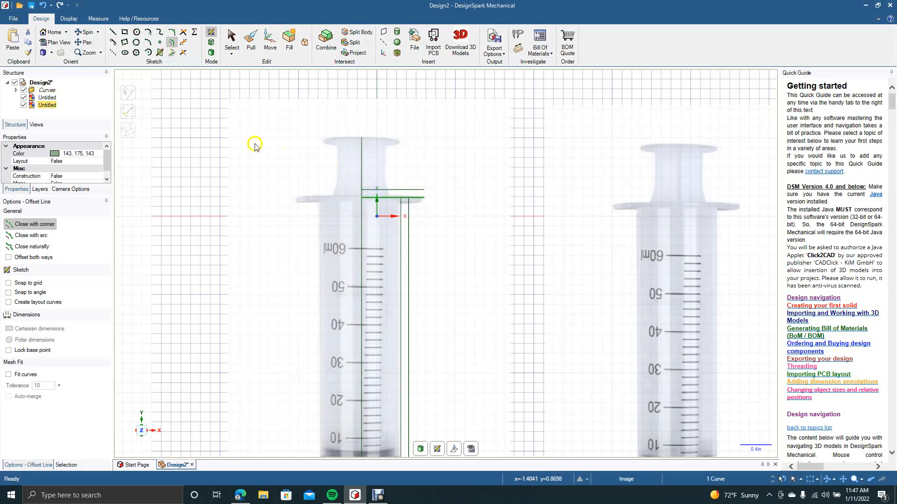
# Step: Draw a vertical line joining the outer ends of the two flange lines to close the flange
pyautogui.click(113, 32)
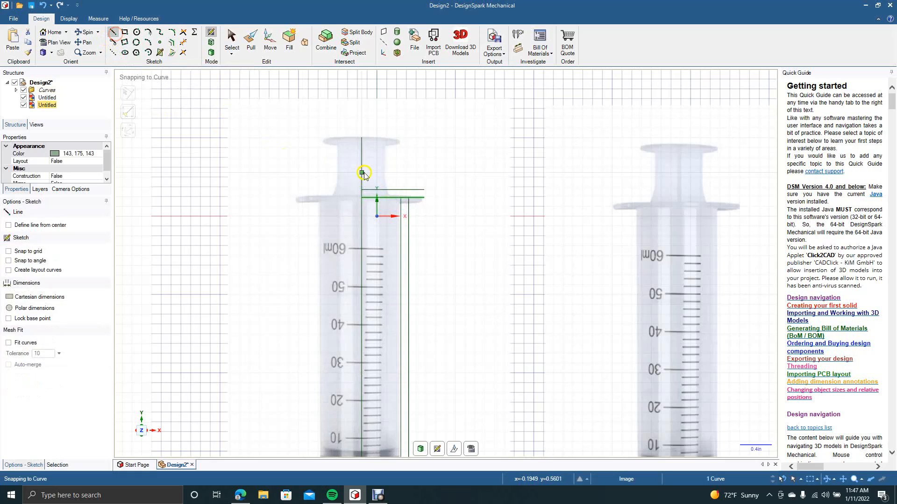
pyautogui.click(425, 190)
pyautogui.click(424, 197)
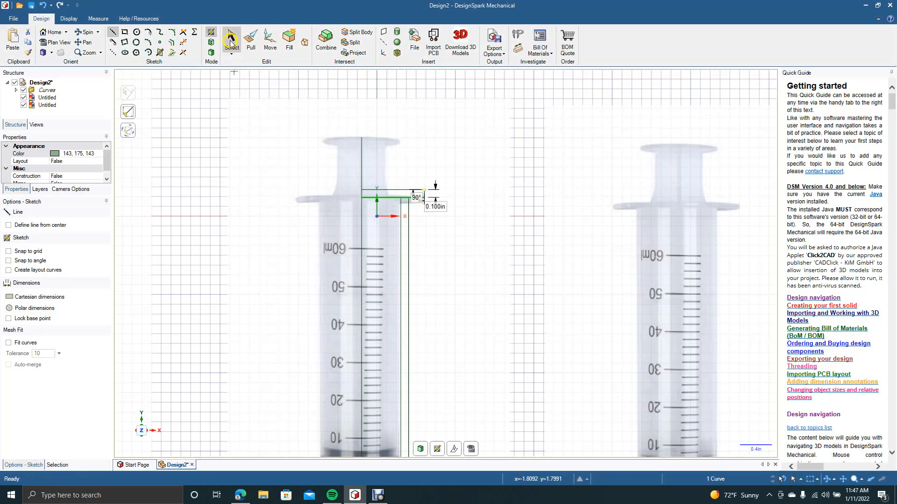
pyautogui.click(231, 41)
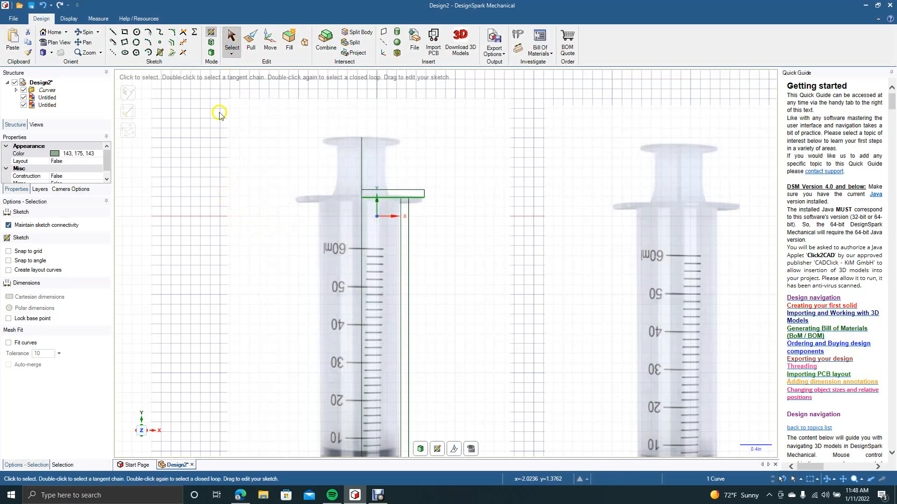
pyautogui.click(234, 148)
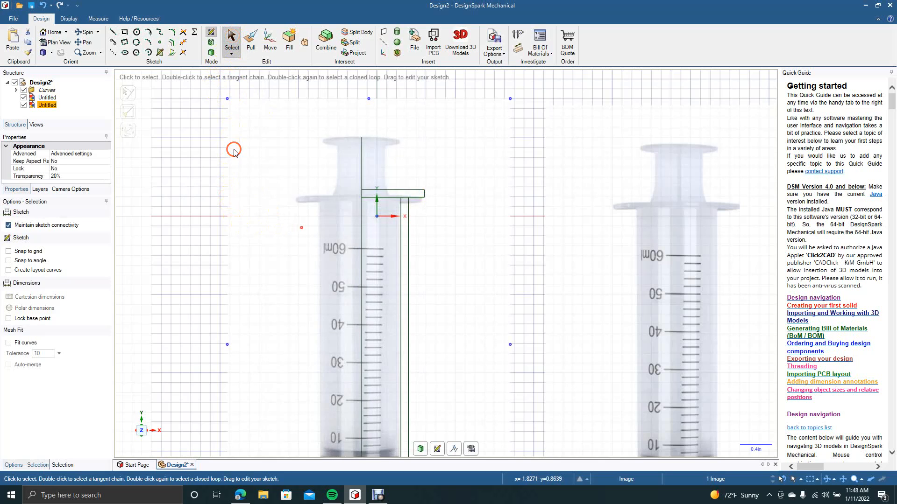
pyautogui.click(174, 251)
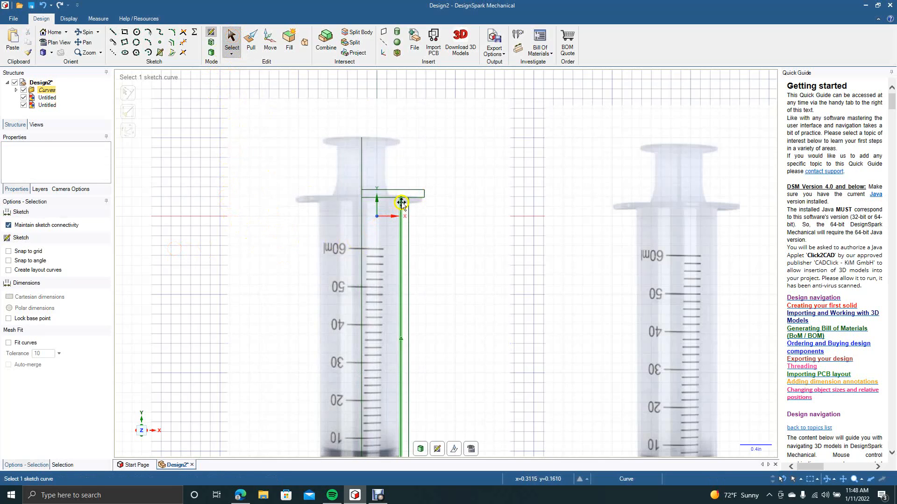
# Step: Draw a vertical line from the inner wall's upper end to the upper flange line and trim the flange lines' excess on the inner side
pyautogui.click(386, 196)
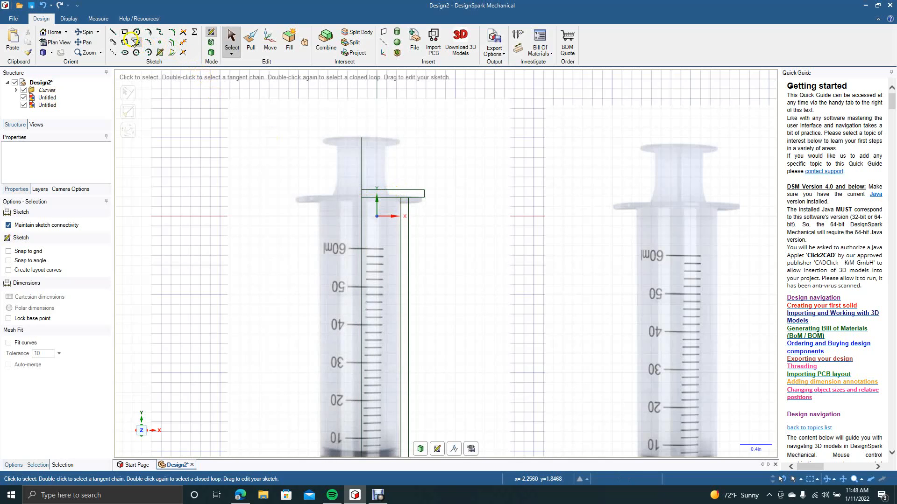
pyautogui.click(113, 32)
pyautogui.click(401, 199)
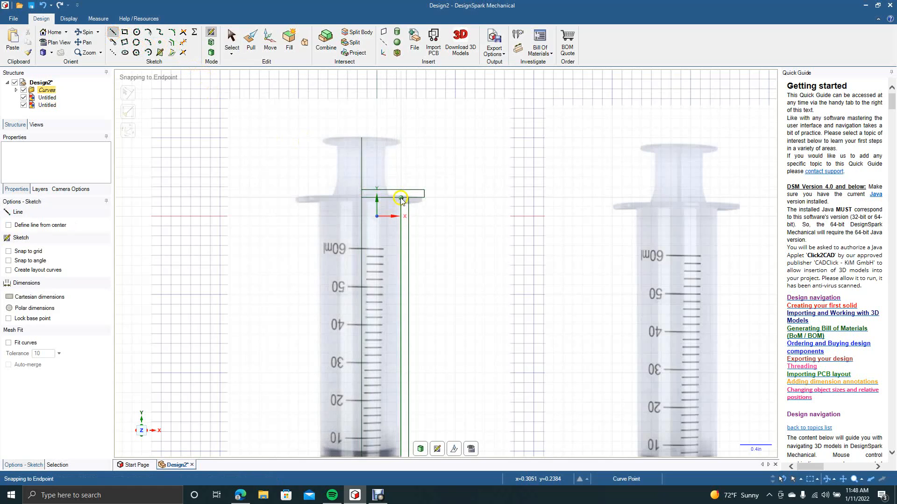
pyautogui.click(400, 190)
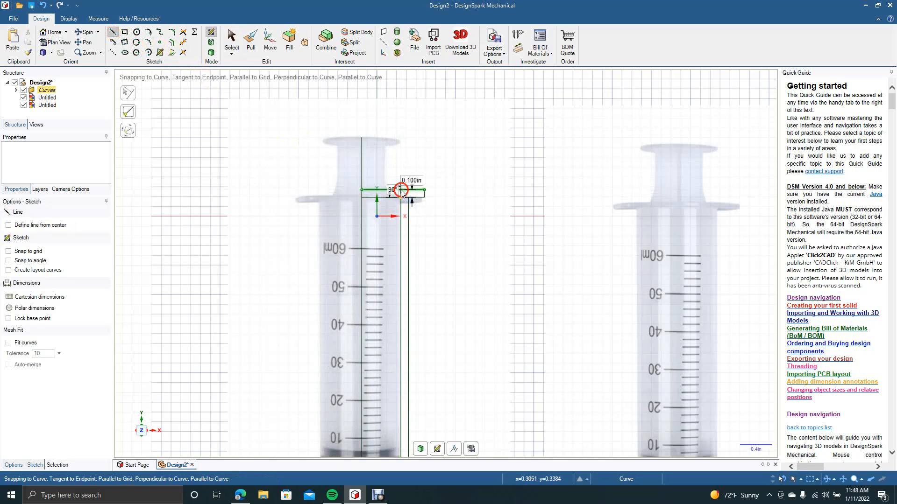
pyautogui.click(232, 41)
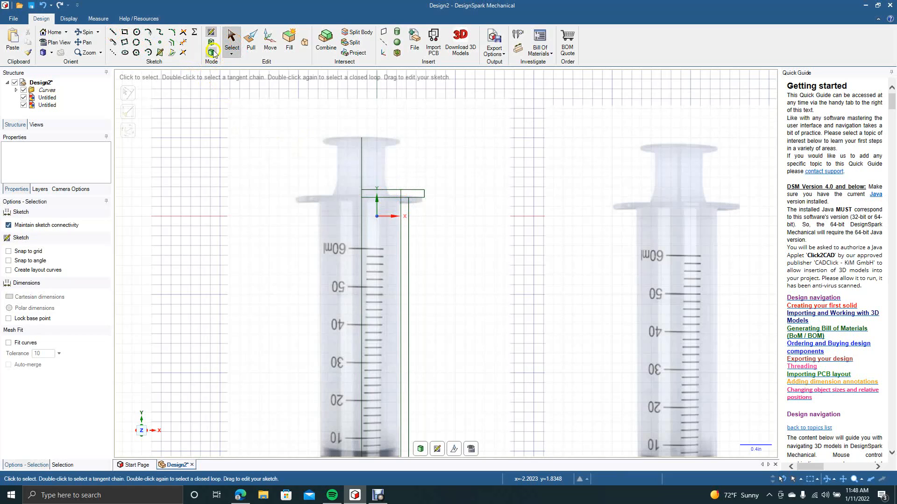
pyautogui.click(182, 43)
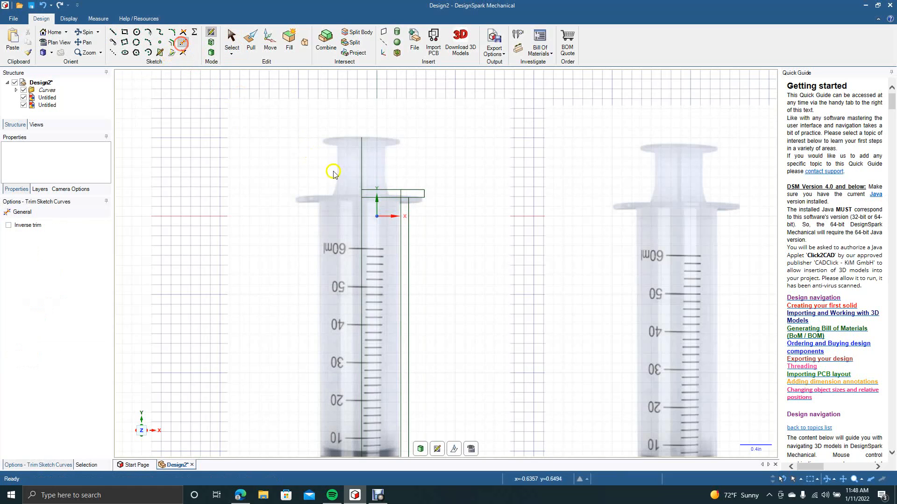
pyautogui.click(385, 191)
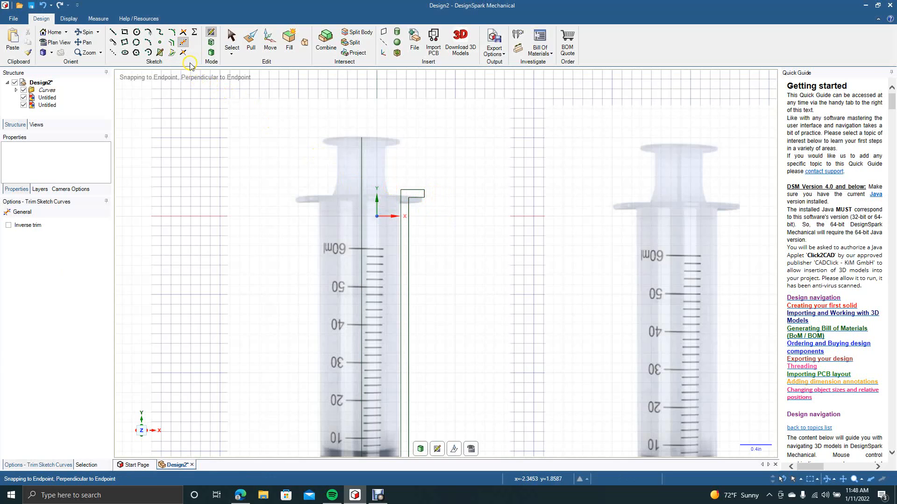
# Step: Offset the flange's vertical end line outward by 0.1 in and trim away the original end line
pyautogui.click(174, 43)
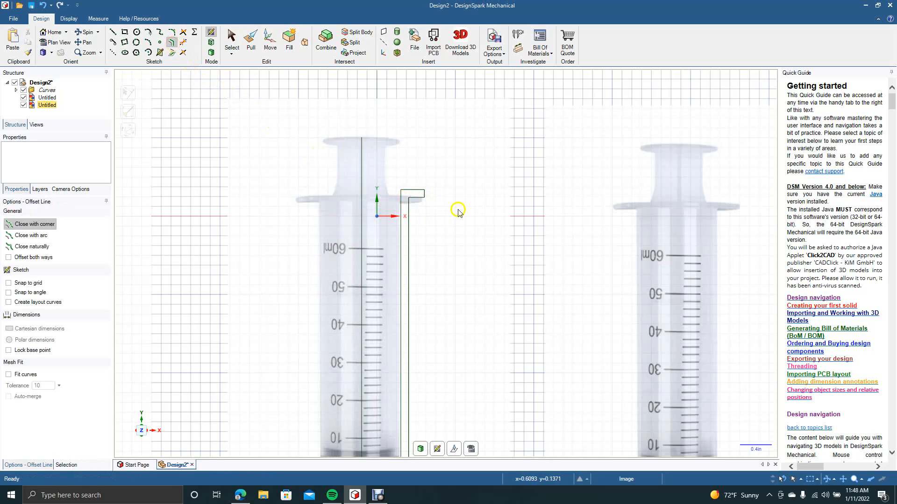
pyautogui.click(425, 197)
pyautogui.click(425, 194)
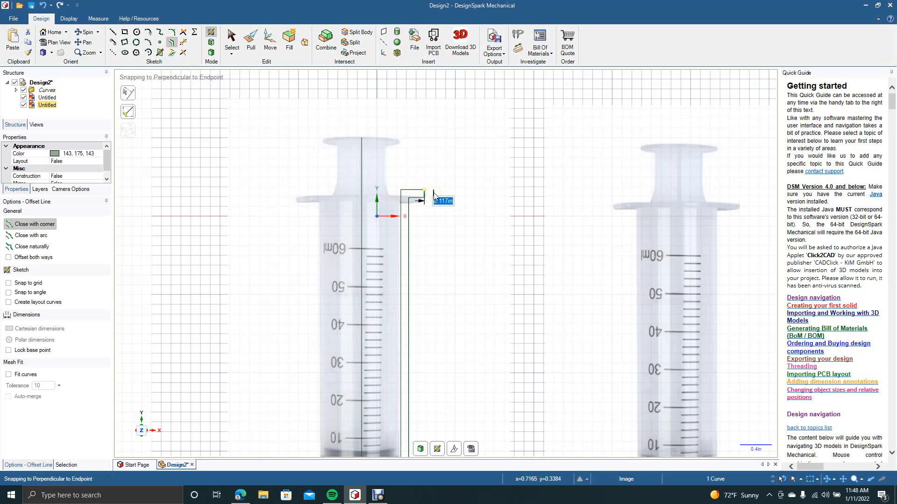
pyautogui.press('BackSpace')
pyautogui.click(434, 196)
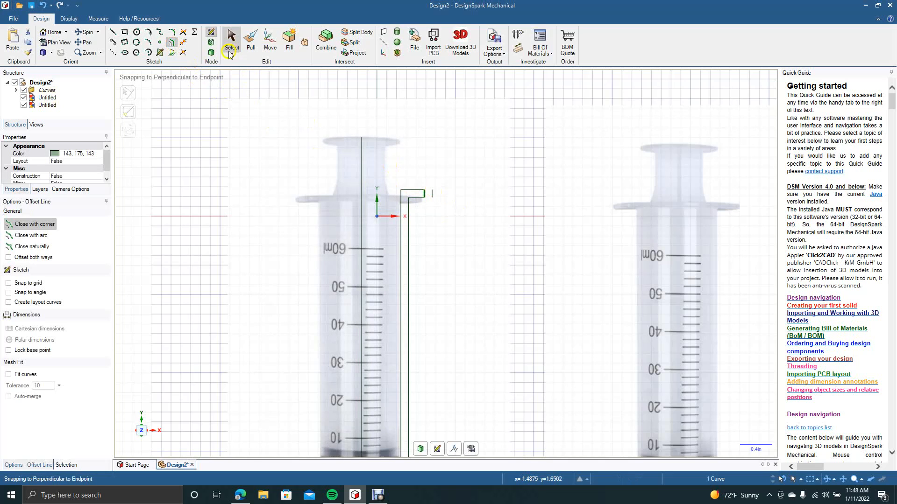
pyautogui.click(230, 43)
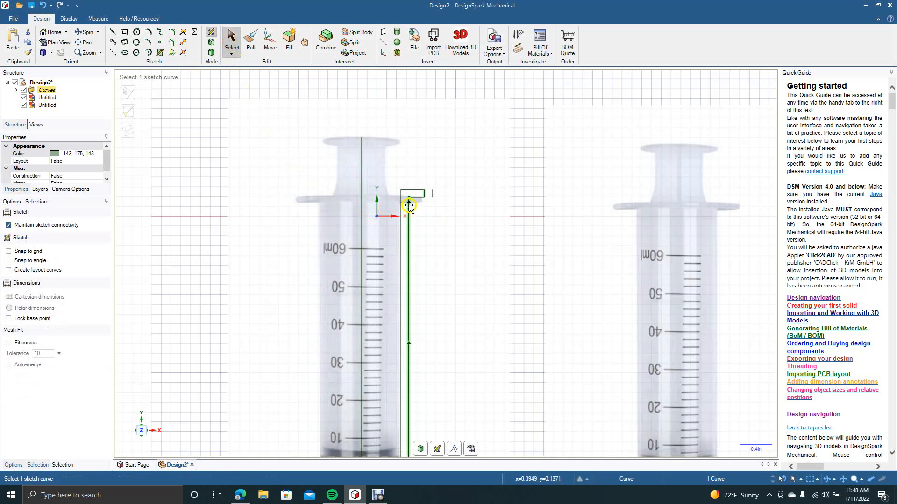
pyautogui.click(183, 42)
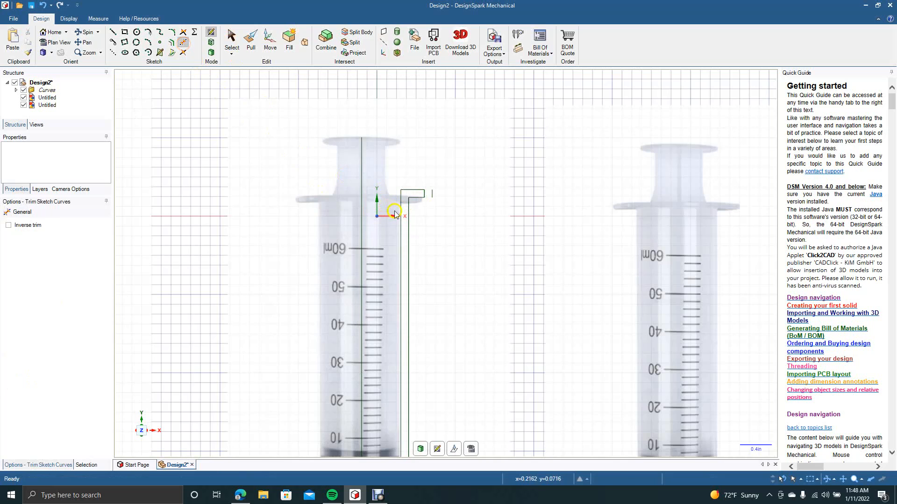
pyautogui.click(421, 196)
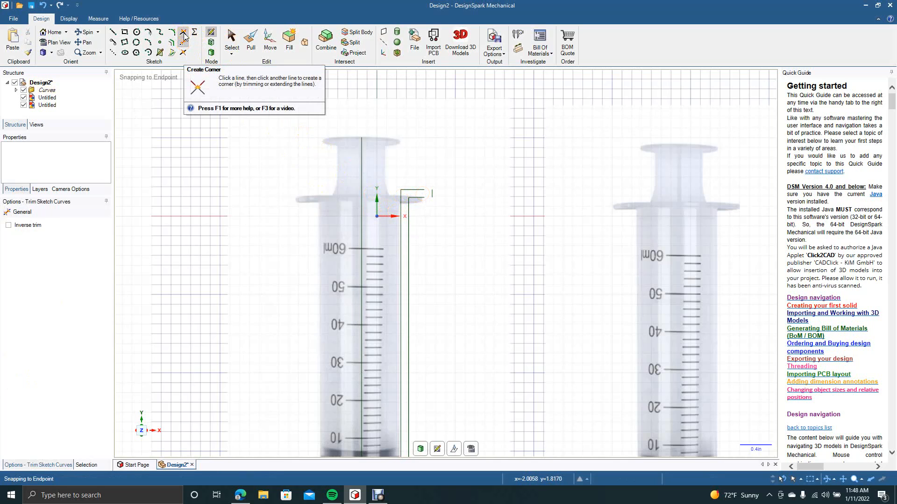
# Step: Extend the upper and lower flange lines to the offset end line, forming closed corners
pyautogui.click(184, 34)
pyautogui.click(416, 175)
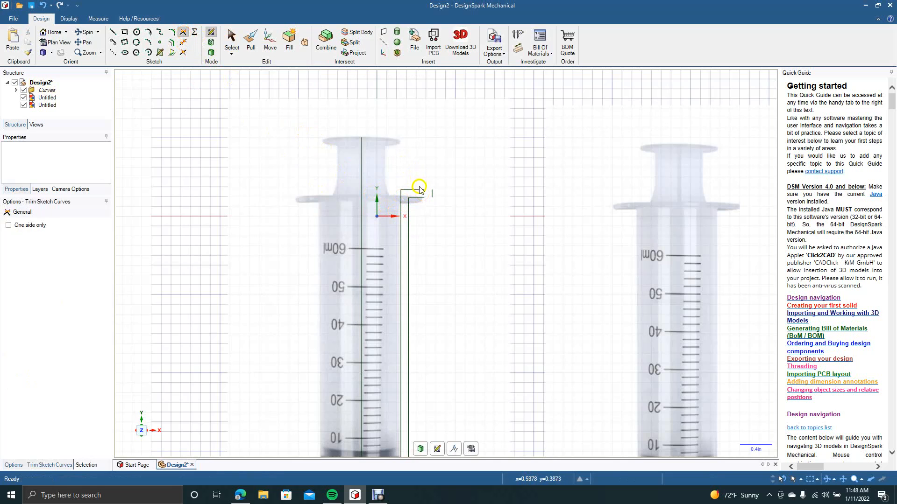
pyautogui.click(417, 190)
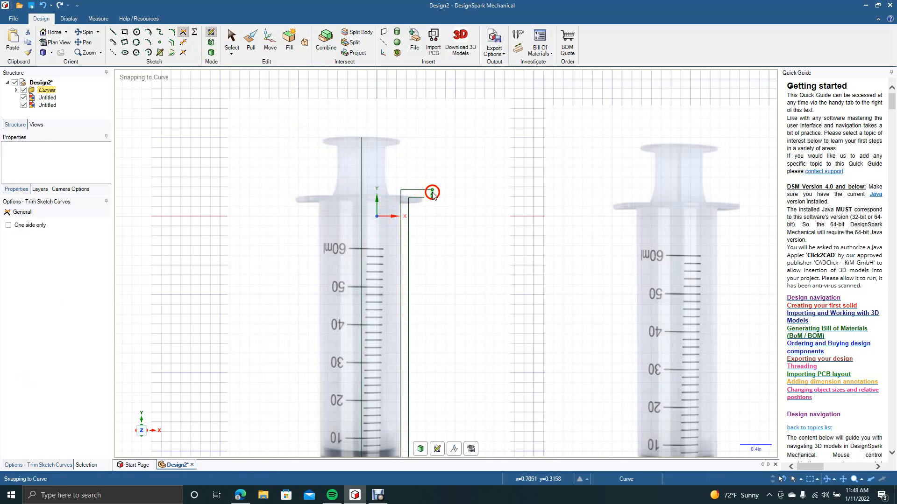
pyautogui.click(433, 194)
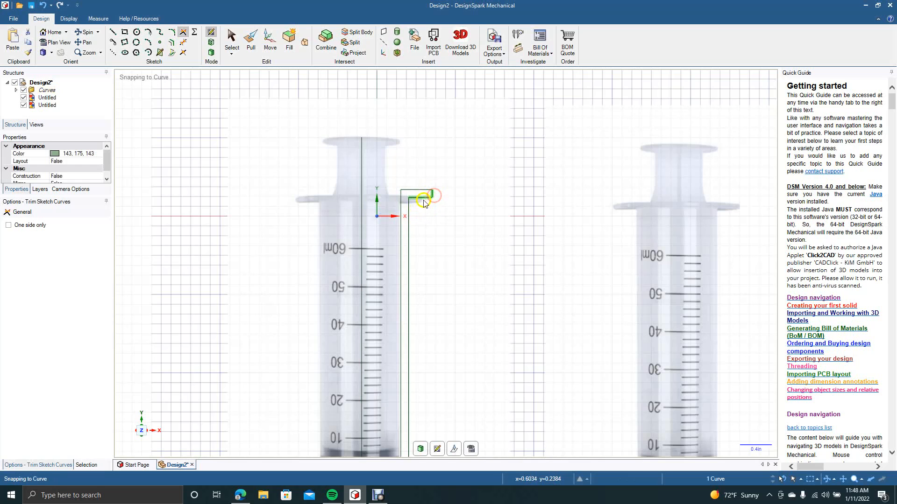
pyautogui.click(226, 37)
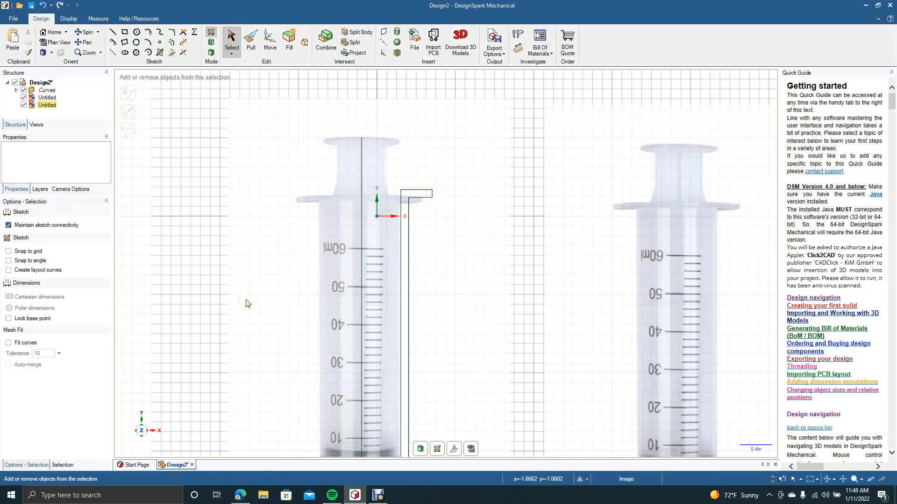
# Step: Delete the long vertical centre line running through the syringe
pyautogui.hotkey('ctrl', '-')
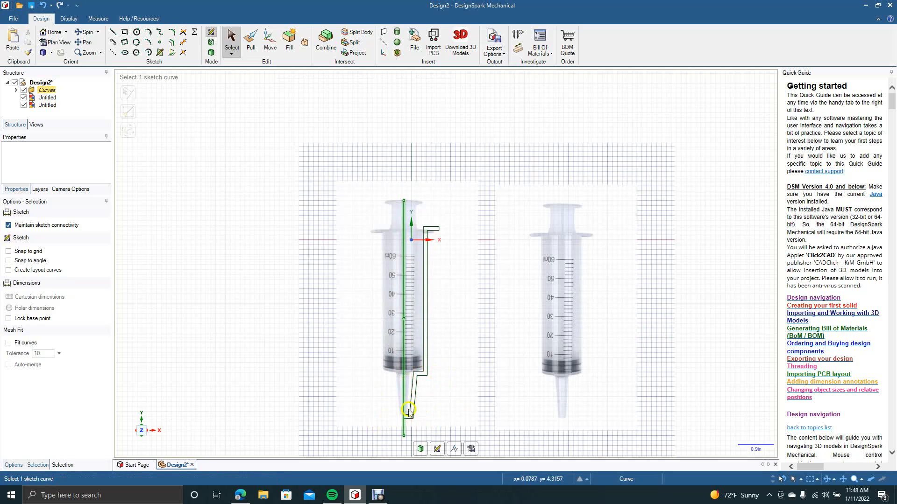
pyautogui.click(403, 288)
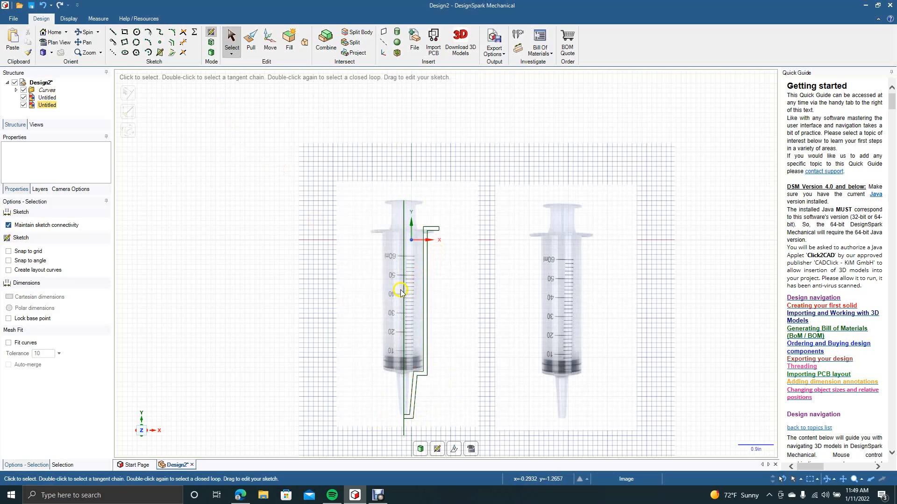
pyautogui.click(402, 290)
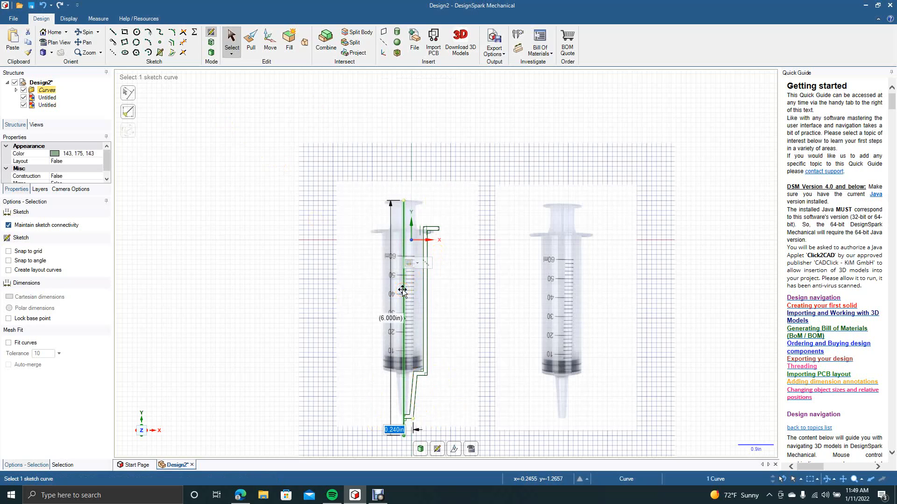
pyautogui.press('Delete')
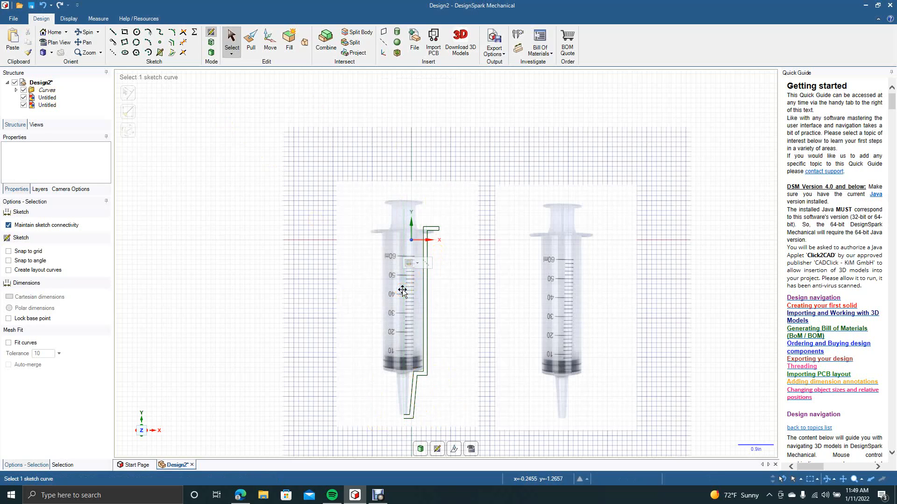
# Step: Draw a 0.1 in vertical line joining the open ends of the two nozzle tip lines to close the profile
pyautogui.click(113, 33)
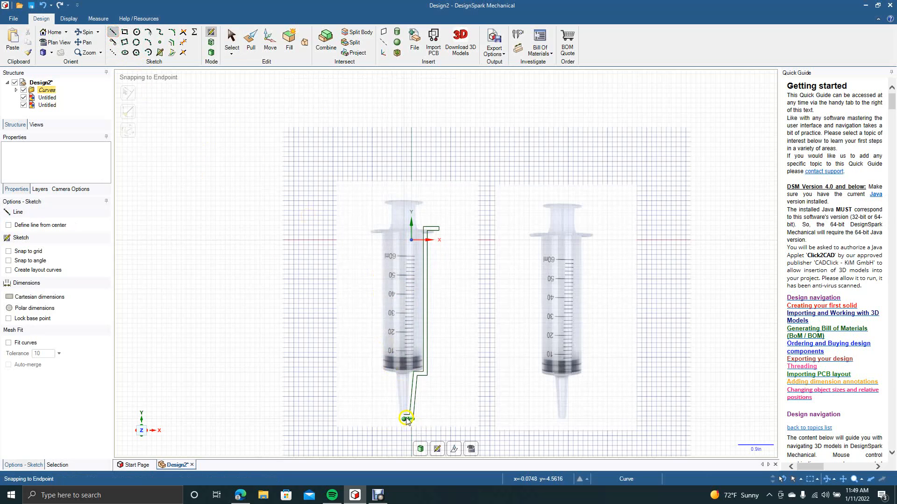
pyautogui.scroll(5, 362, 409)
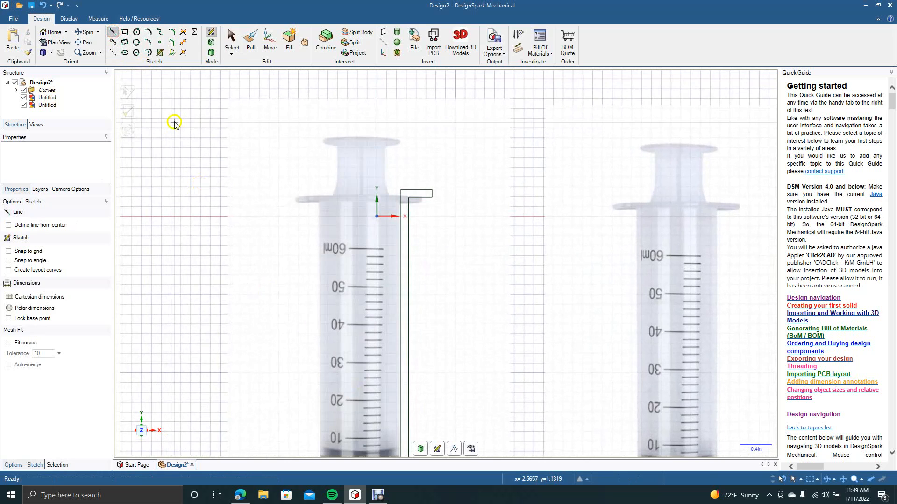
pyautogui.click(86, 43)
pyautogui.moveTo(232, 325); pyautogui.dragTo(242, 185)
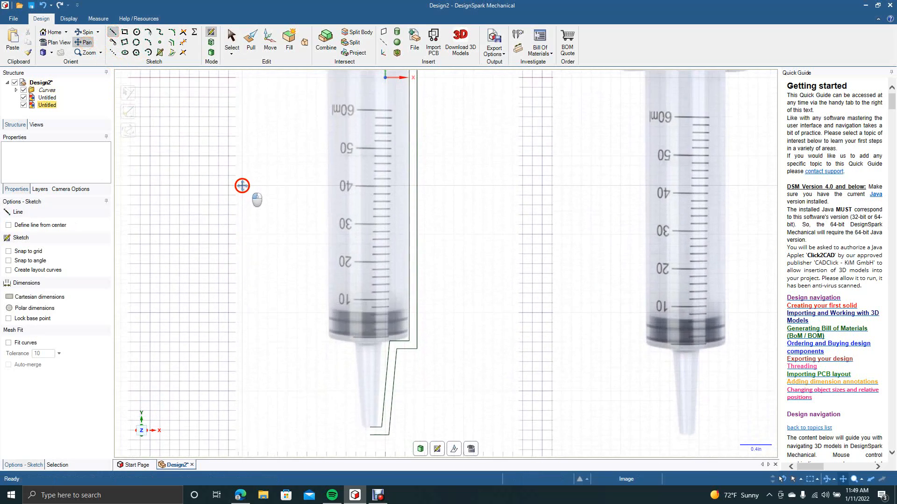
pyautogui.click(114, 34)
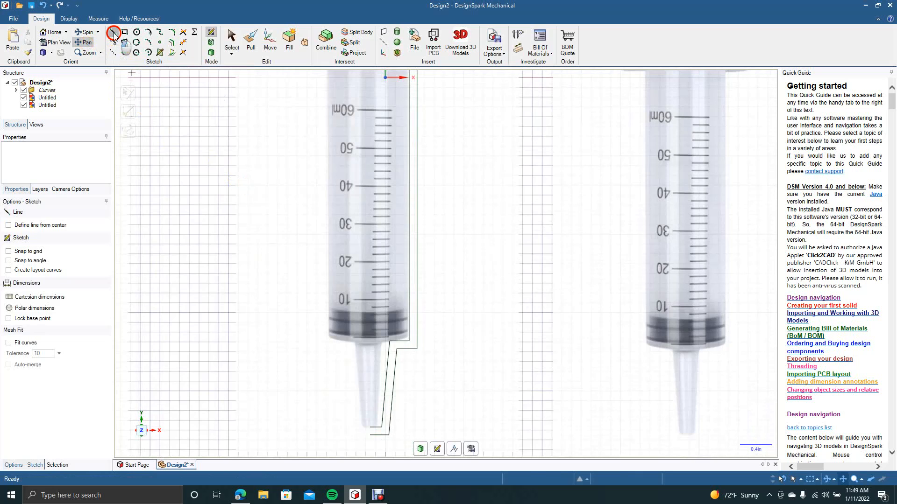
pyautogui.click(370, 428)
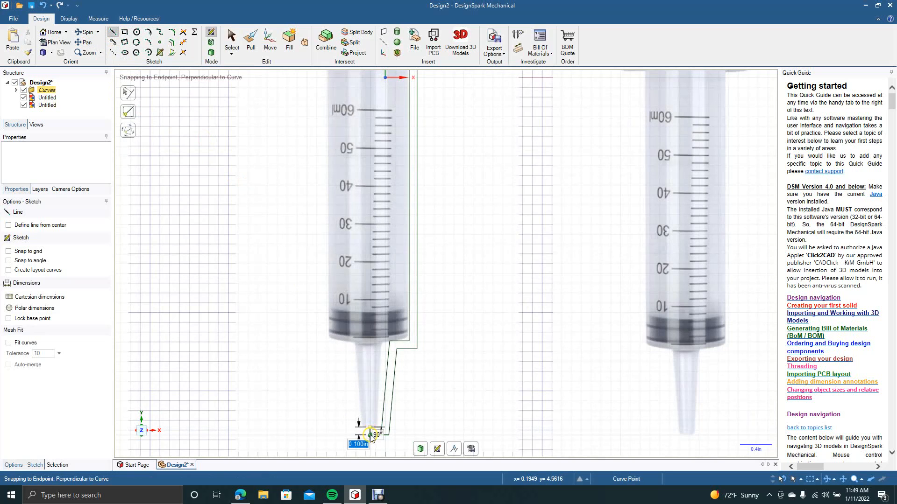
pyautogui.click(370, 435)
pyautogui.click(232, 38)
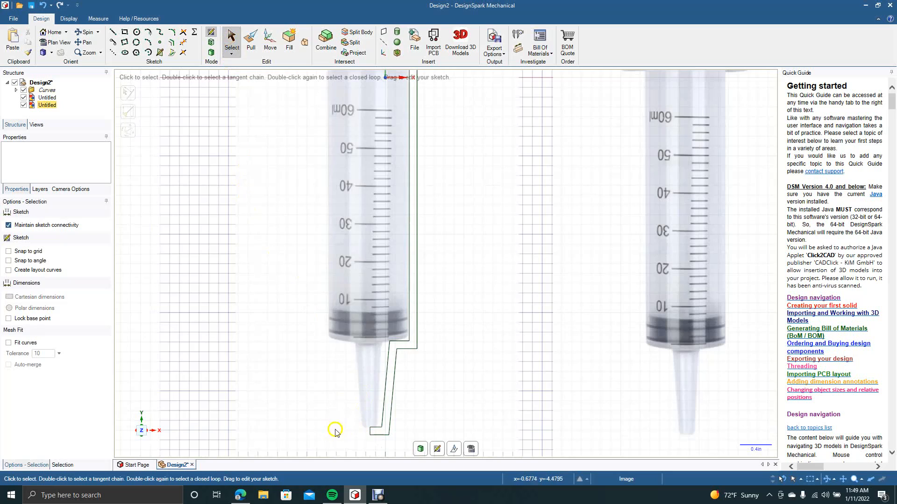
pyautogui.click(379, 436)
pyautogui.click(352, 433)
pyautogui.scroll(-5, 290, 306)
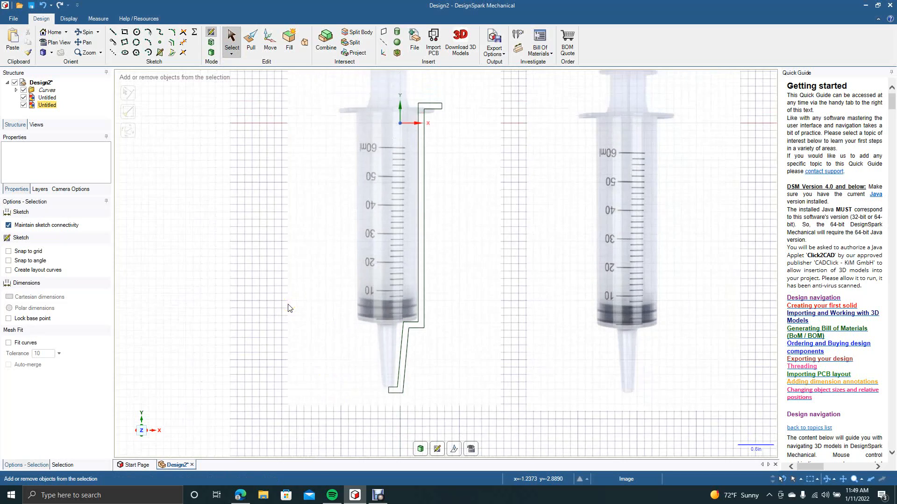
pyautogui.click(289, 274)
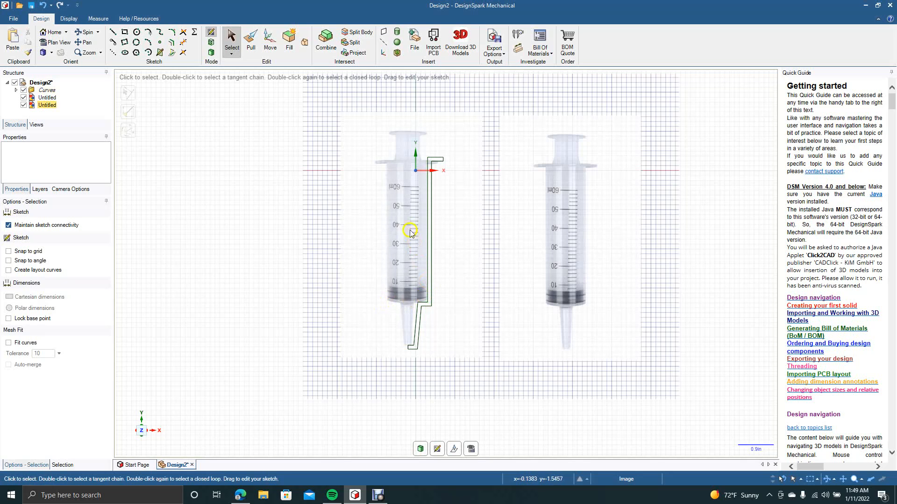
pyautogui.scroll(5, 292, 299)
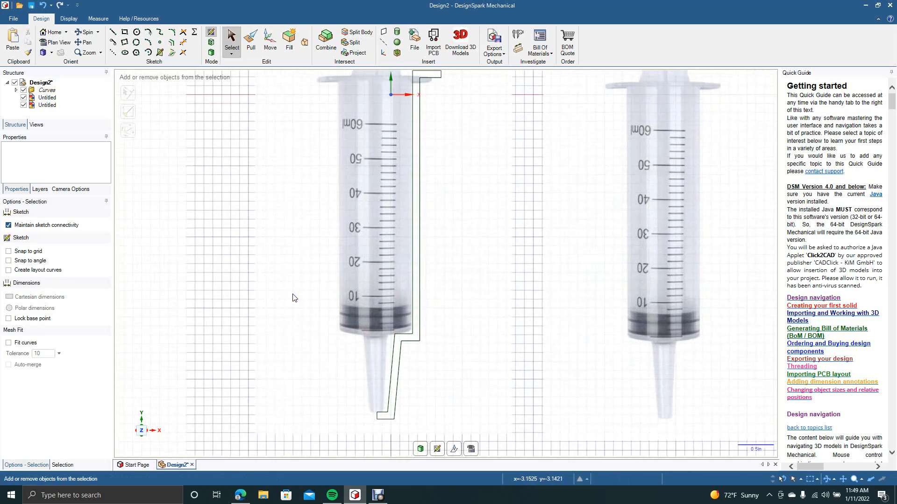
pyautogui.click(84, 42)
pyautogui.moveTo(211, 161); pyautogui.dragTo(225, 235)
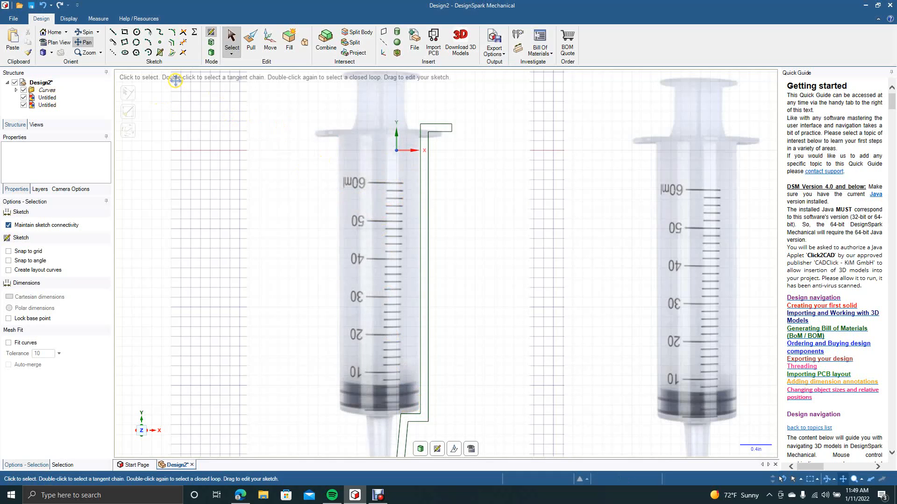
# Step: Turn the closed half profile sketch into a surface by switching to Pull
pyautogui.click(113, 32)
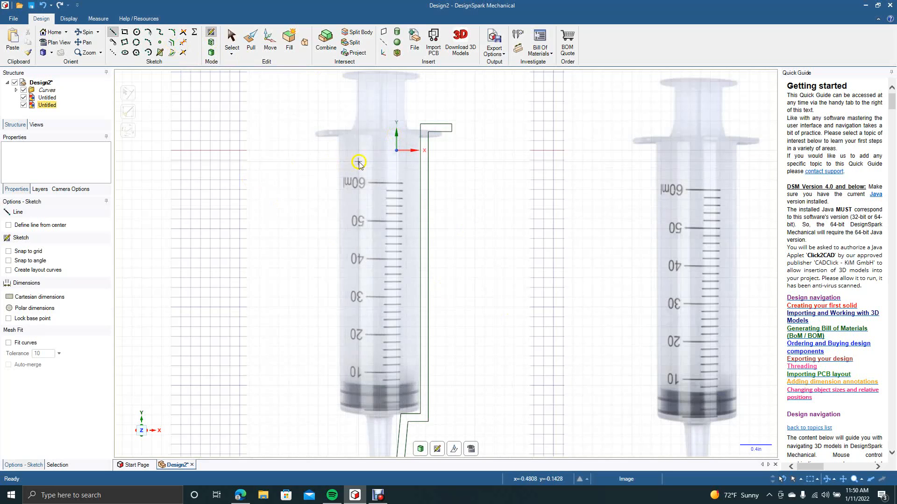
pyautogui.click(225, 47)
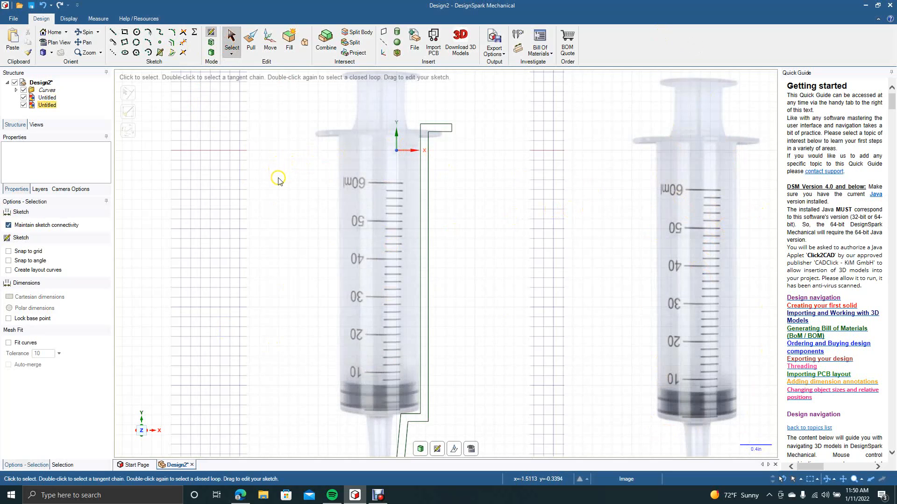
pyautogui.keyDown('ctrl'); pyautogui.scroll(-3, 277, 181); pyautogui.keyUp('ctrl')
pyautogui.click(252, 41)
pyautogui.click(423, 228)
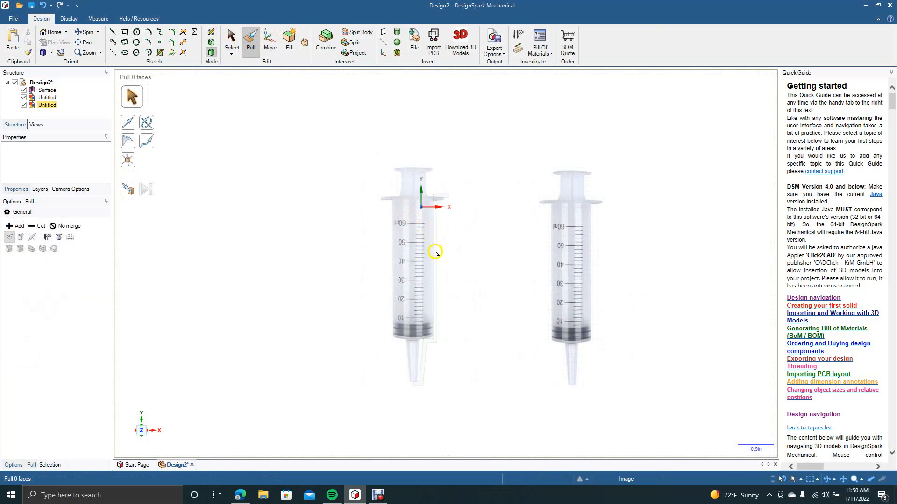
# Step: Delete the reference image that lies over the traced half profile
pyautogui.click(413, 240)
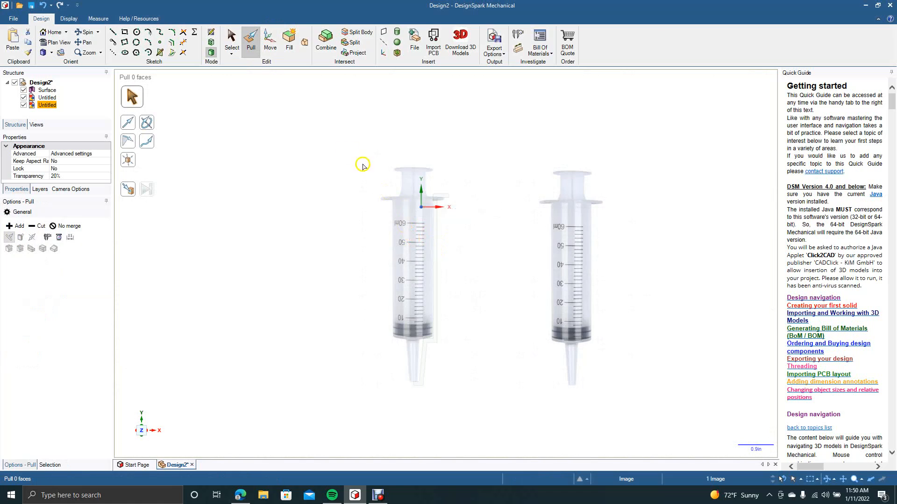
pyautogui.click(230, 40)
pyautogui.click(425, 213)
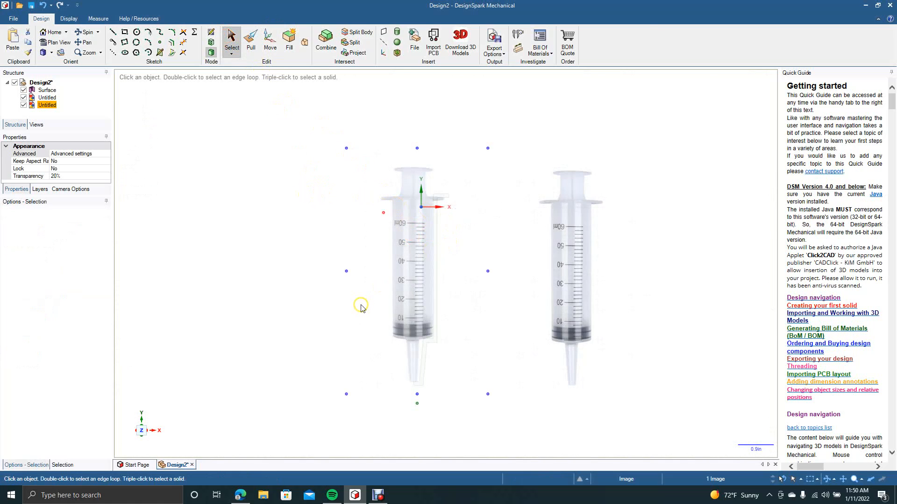
pyautogui.press('Delete')
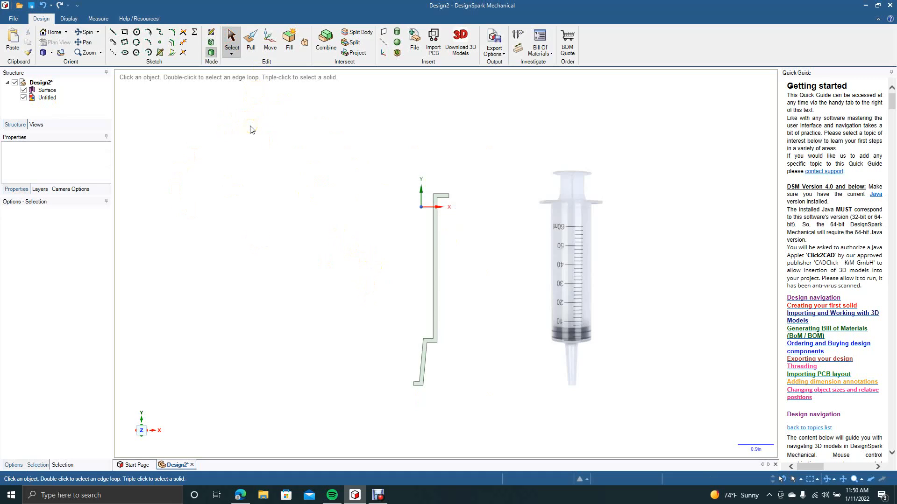
# Step: Revolve the half profile face a full turn about the short vertical edge at the nozzle tip to form the syringe barrel
pyautogui.click(249, 41)
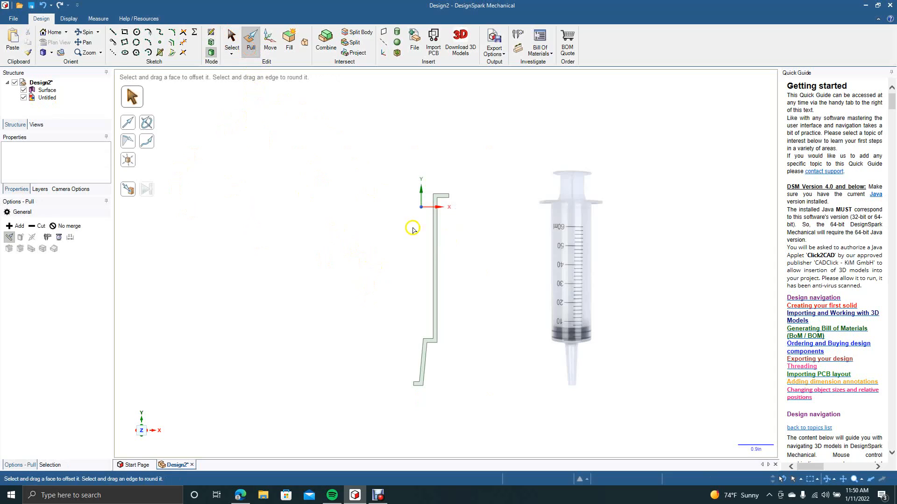
pyautogui.click(438, 275)
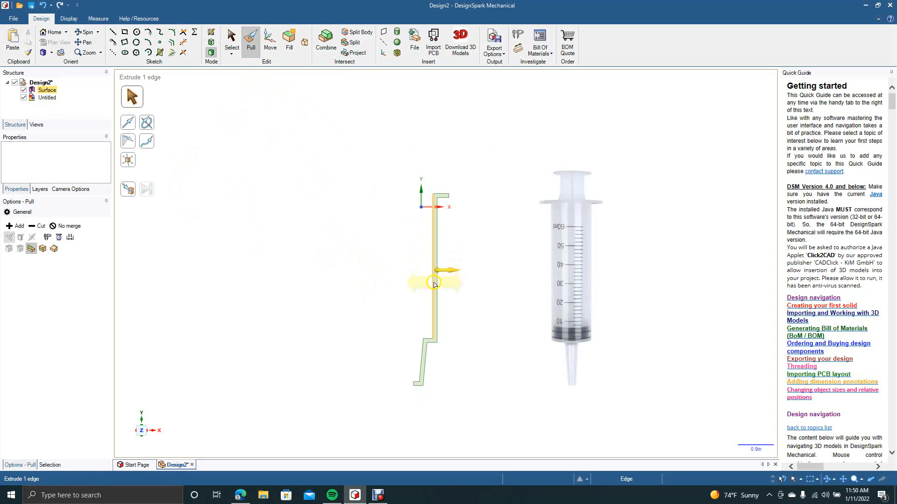
pyautogui.scroll(5, 435, 292)
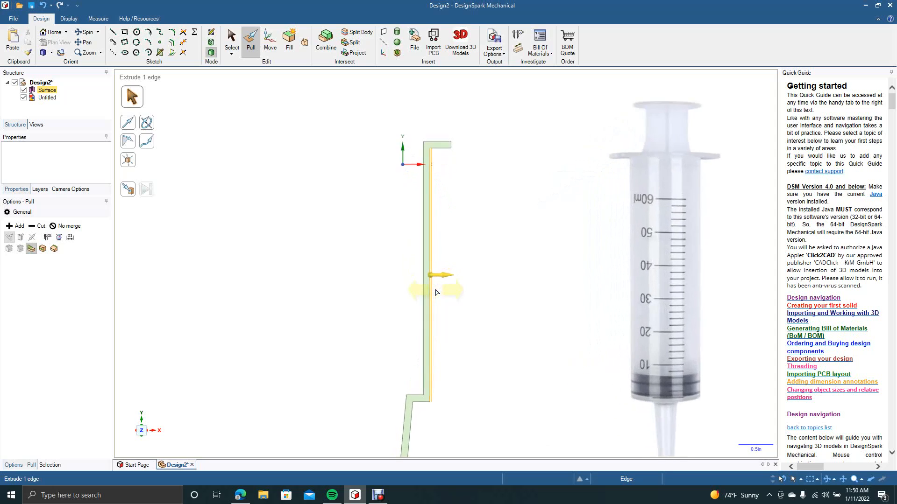
pyautogui.click(425, 295)
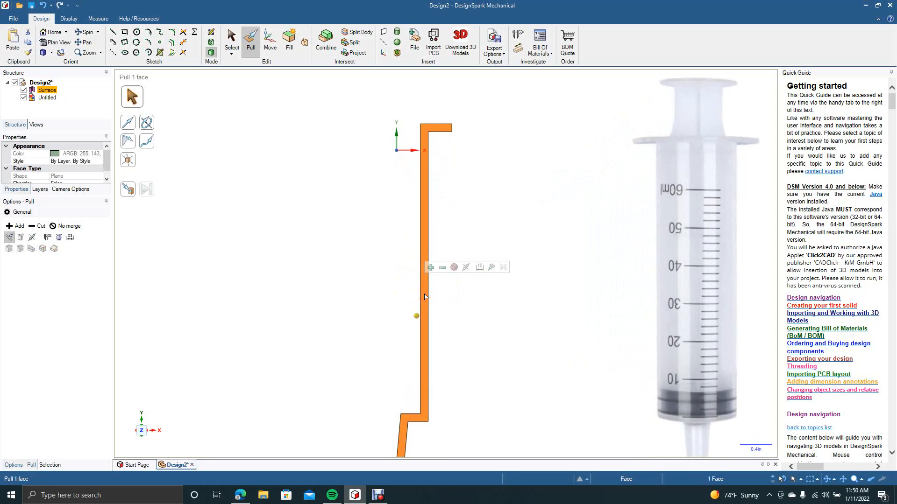
pyautogui.click(85, 44)
pyautogui.moveTo(220, 238); pyautogui.dragTo(259, 149)
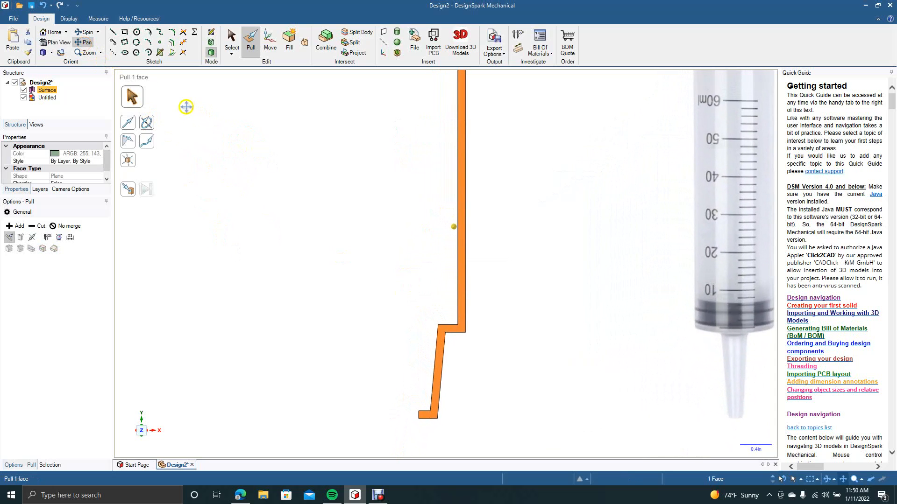
pyautogui.click(147, 123)
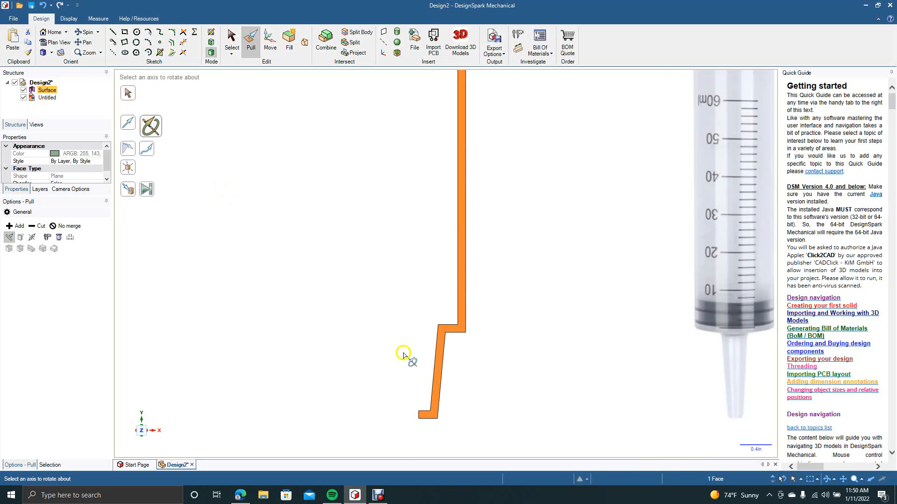
pyautogui.click(419, 417)
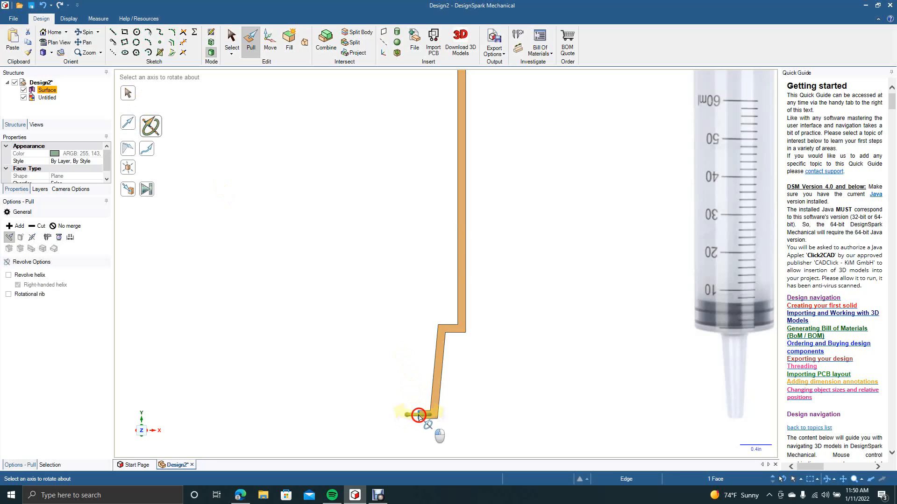
pyautogui.click(149, 190)
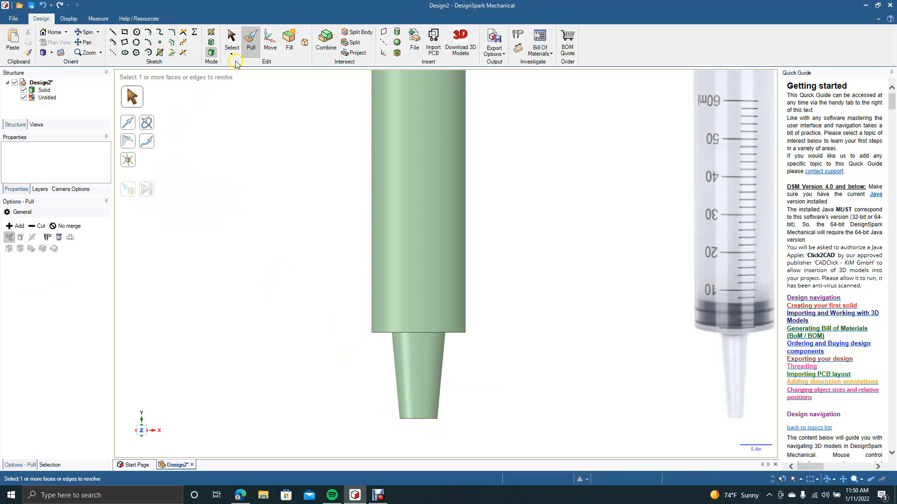
pyautogui.click(231, 37)
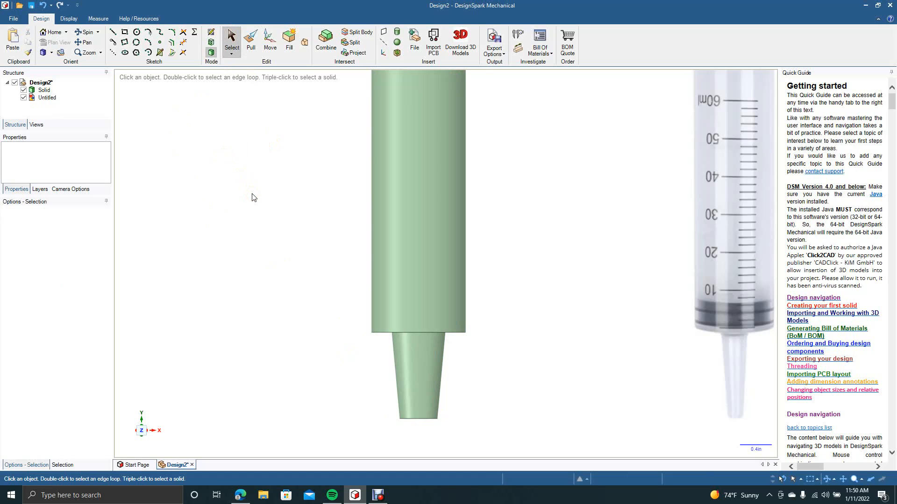
# Step: In the top view, draw a vertical centre line through the remaining syringe image, from the plunger cap to the barrel's base
pyautogui.scroll(-3, 252, 197)
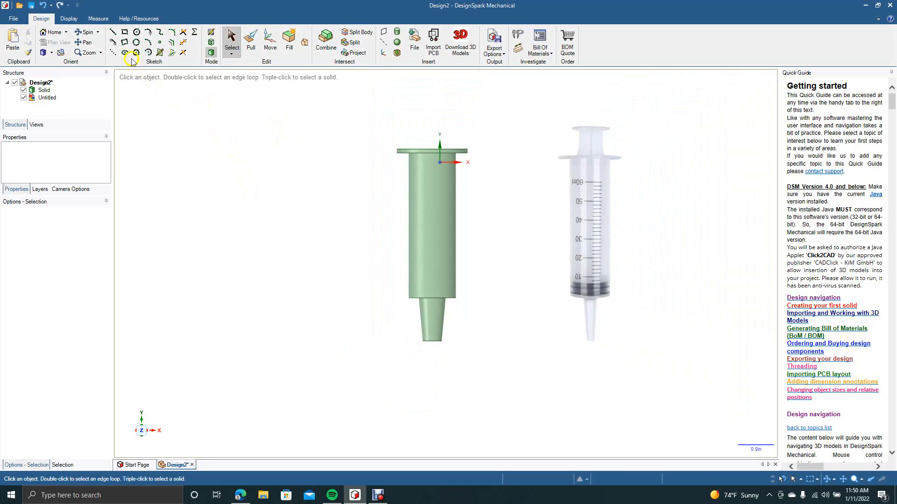
pyautogui.click(87, 31)
pyautogui.moveTo(344, 214); pyautogui.dragTo(357, 147)
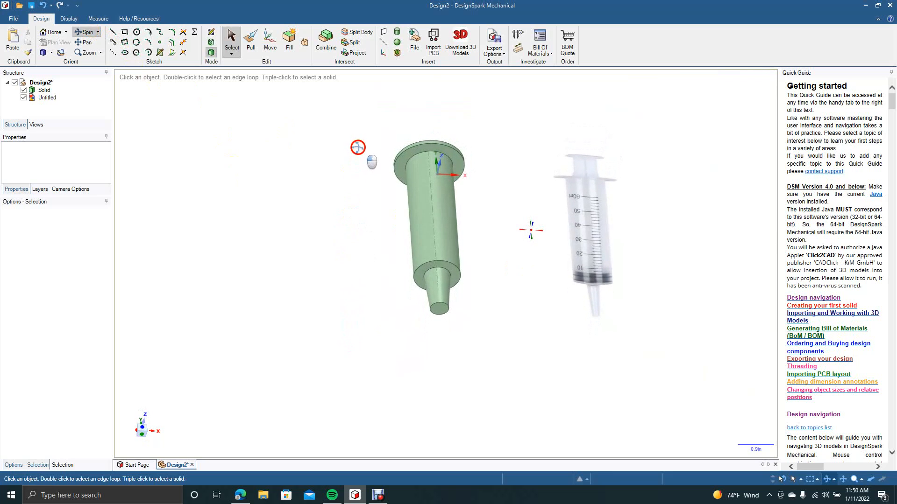
pyautogui.moveTo(338, 118); pyautogui.dragTo(324, 188)
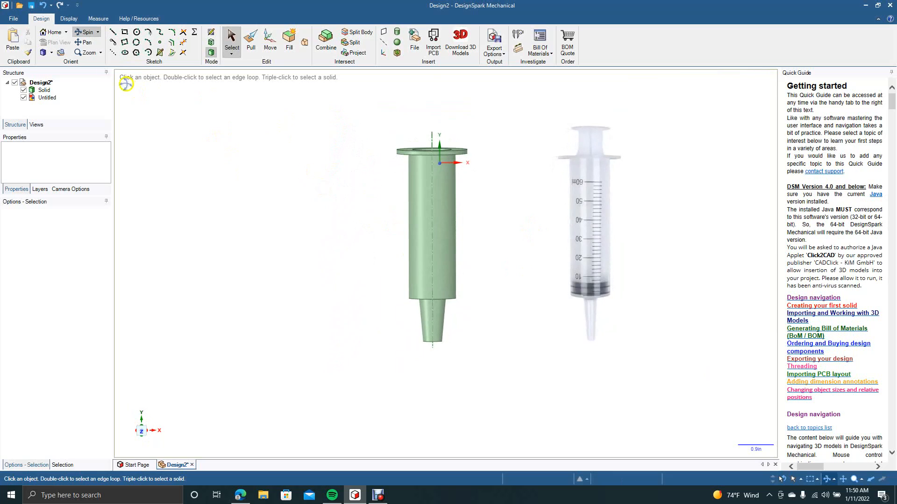
pyautogui.click(52, 54)
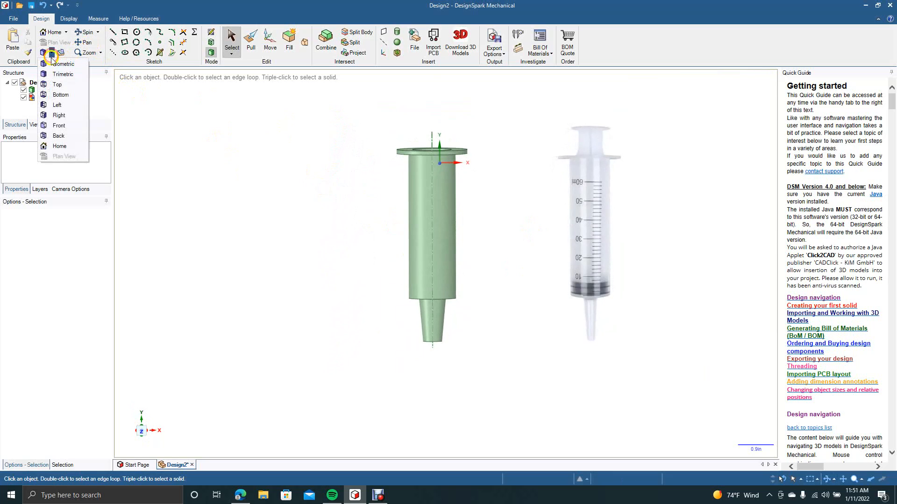
pyautogui.click(55, 83)
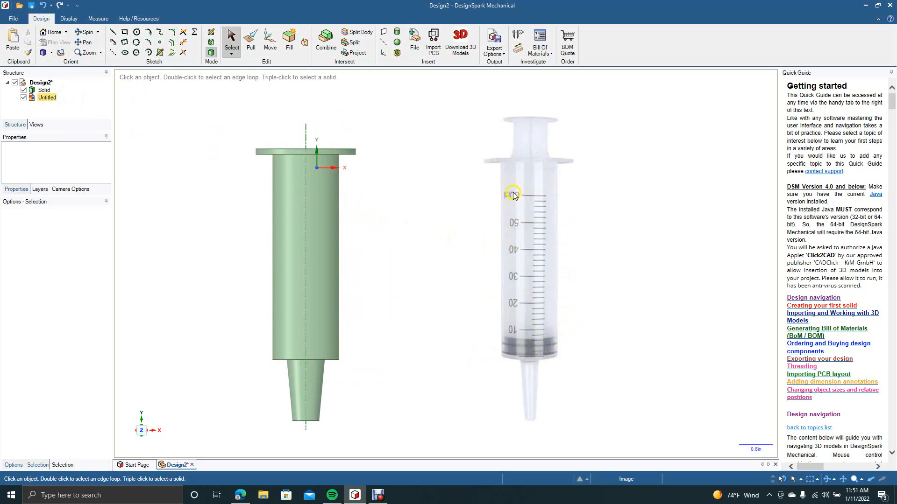
pyautogui.click(112, 32)
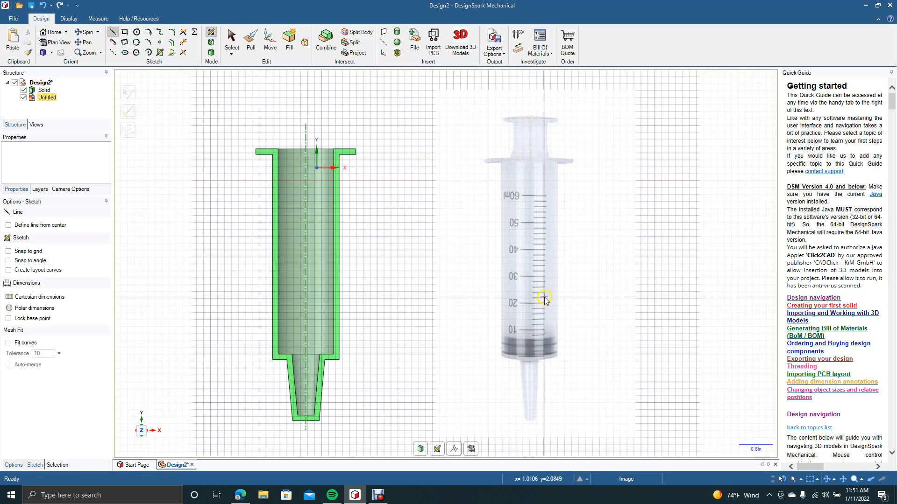
pyautogui.click(530, 124)
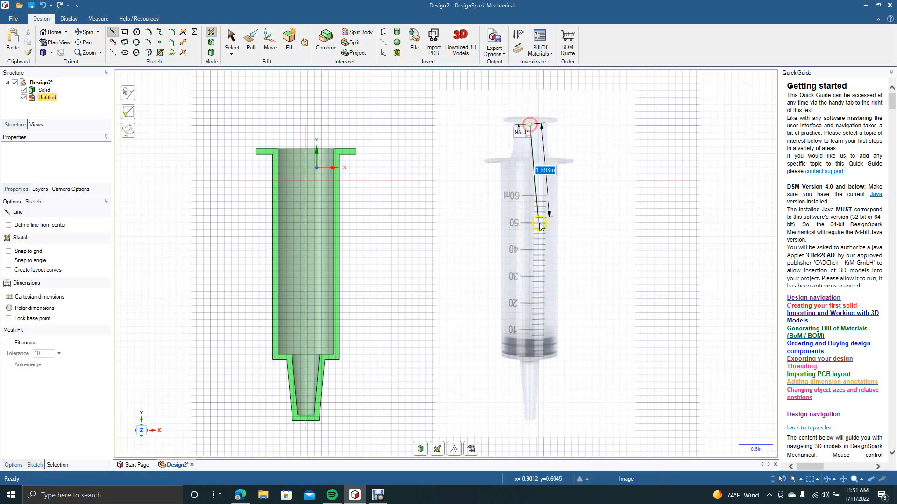
pyautogui.click(530, 360)
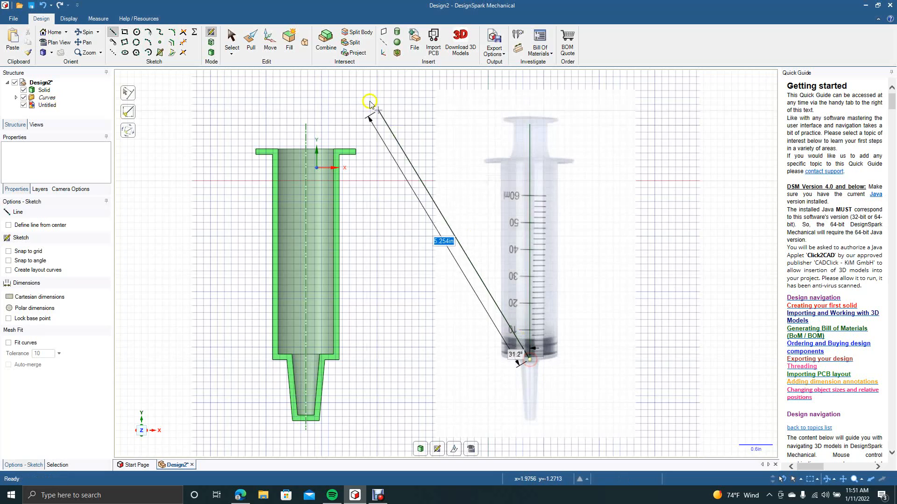
pyautogui.click(231, 40)
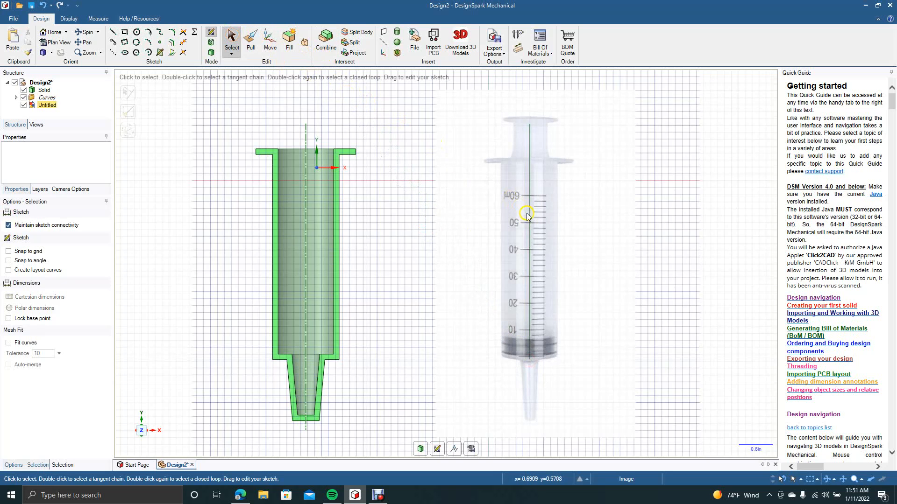
# Step: Try to draw a horizontal line about 0.52 in long from above the centre line to the plunger cap's outer edge
pyautogui.scroll(4, 472, 232)
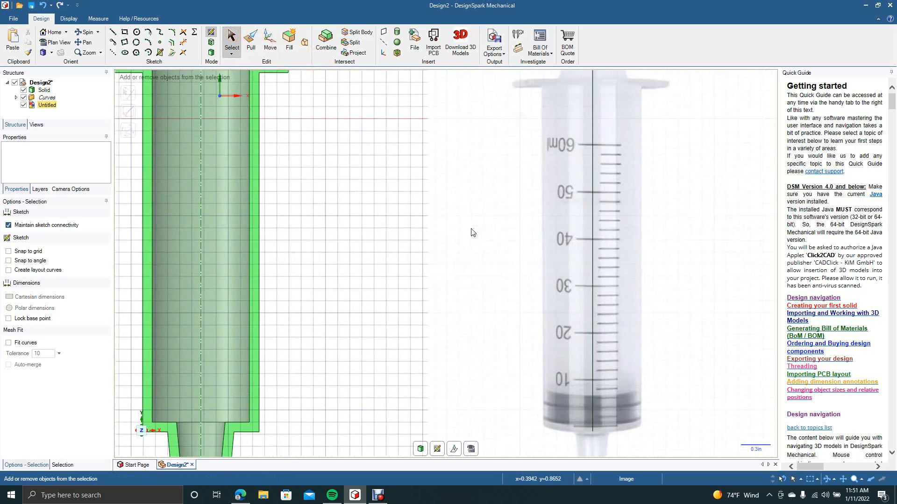
pyautogui.click(84, 43)
pyautogui.moveTo(360, 260); pyautogui.dragTo(221, 404)
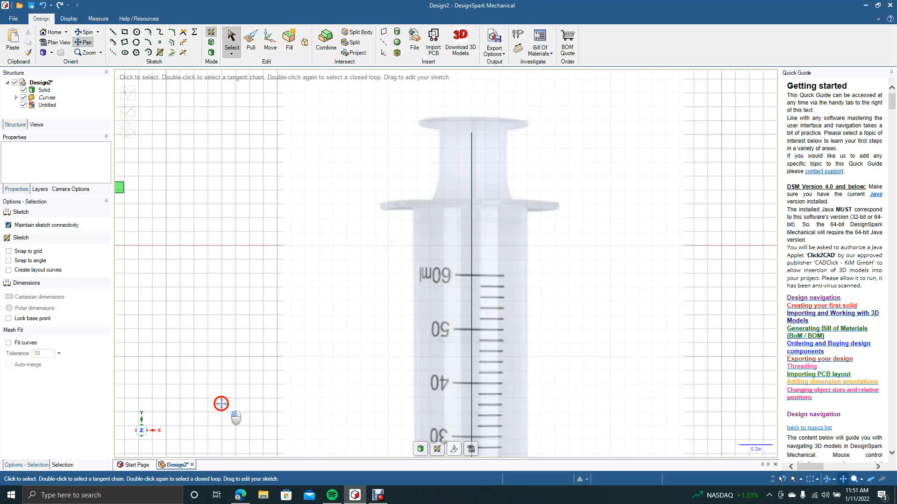
pyautogui.click(113, 33)
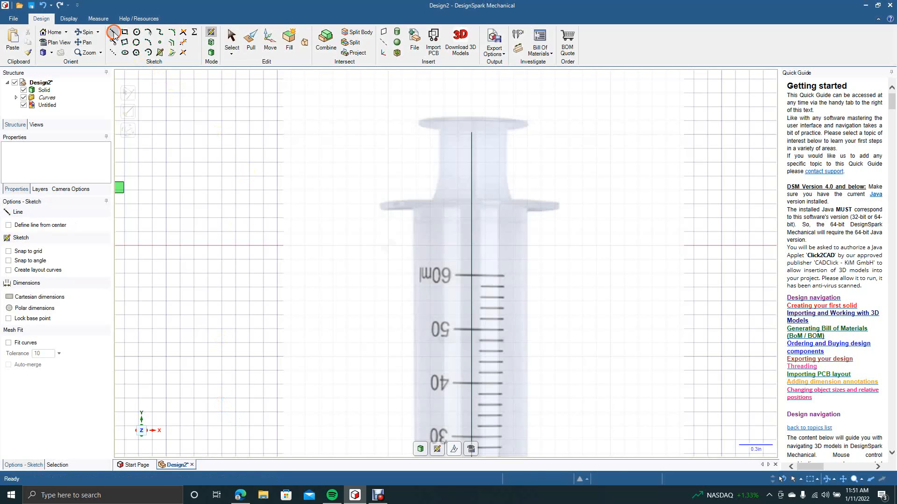
pyautogui.click(471, 120)
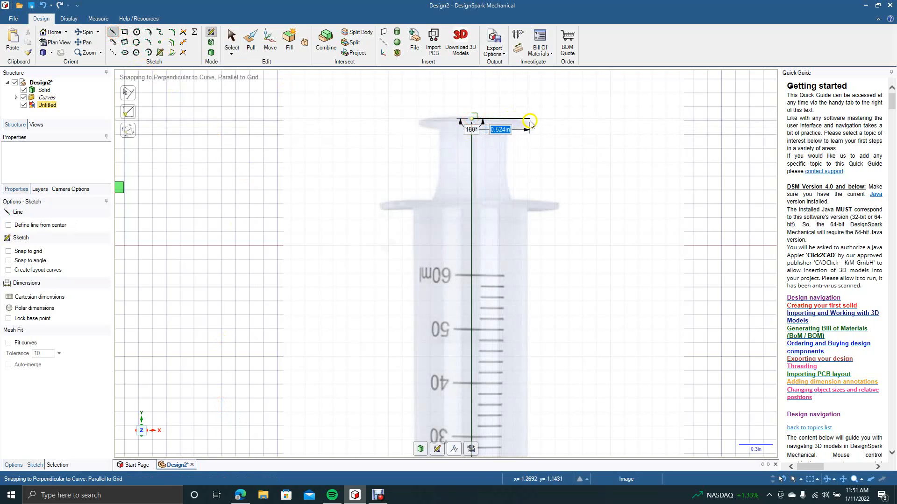
pyautogui.click(530, 122)
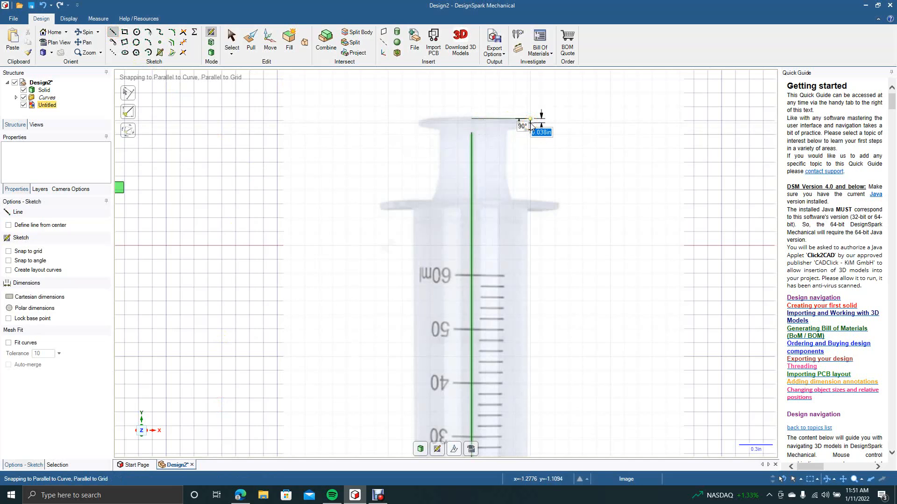
pyautogui.press('Escape')
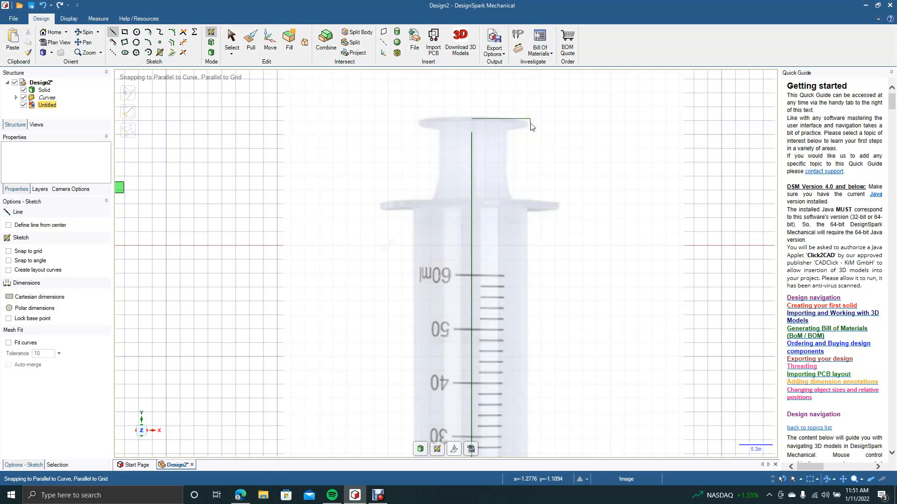
pyautogui.hotkey('ctrl', 'z')
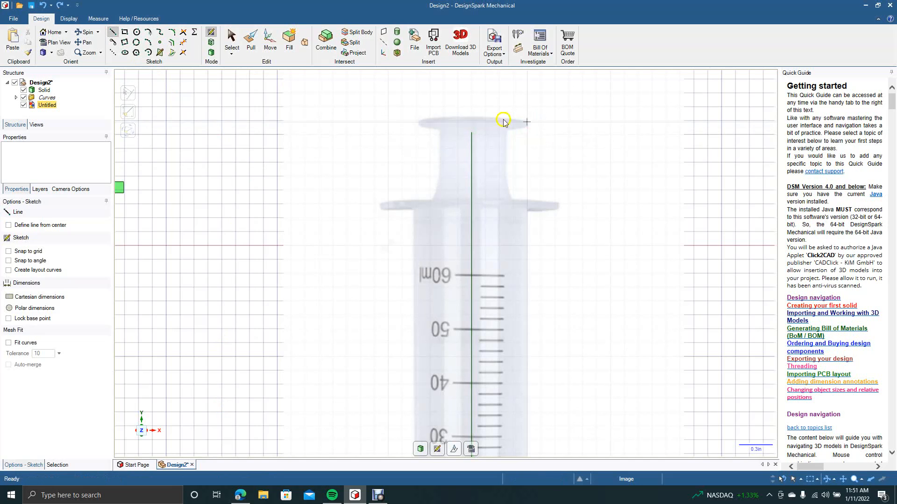
# Step: Draw a 0.5 in horizontal line along the plunger cap's upper edge, from above the centre line outward
pyautogui.click(112, 32)
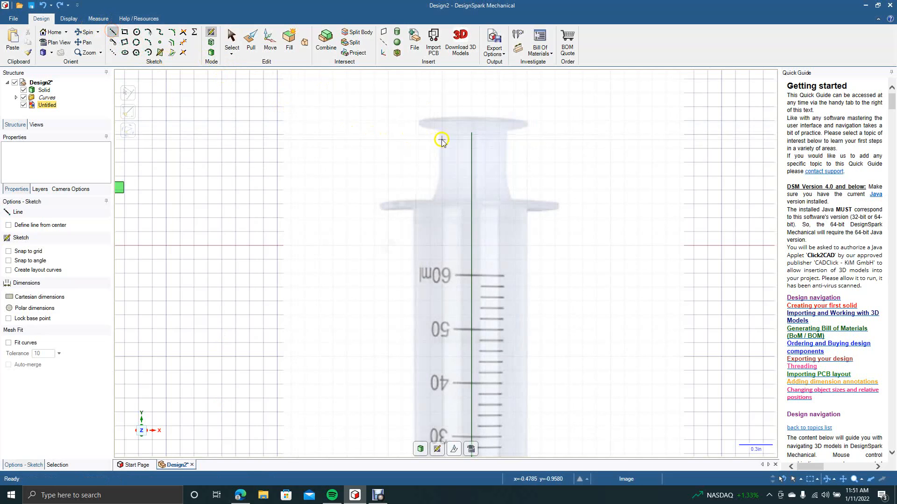
pyautogui.click(471, 122)
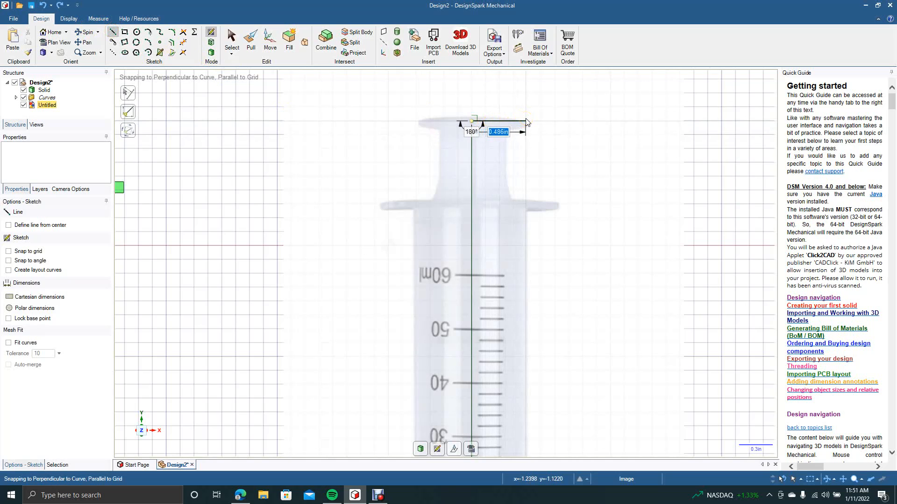
pyautogui.press('BackSpace')
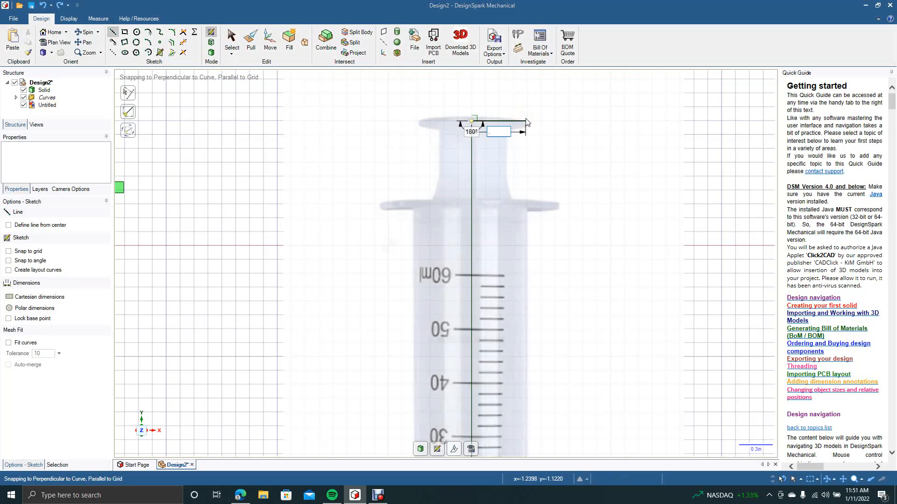
pyautogui.write('.5')
pyautogui.press('Return')
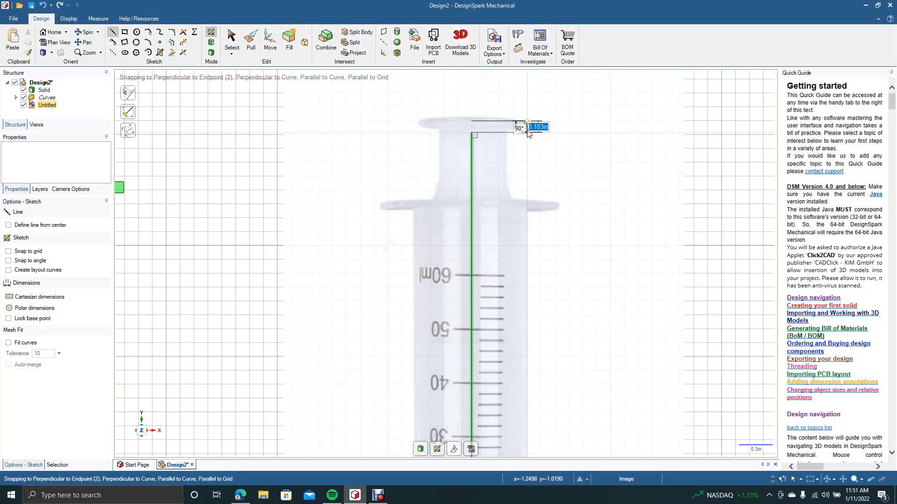
# Step: Draw the plunger cap's outer edge about 0.1 in downward and its underside 0.225 in inward to the plunger stem
pyautogui.click(527, 133)
pyautogui.click(503, 133)
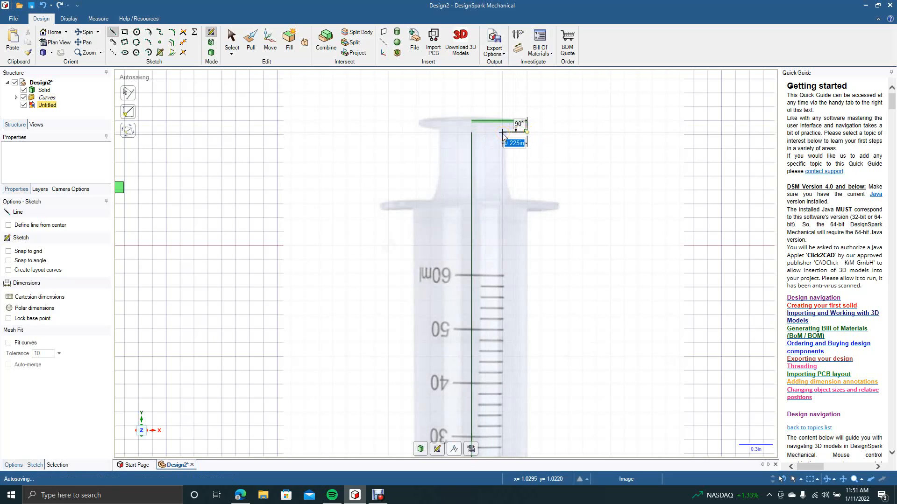
pyautogui.write('2')
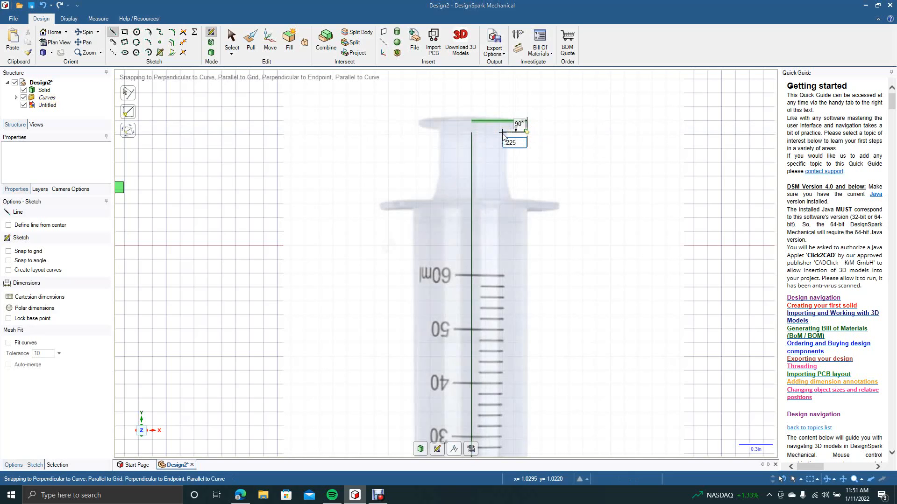
pyautogui.write('25')
pyautogui.click(502, 134)
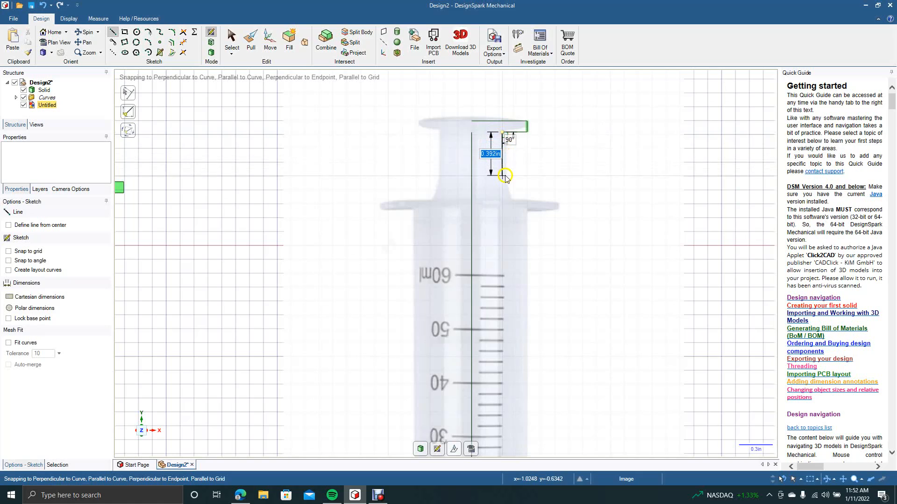
# Step: Trace the stem's vertical edge below the cap and a line about 0.175 in long slanting outward at about 144.7° to the barrel flange
pyautogui.click(504, 184)
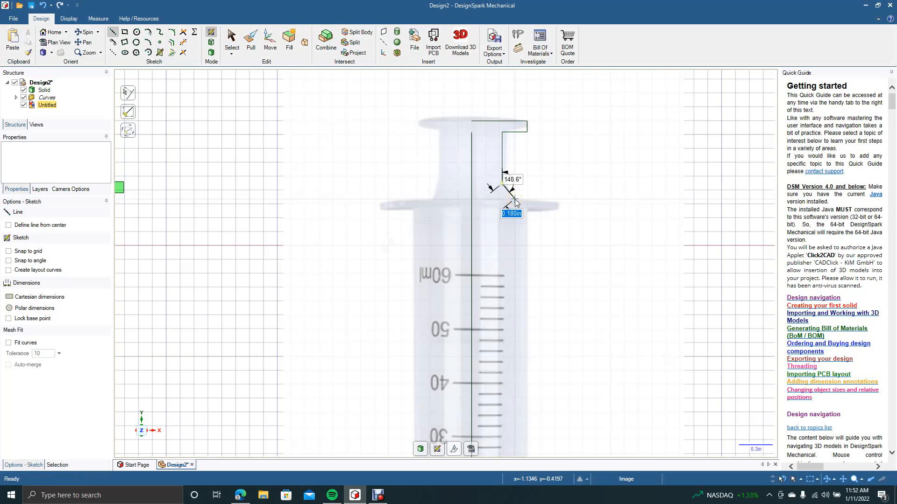
pyautogui.click(514, 201)
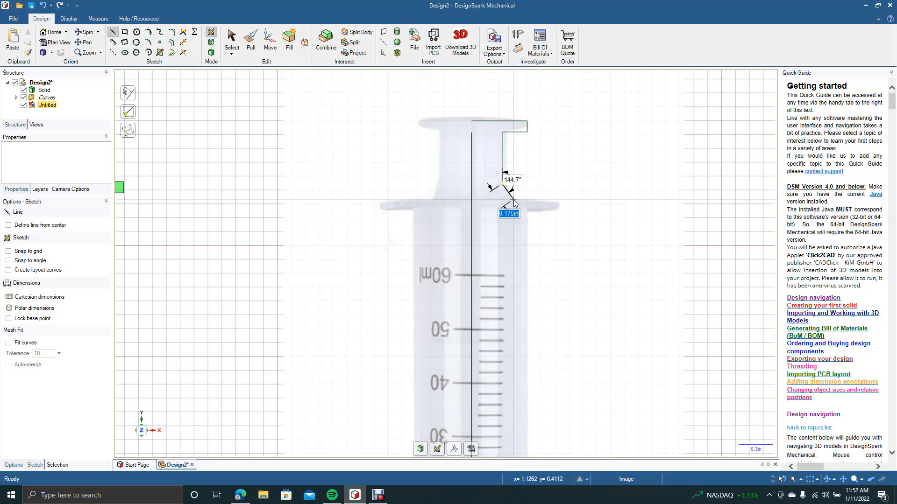
pyautogui.click(513, 201)
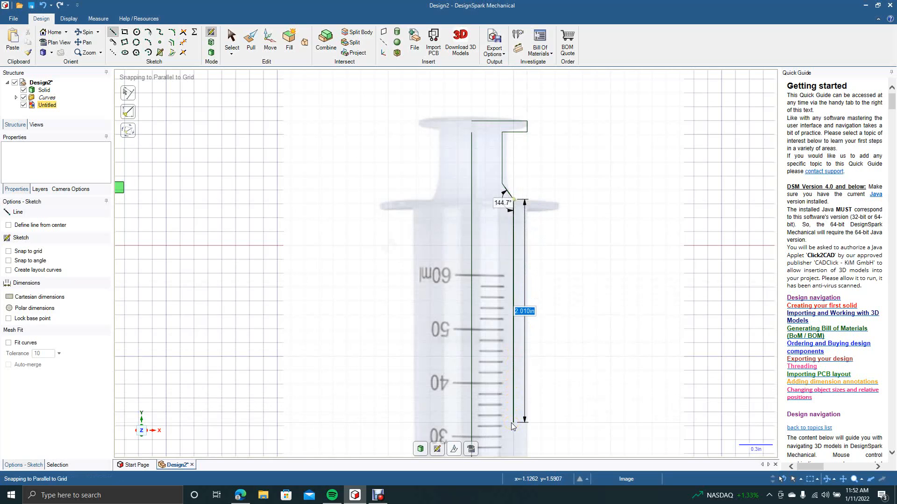
# Step: Draw the plunger's long vertical edge down to the barrel's base and a horizontal line about 0.67 in inward past the centre line
pyautogui.scroll(-3, 511, 423)
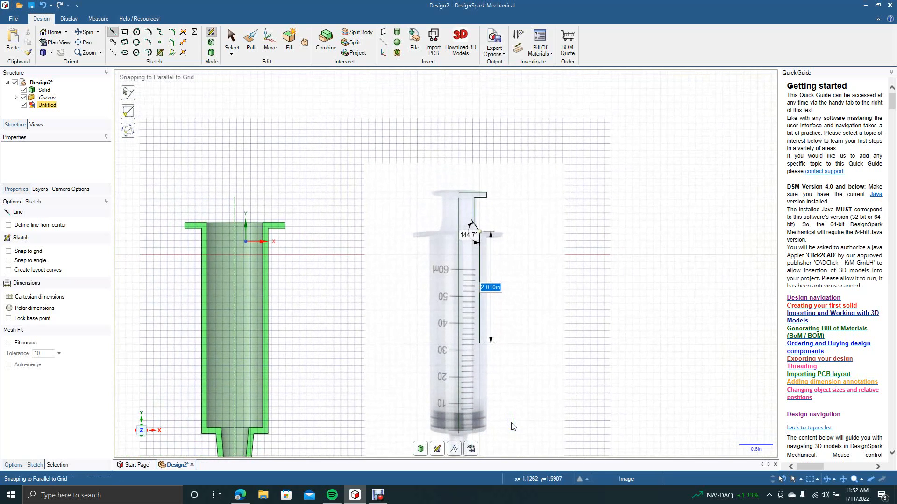
pyautogui.scroll(-3, 512, 426)
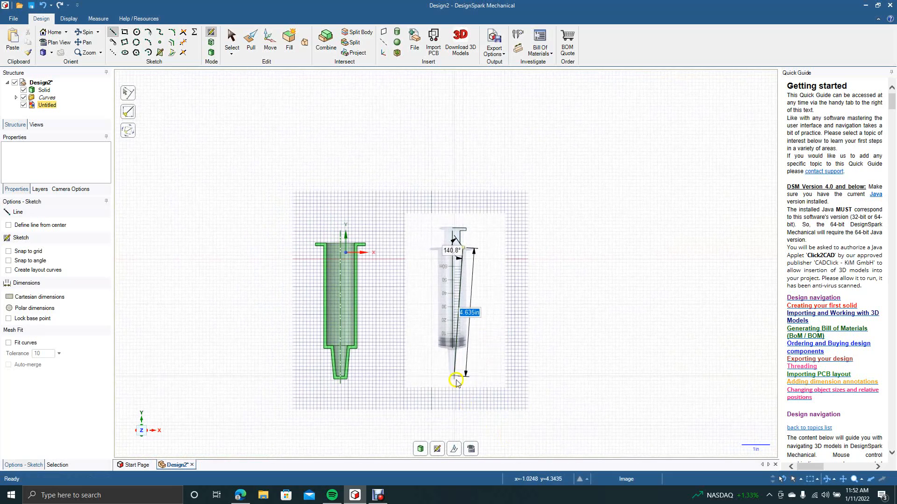
pyautogui.click(465, 349)
pyautogui.click(444, 348)
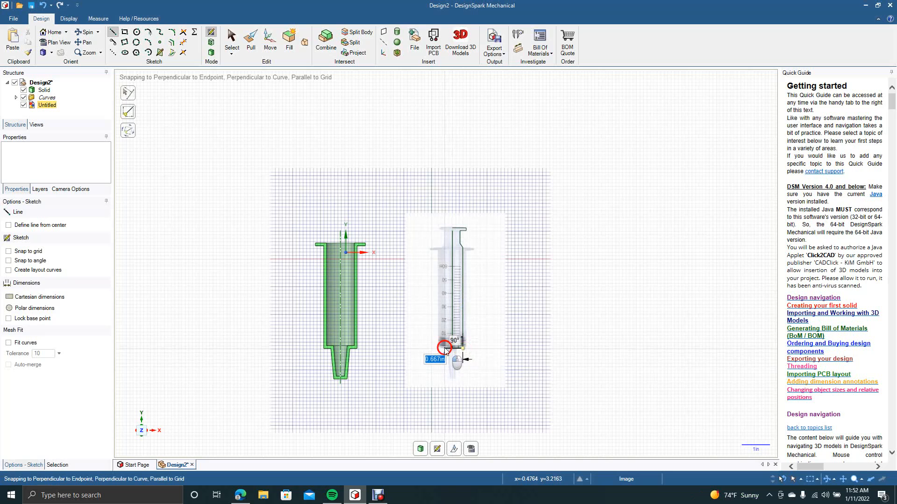
pyautogui.click(233, 48)
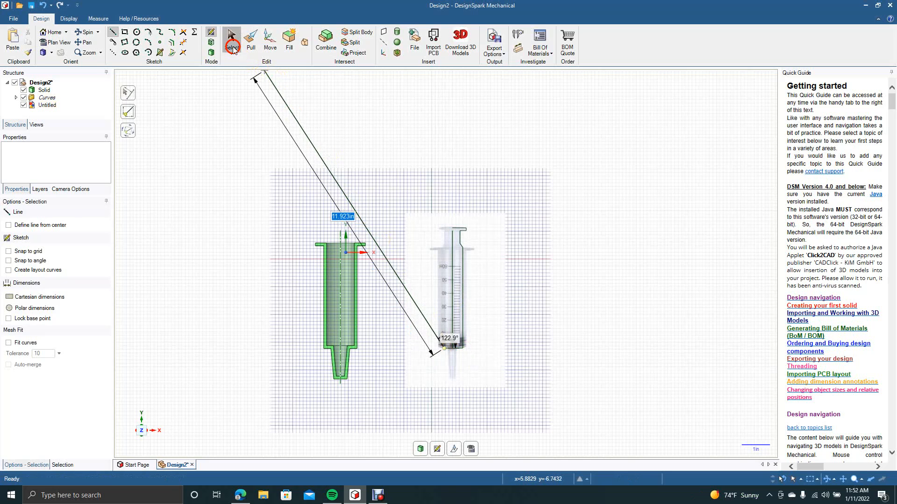
# Step: Join the centre line to the cap's upper edge and trim the base line's overhang beyond the centre line
pyautogui.scroll(3, 476, 318)
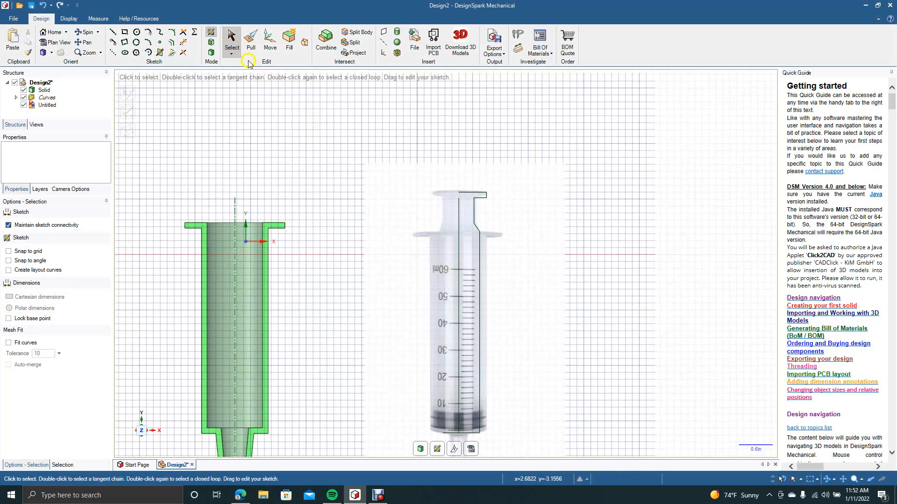
pyautogui.click(183, 33)
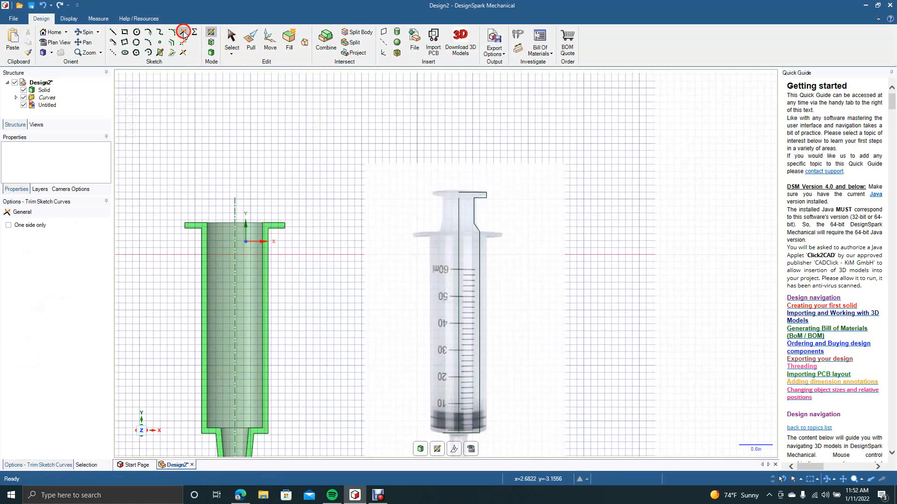
pyautogui.click(473, 192)
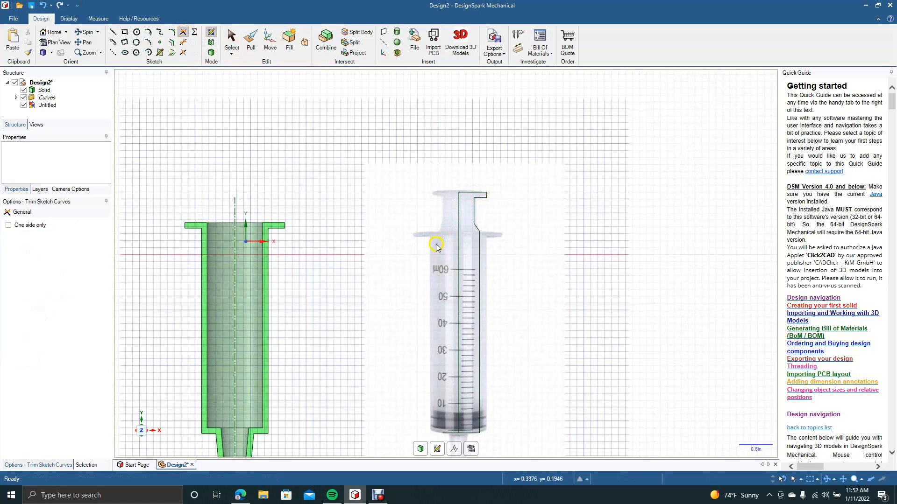
pyautogui.click(184, 43)
pyautogui.click(450, 435)
pyautogui.scroll(4, 500, 439)
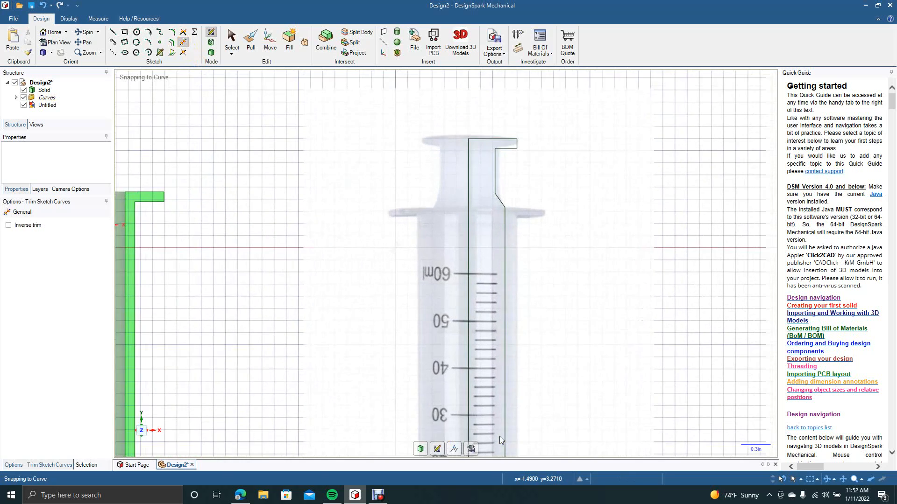
pyautogui.click(86, 43)
pyautogui.moveTo(286, 322); pyautogui.dragTo(276, 55)
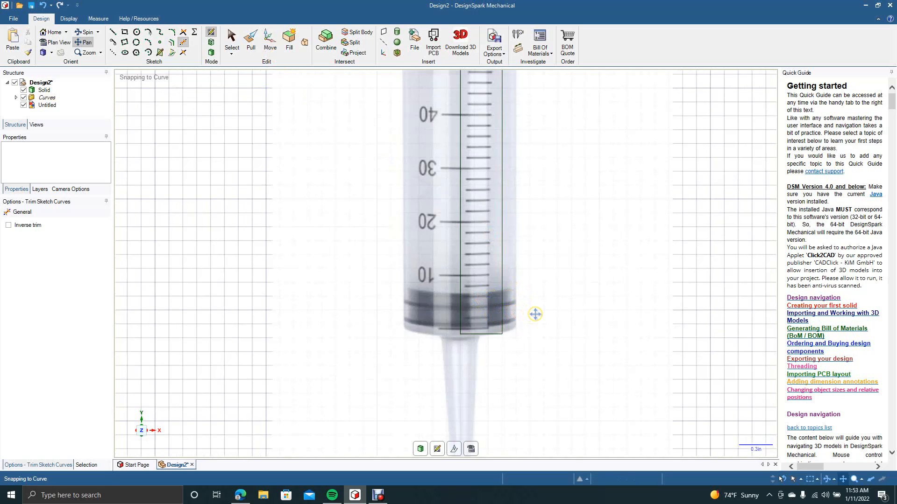
pyautogui.moveTo(257, 295); pyautogui.dragTo(500, 304)
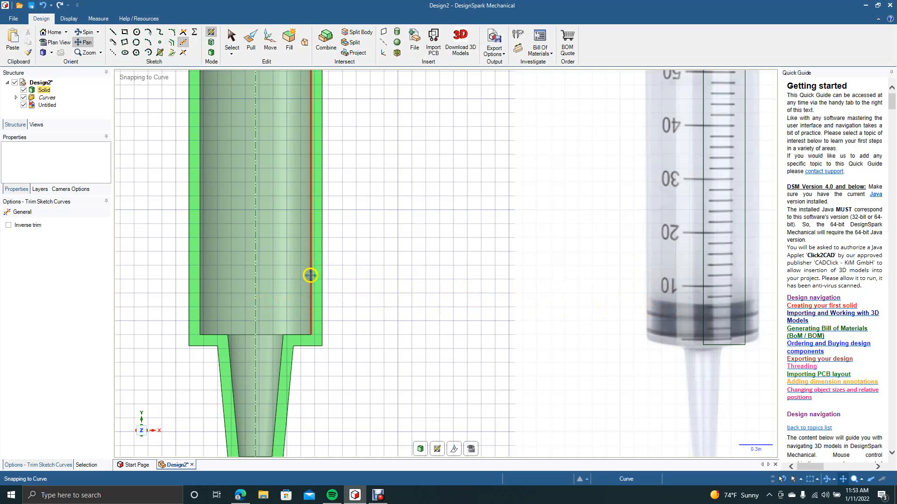
pyautogui.click(112, 31)
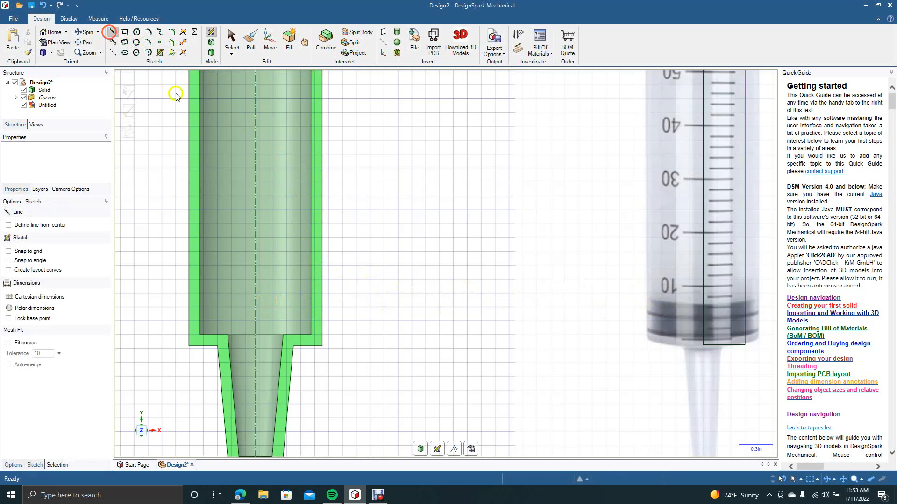
pyautogui.click(255, 297)
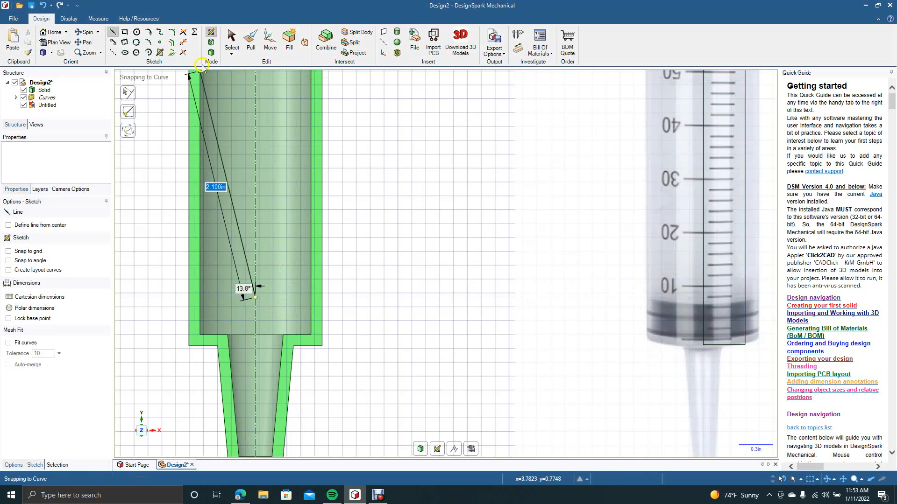
pyautogui.click(232, 40)
# Step: Draw a horizontal line about 0.5 in long from the centre line outward along the top of the plunger's dark seal
pyautogui.click(113, 31)
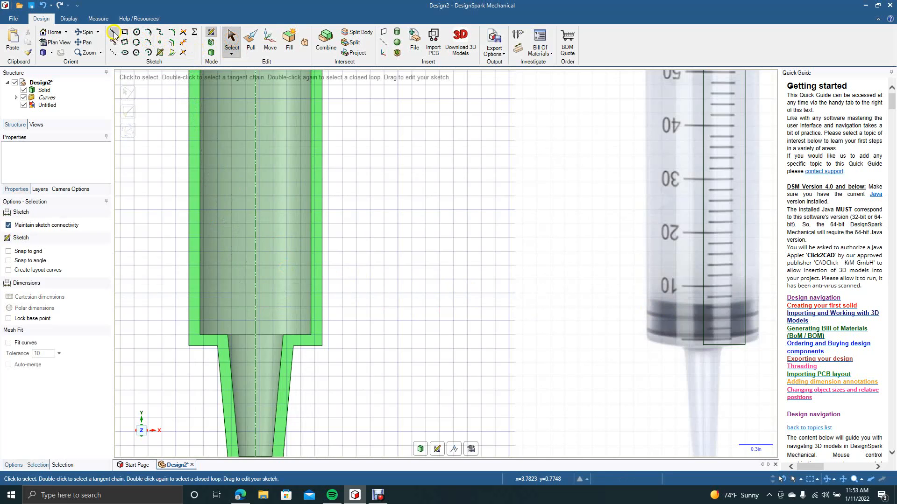
pyautogui.click(704, 306)
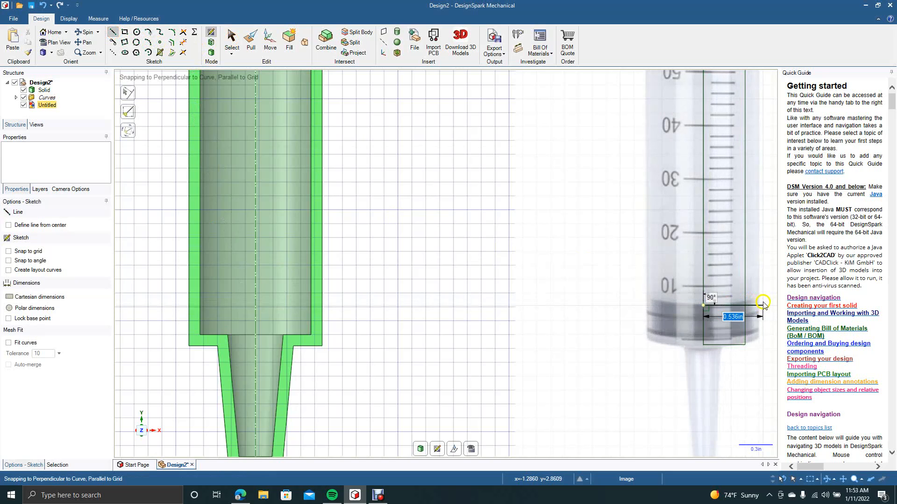
pyautogui.press('BackSpace')
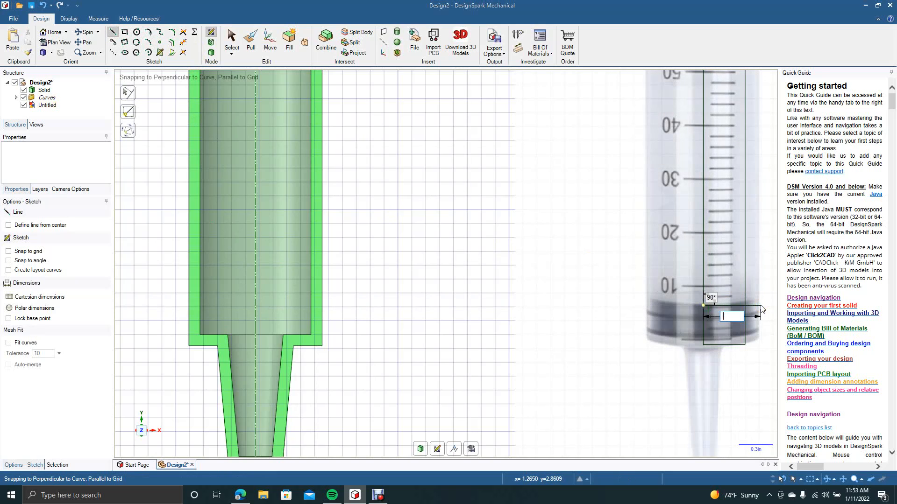
pyautogui.click(759, 307)
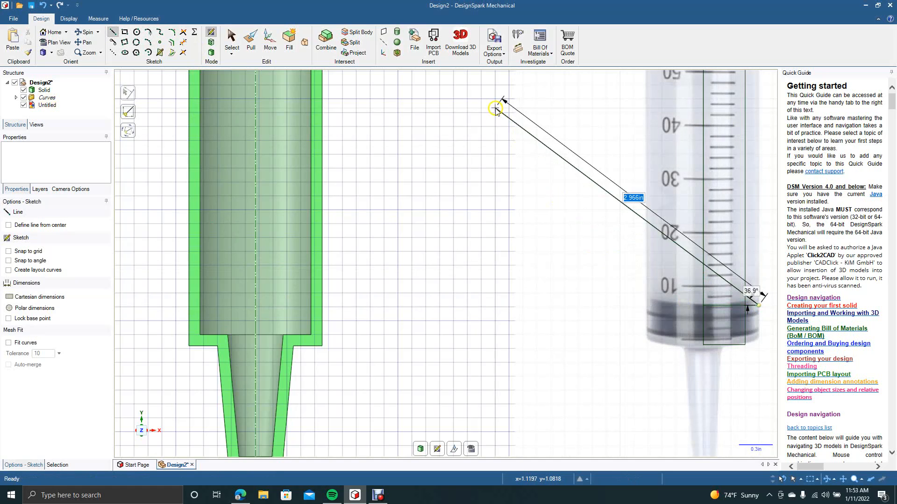
pyautogui.click(229, 38)
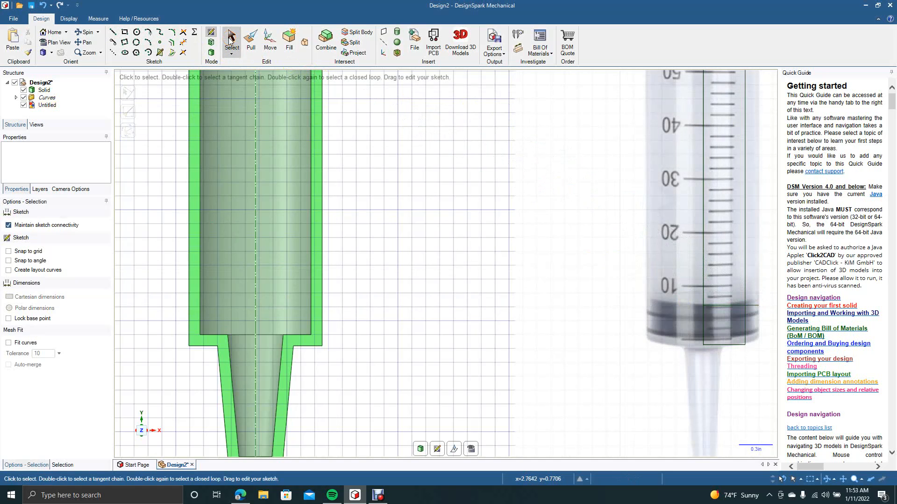
pyautogui.click(222, 182)
# Step: Try to draw a vertical line about 0.05 in long downward from the outer end of the seal's top line
pyautogui.click(84, 42)
pyautogui.moveTo(520, 278); pyautogui.dragTo(310, 296)
pyautogui.scroll(3, 310, 296)
pyautogui.press('ctrl')
pyautogui.scroll(3, 445, 263)
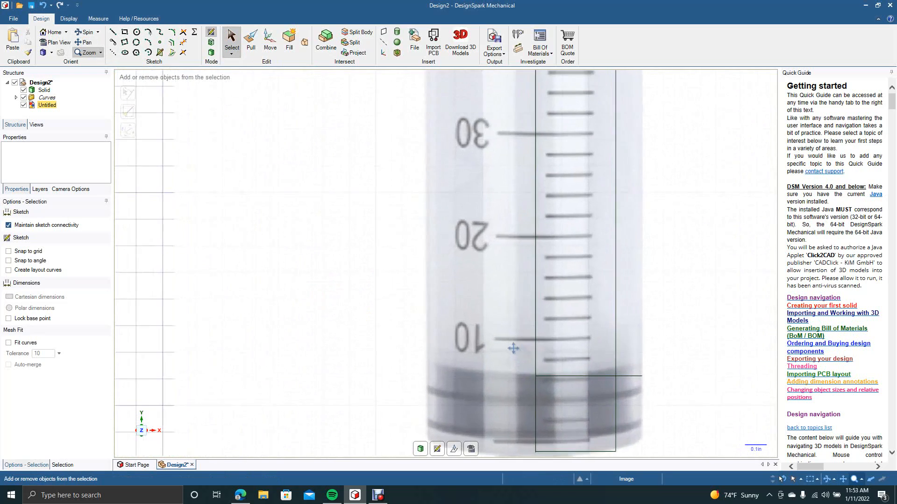
pyautogui.click(85, 42)
pyautogui.moveTo(283, 310); pyautogui.dragTo(223, 237)
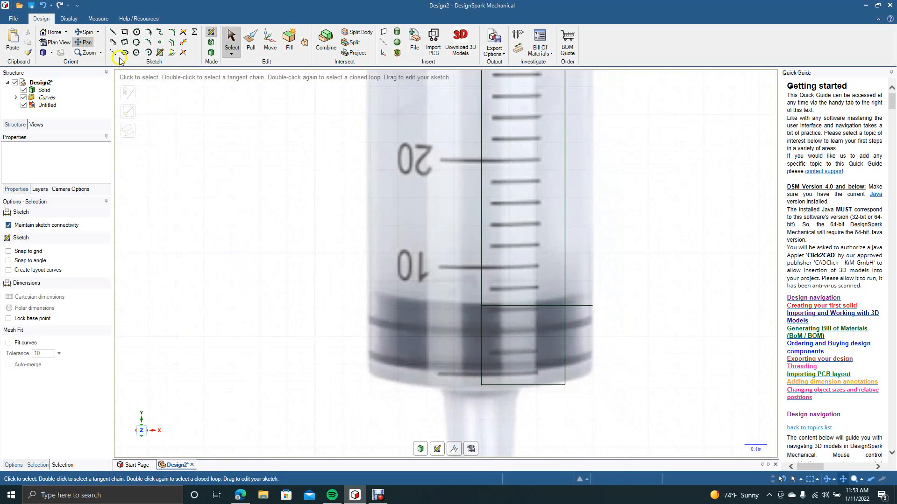
pyautogui.click(112, 32)
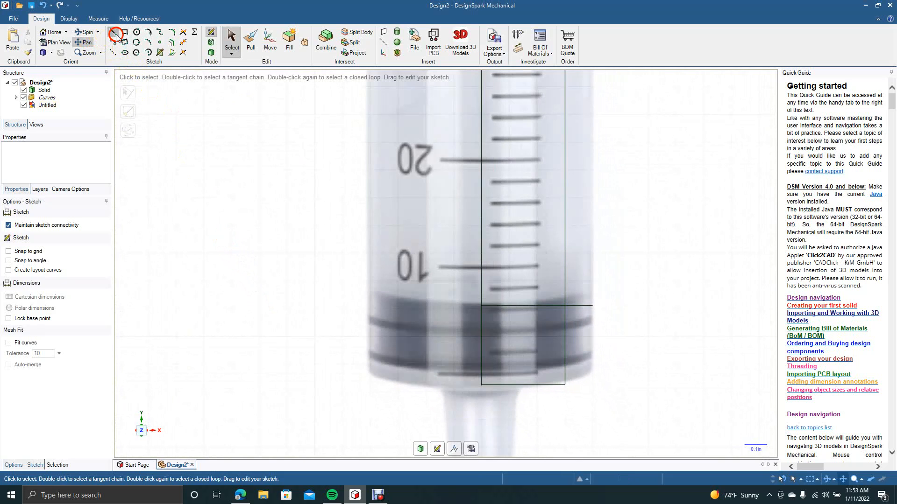
pyautogui.click(593, 307)
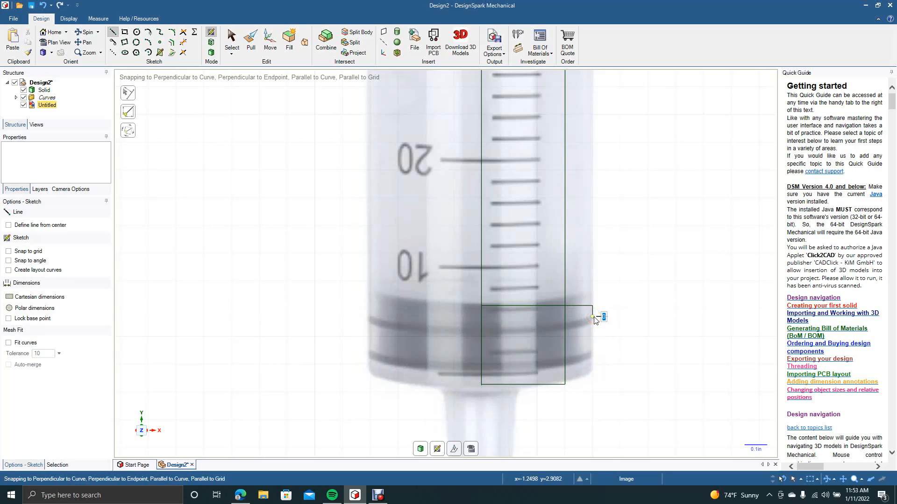
pyautogui.click(593, 317)
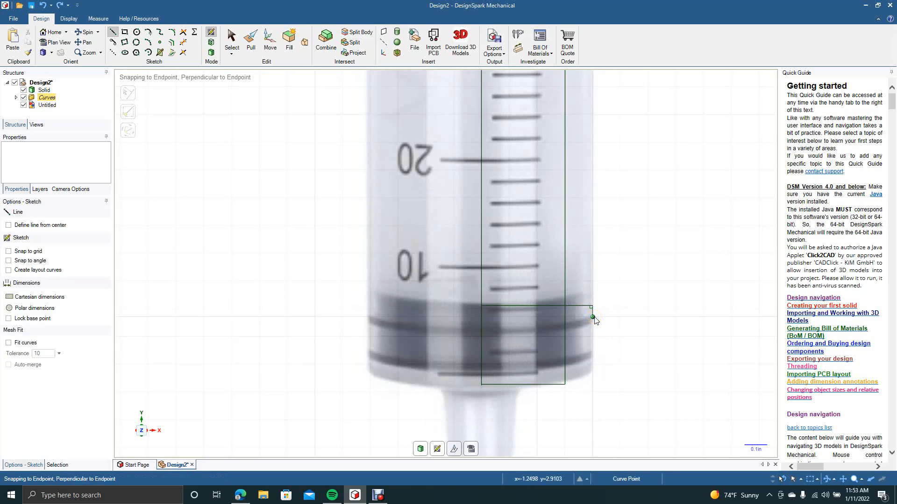
# Step: Try a 0.5 in vertical line downward from the outer end of the seal's top line and undo it
pyautogui.click(593, 307)
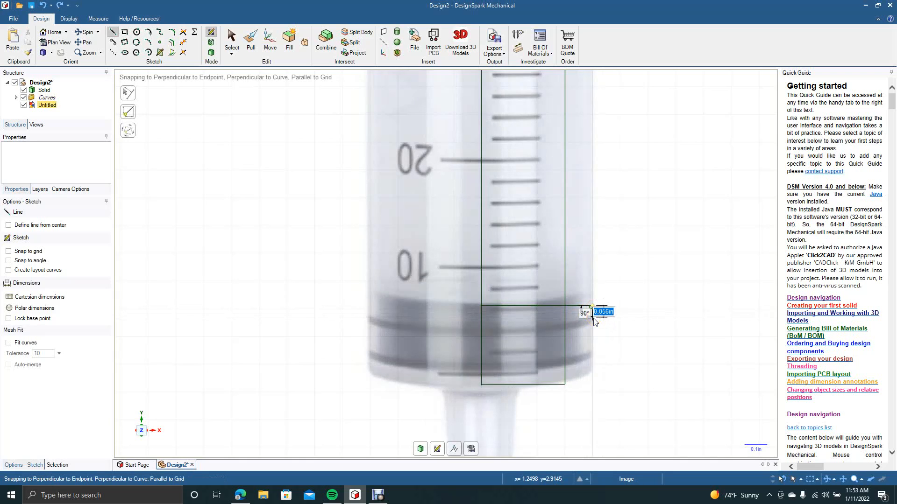
pyautogui.write('0.5')
pyautogui.click(592, 416)
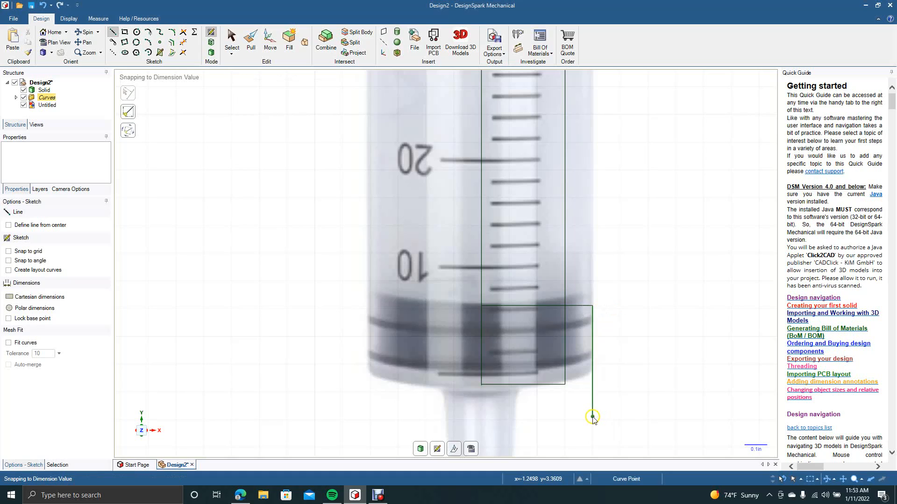
pyautogui.hotkey('ctrl', 'z')
# Step: Draw a 0.05 in vertical line downward from the outer end of the seal's top line
pyautogui.click(592, 307)
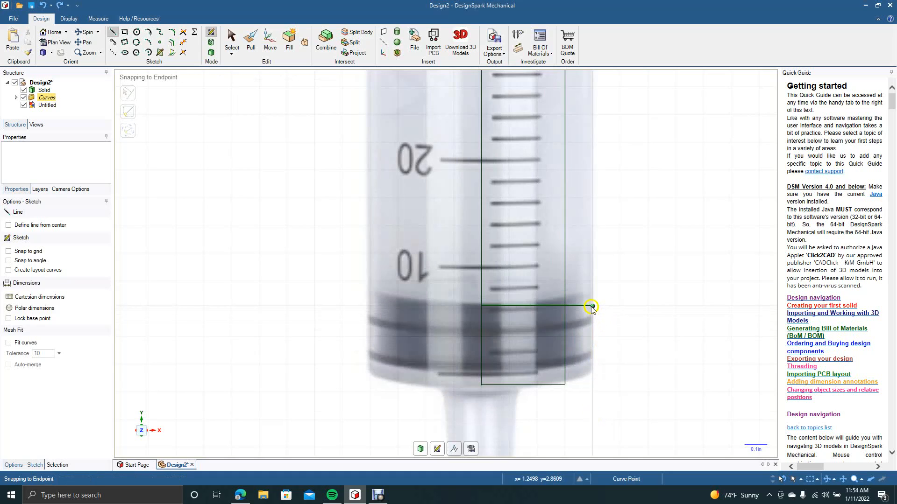
pyautogui.click(111, 32)
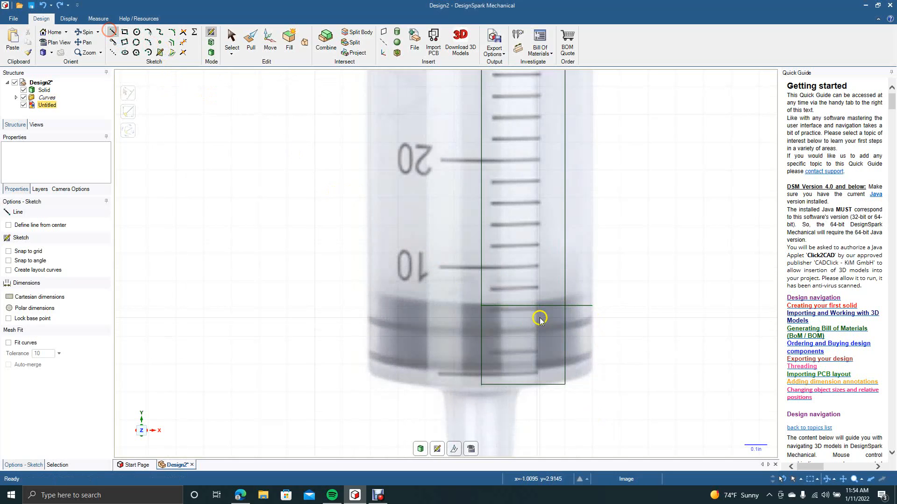
pyautogui.click(592, 307)
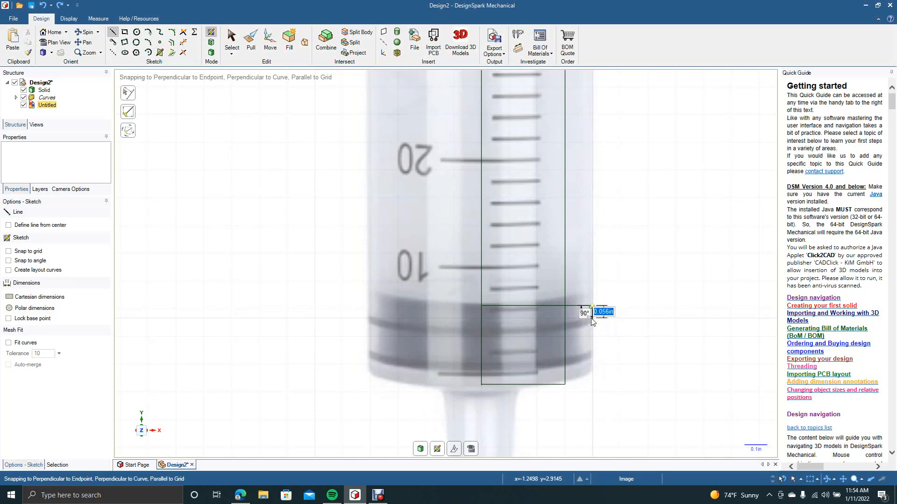
pyautogui.write('0')
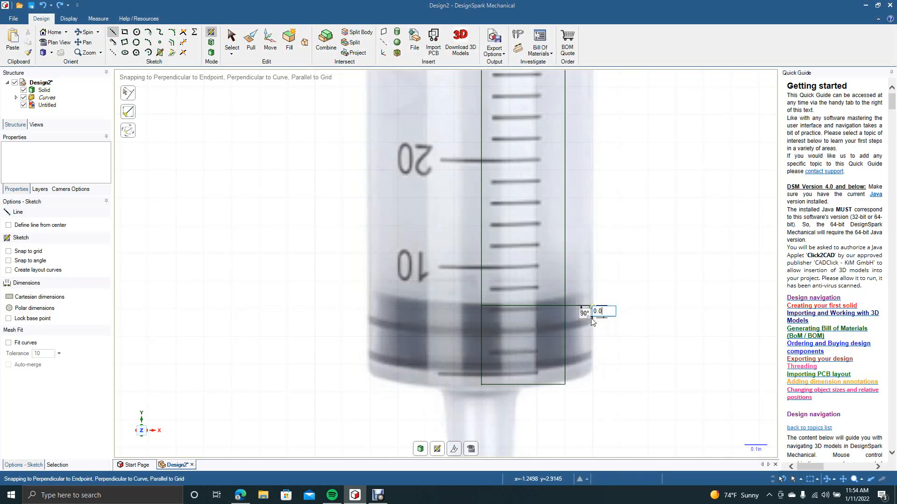
pyautogui.press('Return')
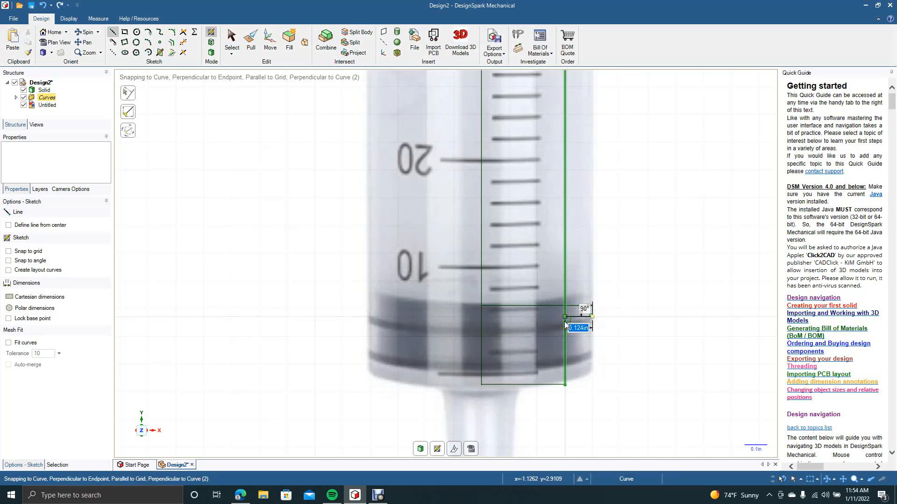
# Step: Close the seal's first rib with a horizontal line back to the stem edge and draw a 0.05 in line down that edge
pyautogui.click(564, 323)
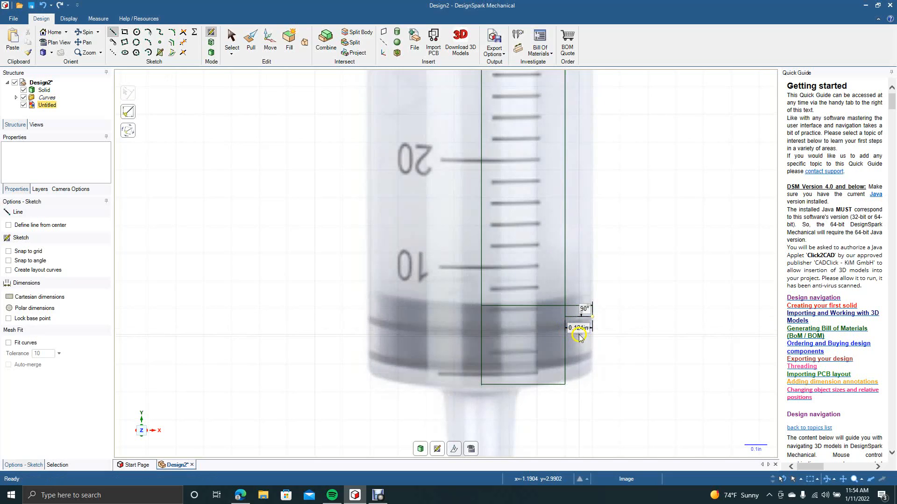
pyautogui.click(566, 316)
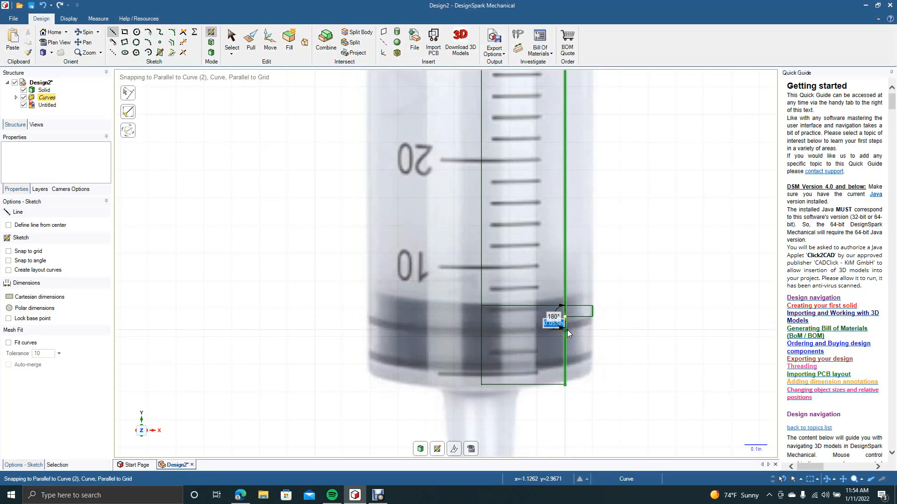
pyautogui.write('0.0')
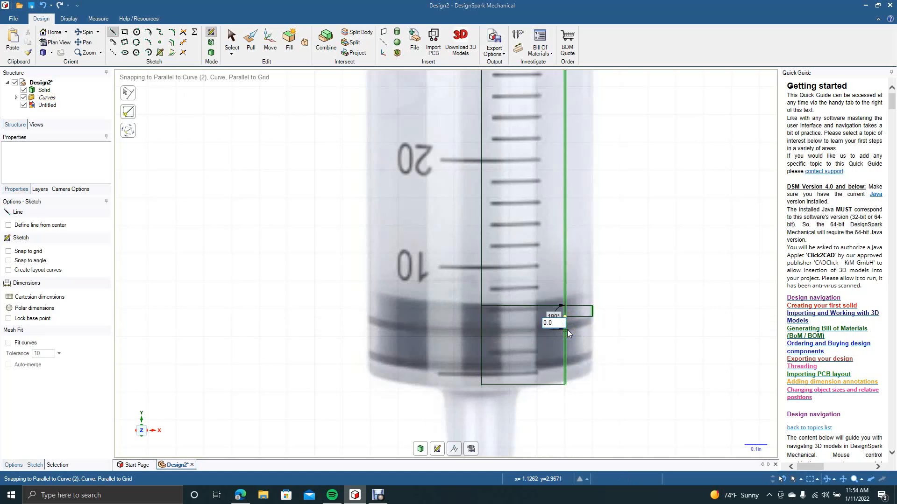
pyautogui.write('50in')
pyautogui.press('Return')
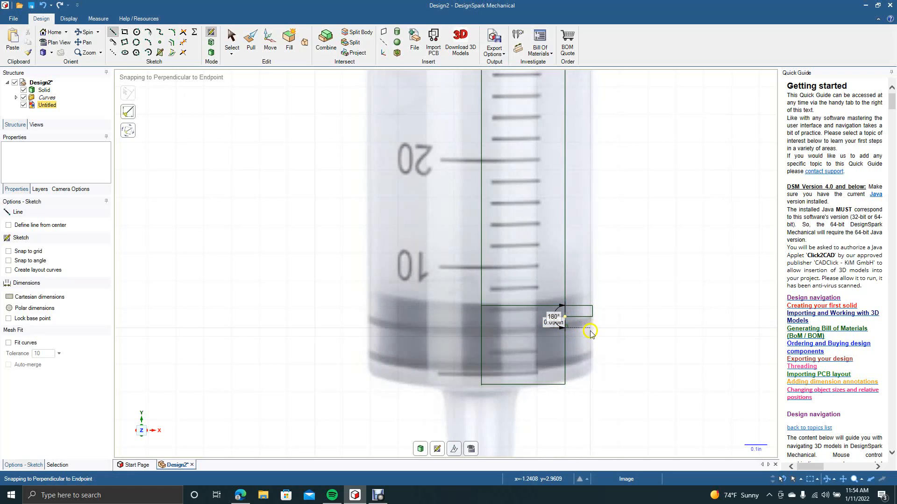
pyautogui.click(565, 328)
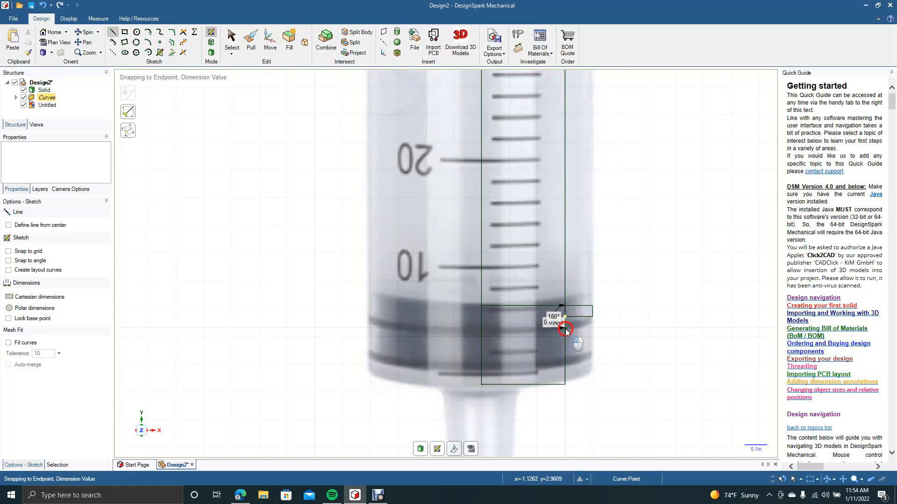
# Step: Draw a horizontal line about 0.1 in long outward from the lower end of the 0.05 in line on the stem edge
pyautogui.click(565, 329)
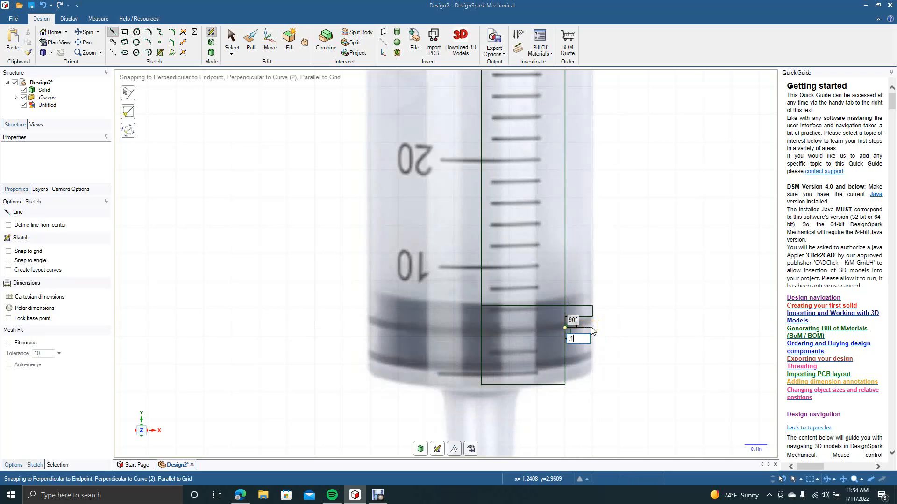
pyautogui.click(587, 328)
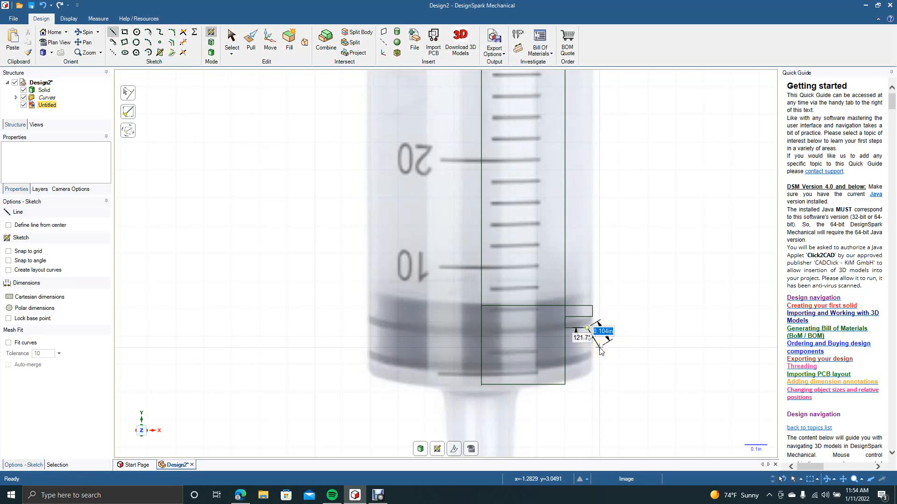
pyautogui.press('Escape')
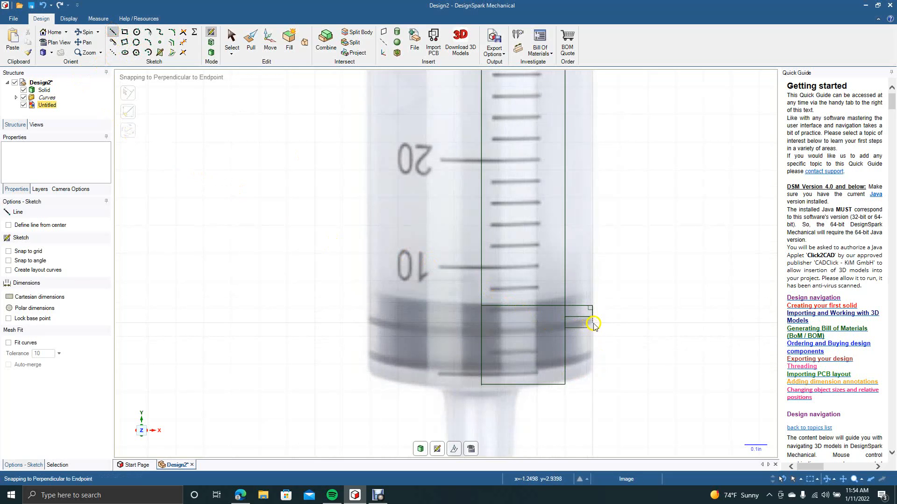
# Step: Draw a 0.4 in vertical guide line downward from the outer end of the seal's top line
pyautogui.click(593, 306)
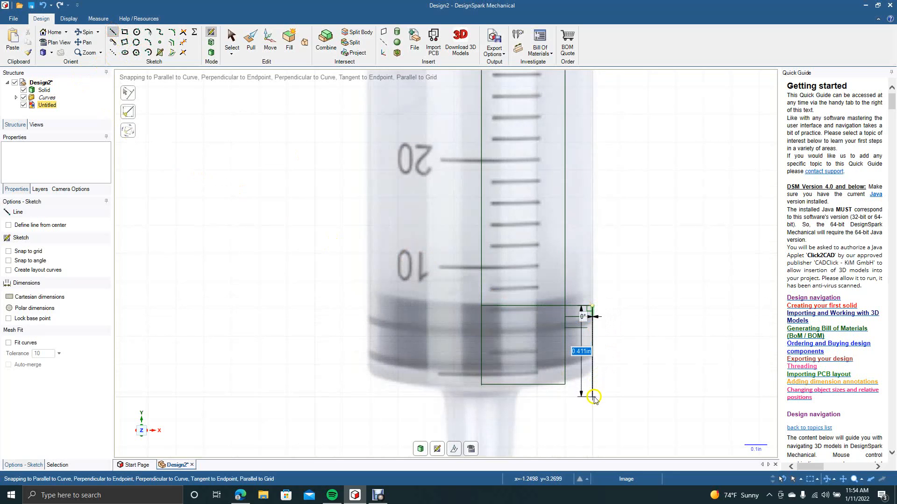
pyautogui.press('BackSpace')
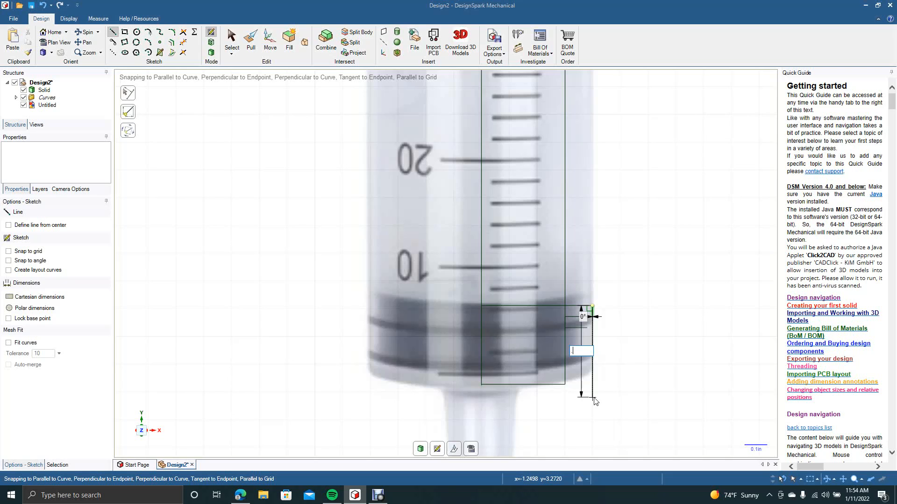
pyautogui.write('.4')
pyautogui.press('Return')
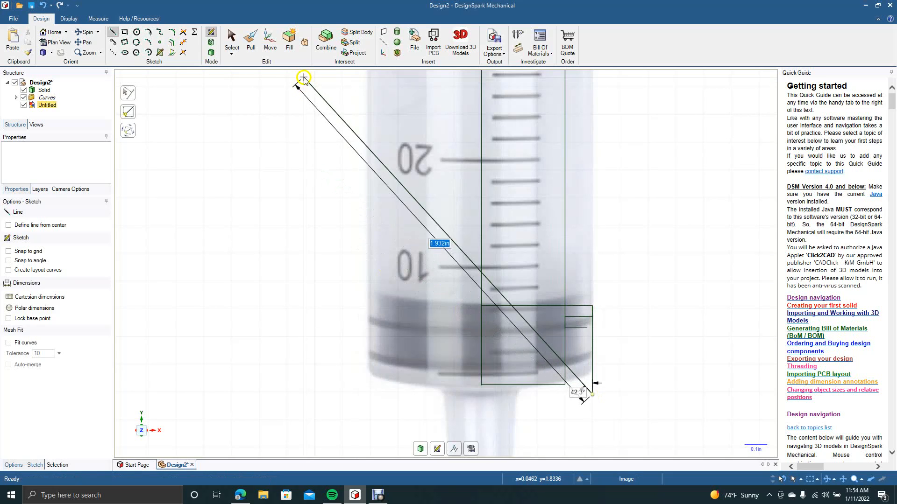
# Step: Delete the short horizontal line below the first rib that stops short of the vertical guide line
pyautogui.click(232, 40)
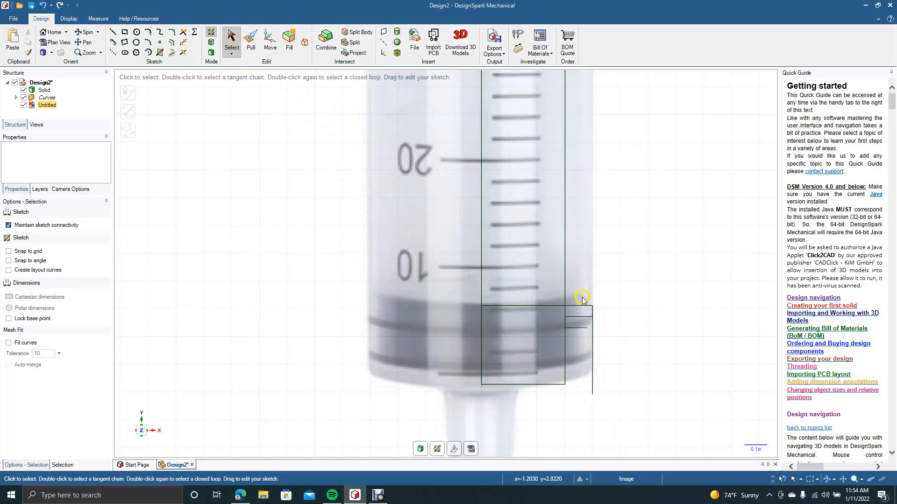
pyautogui.click(580, 328)
pyautogui.press('Delete')
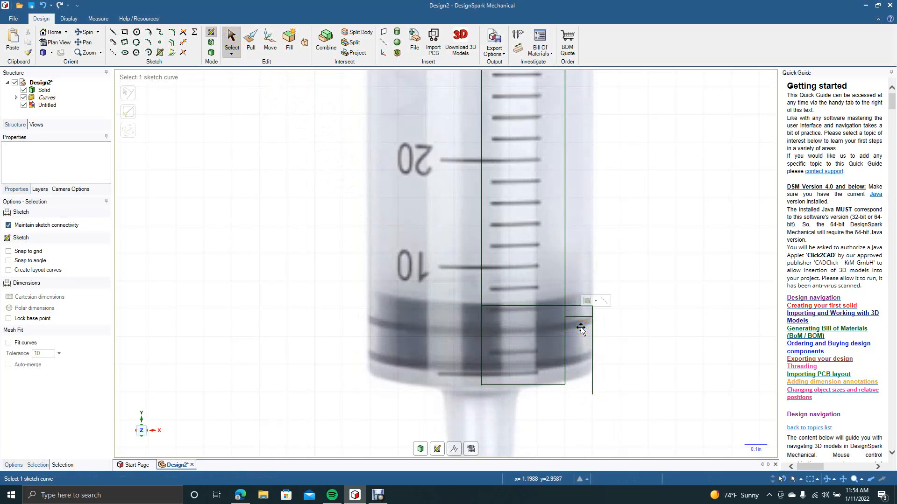
pyautogui.click(457, 295)
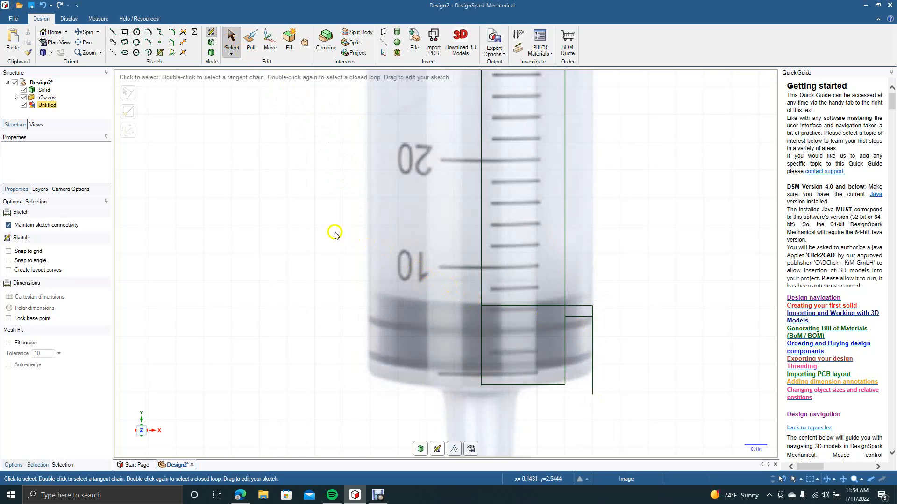
# Step: Draw a 0.124 in wide, 0.05 in high rectangle below the first rib, between the stem edge and the vertical guide line
pyautogui.click(124, 31)
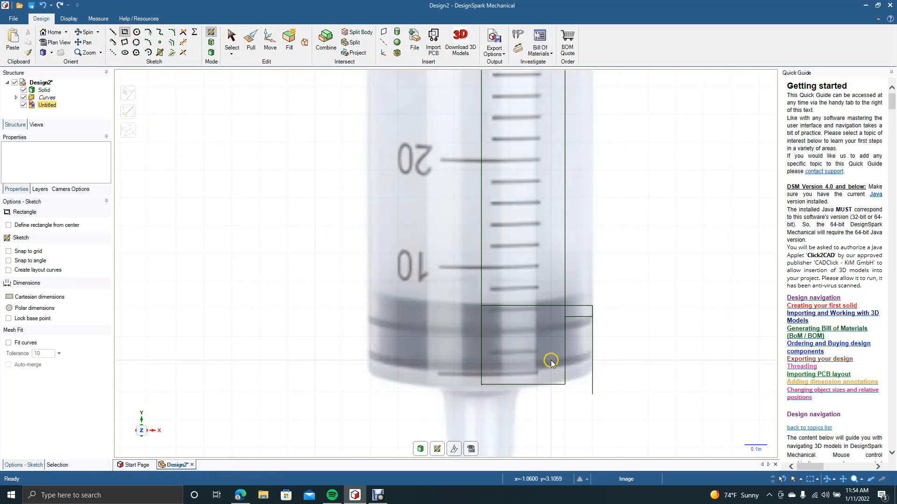
pyautogui.click(565, 328)
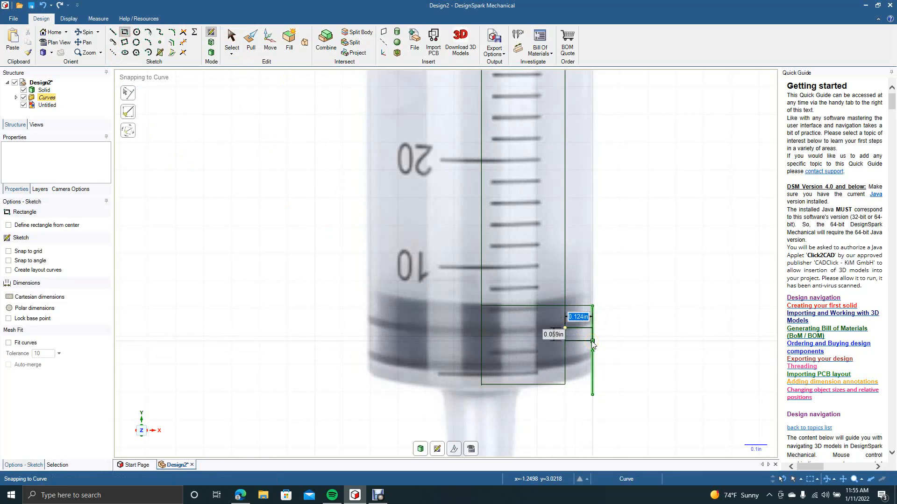
pyautogui.press('Tab')
pyautogui.write('0')
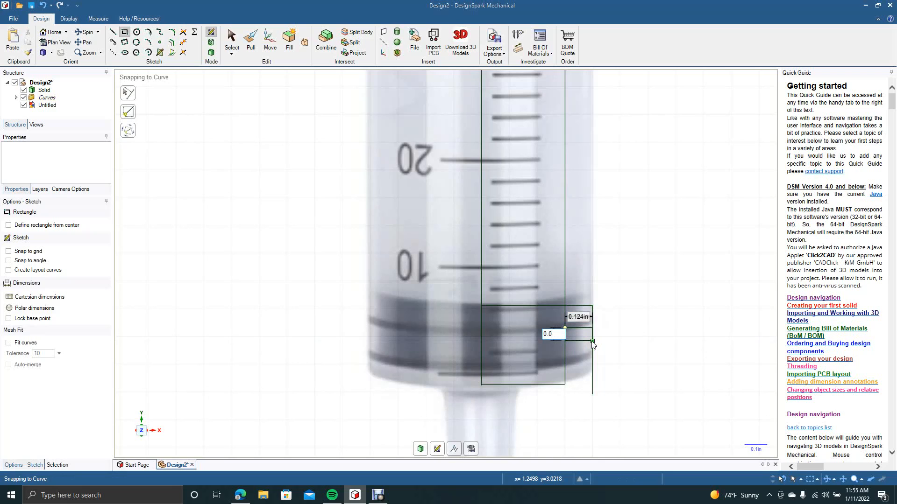
pyautogui.press('Return')
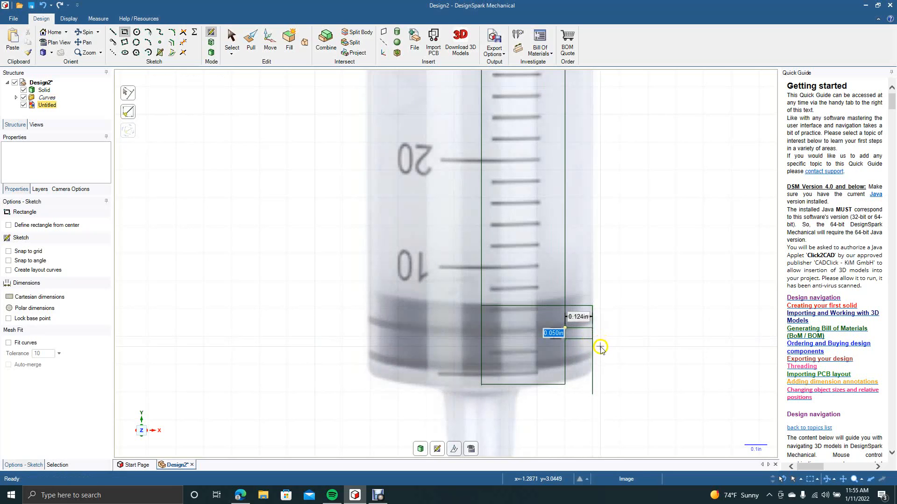
# Step: Trim the outer vertical guide line below the second rib and across the gap between the two ribs
pyautogui.click(236, 40)
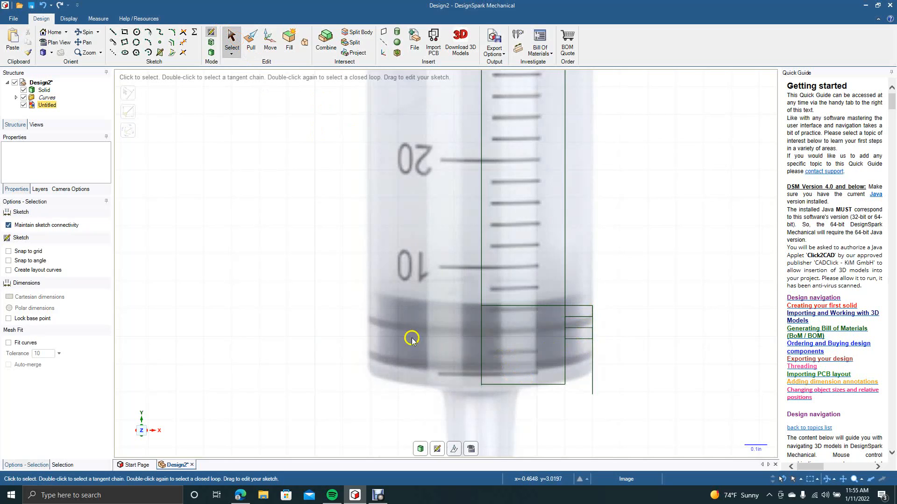
pyautogui.click(391, 322)
pyautogui.click(548, 310)
pyautogui.click(573, 308)
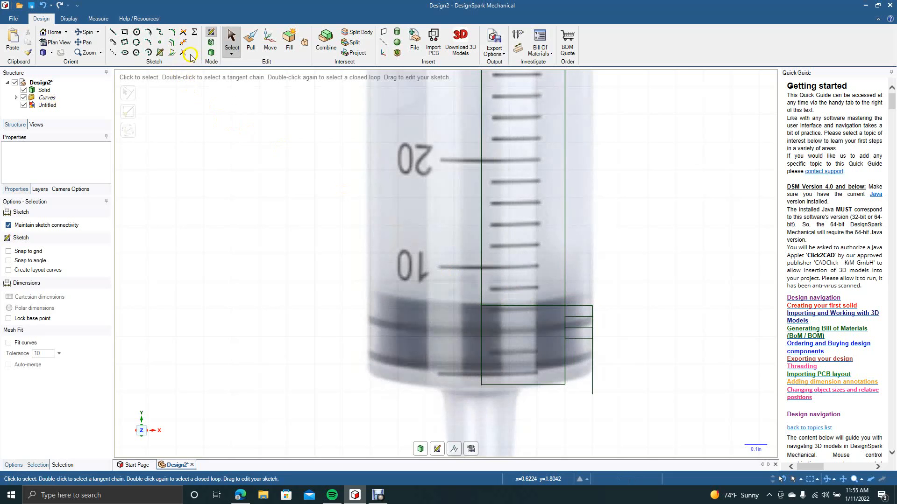
pyautogui.click(182, 42)
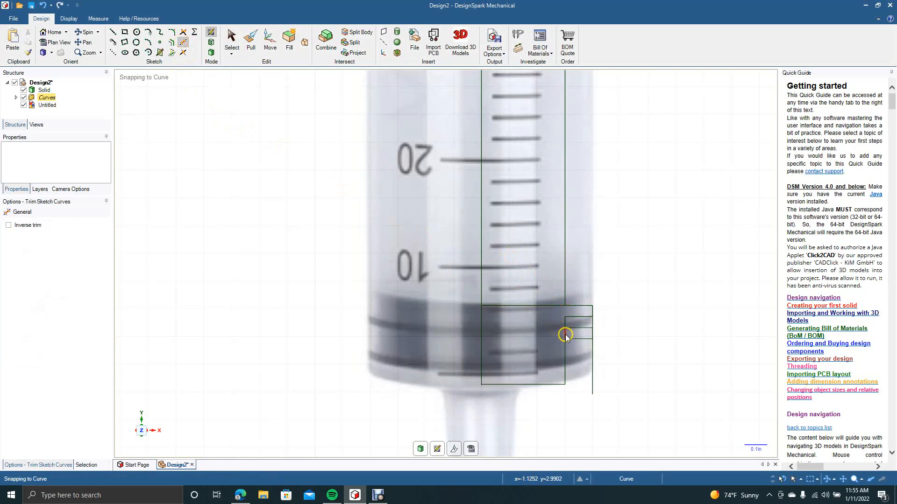
pyautogui.click(593, 363)
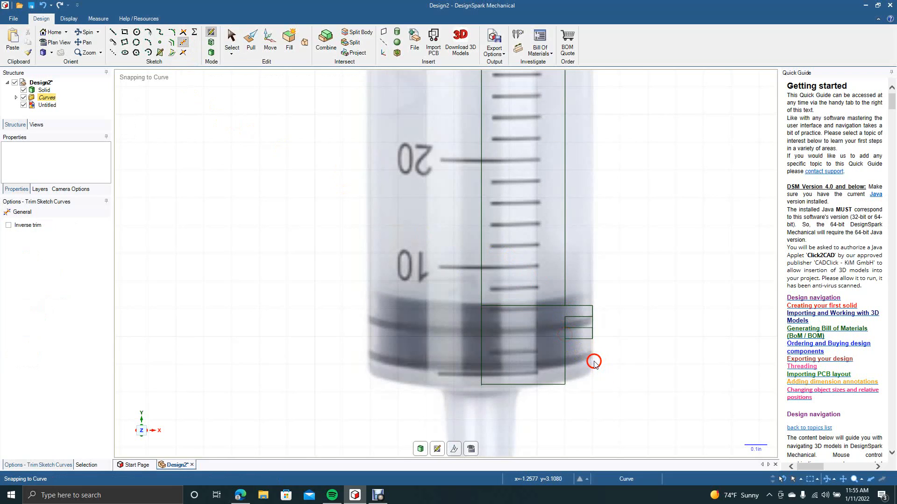
pyautogui.click(592, 323)
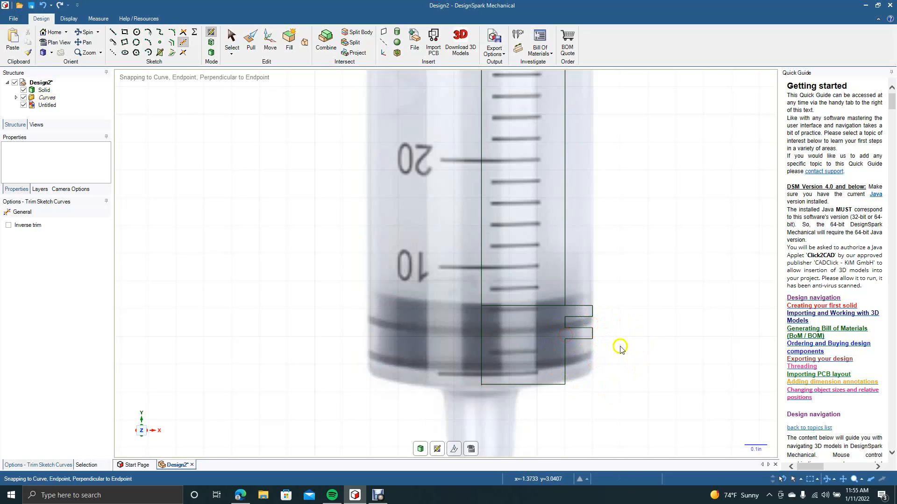
pyautogui.moveTo(615, 353); pyautogui.dragTo(568, 306)
pyautogui.hotkey('ctrl', 'z')
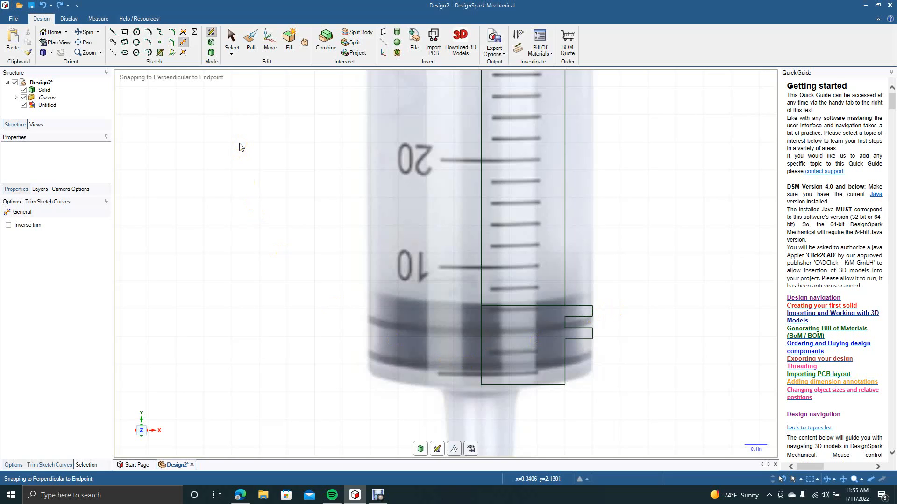
pyautogui.click(233, 41)
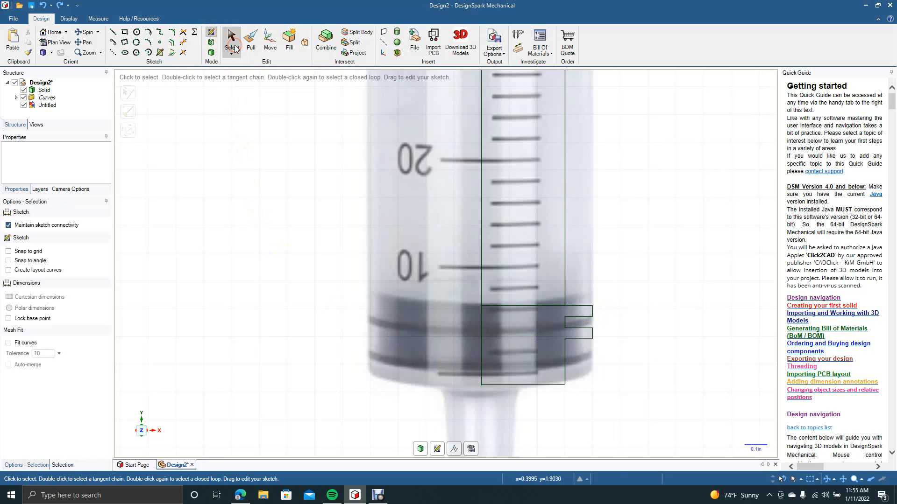
pyautogui.moveTo(617, 360); pyautogui.dragTo(601, 349)
pyautogui.hotkey('ctrl', 'z')
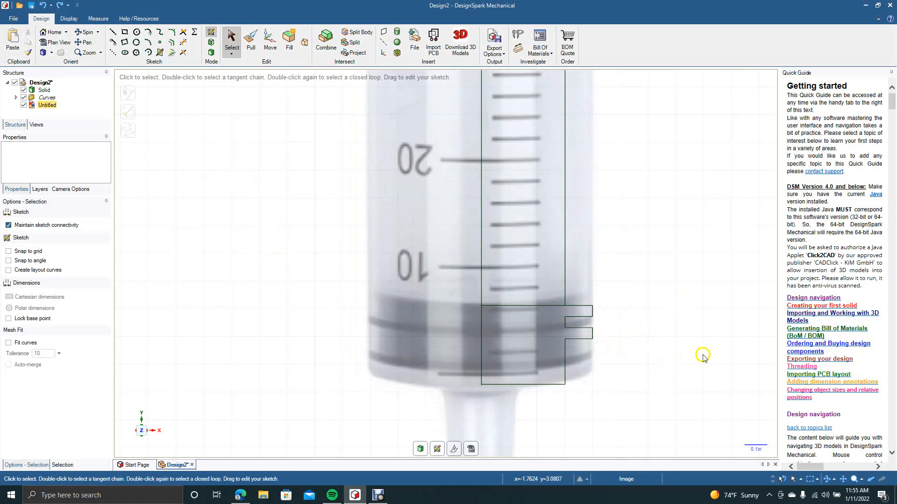
# Step: Trim the part of the seal's top line that lies between the centre line and the stem edge
pyautogui.click(576, 306)
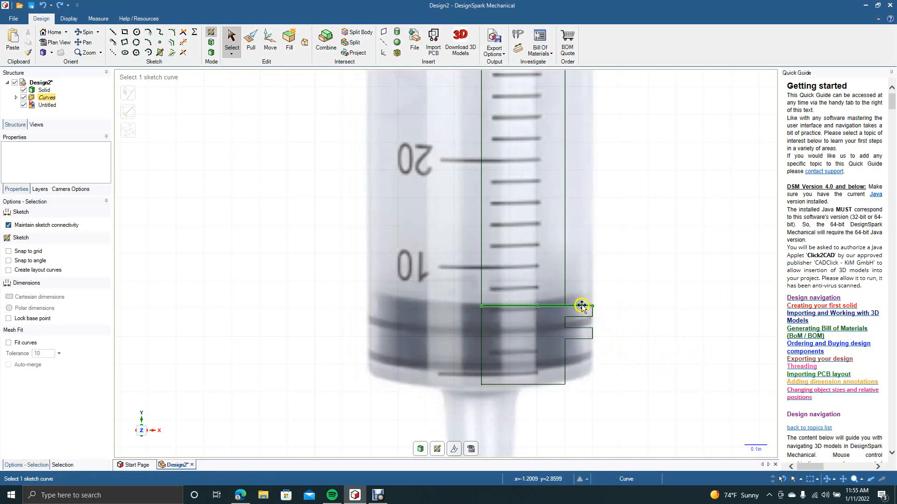
pyautogui.click(184, 42)
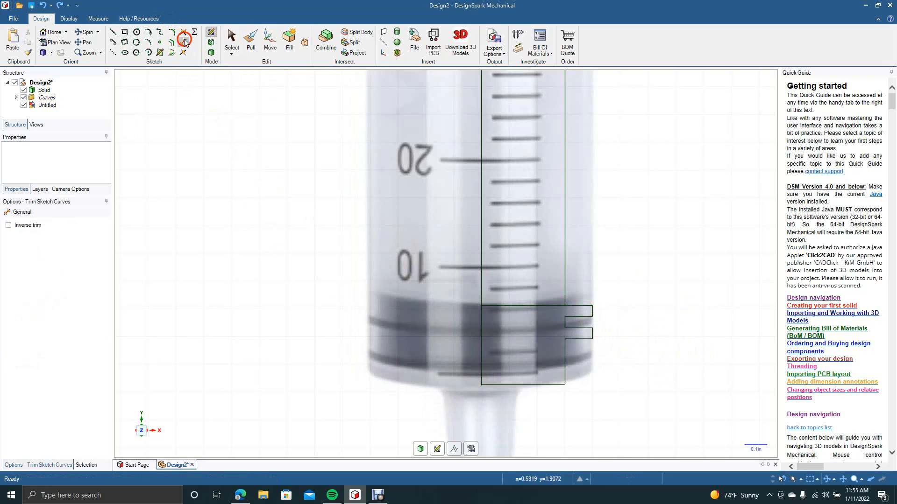
pyautogui.click(530, 306)
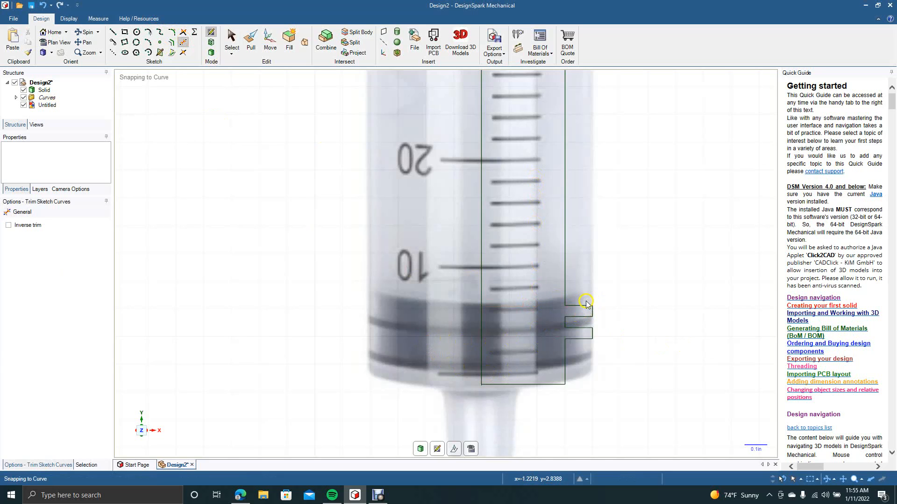
# Step: Pattern the two-rib outline, excluding the long stem edge, downward along the seal with a count of 2 and 0.2 in spacing
pyautogui.scroll(-5, 550, 322)
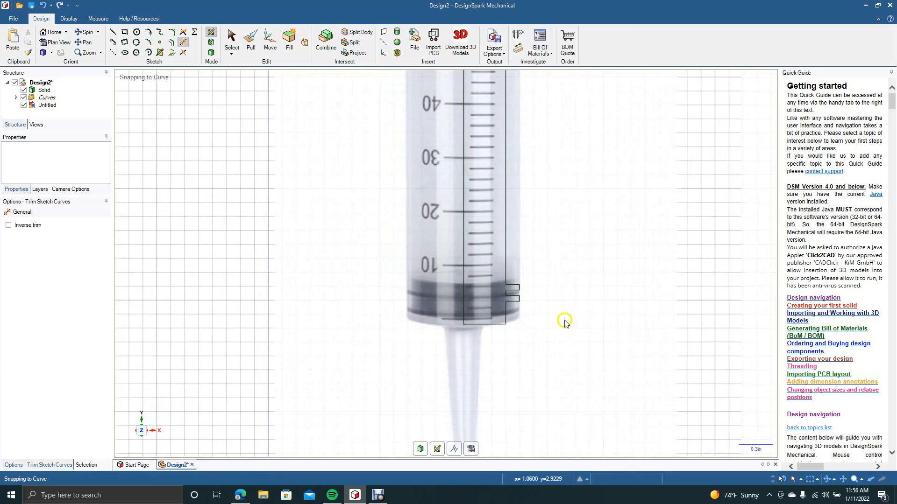
pyautogui.moveTo(715, 325)
pyautogui.mouseDown()
pyautogui.moveTo(534, 275)
pyautogui.moveTo(506, 278)
pyautogui.moveTo(525, 279)
pyautogui.mouseUp()
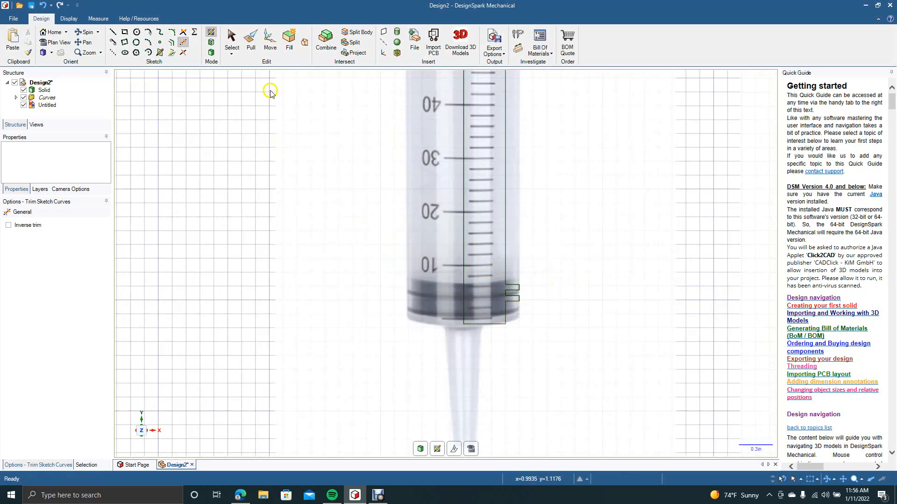
pyautogui.click(231, 44)
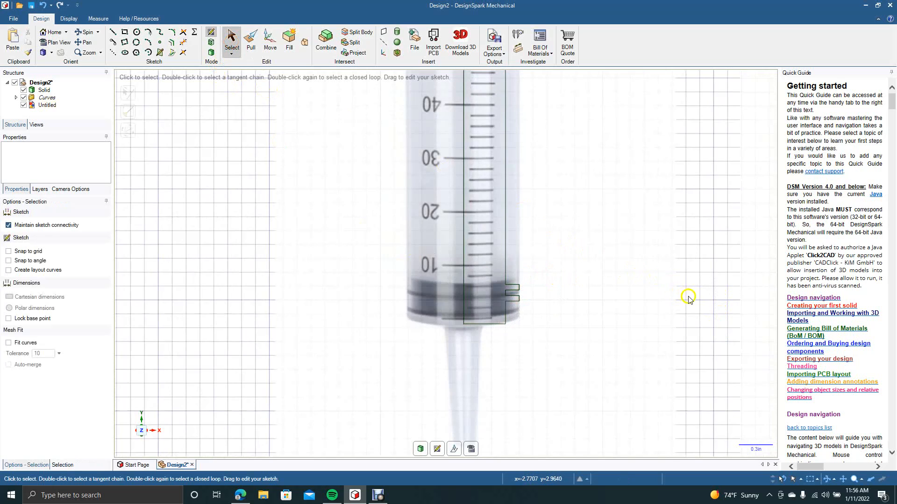
pyautogui.moveTo(697, 304); pyautogui.dragTo(508, 276)
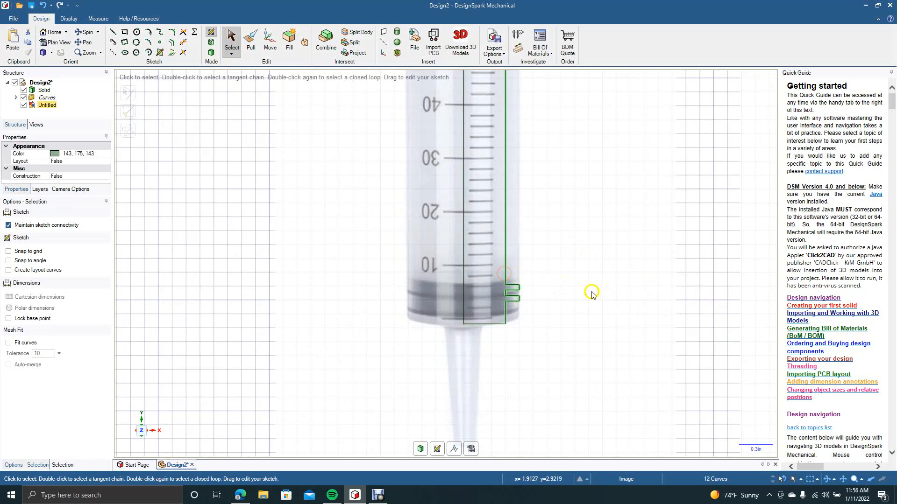
pyautogui.keyDown('ctrl'); pyautogui.click(506, 251); pyautogui.keyUp('ctrl')
pyautogui.keyDown('ctrl'); pyautogui.click(506, 251); pyautogui.keyUp('ctrl')
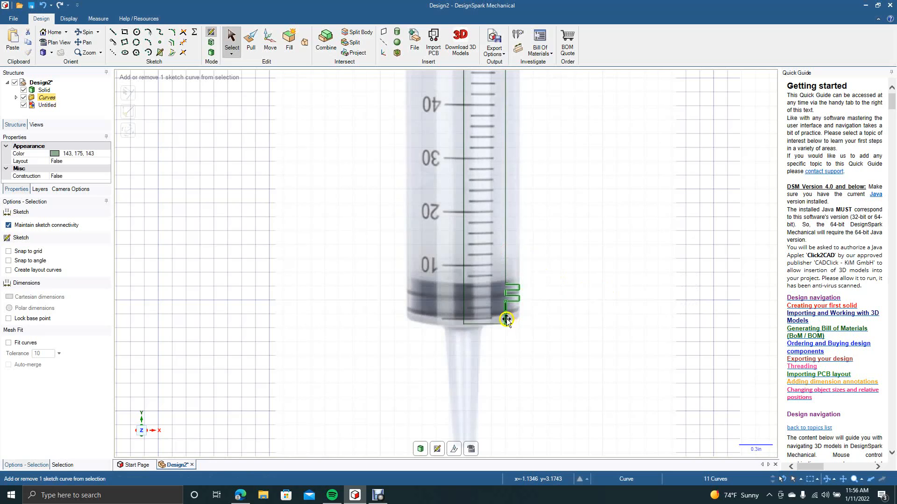
pyautogui.scroll(3, 574, 310)
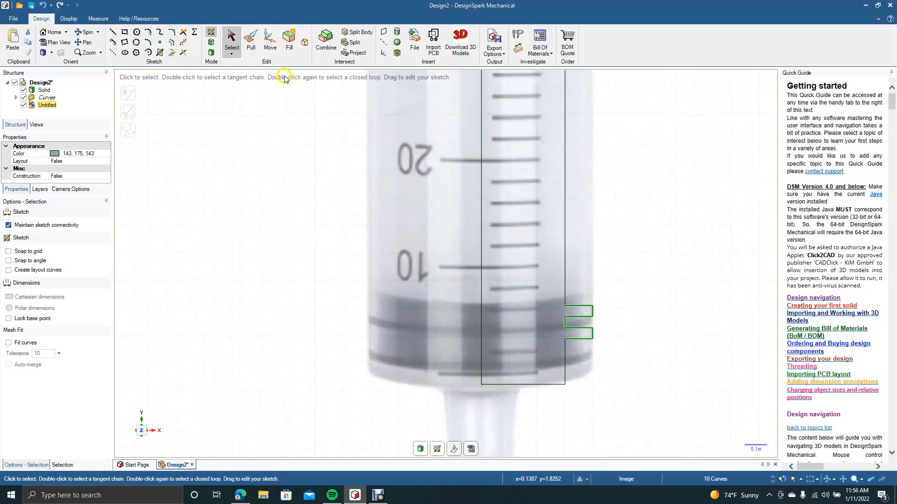
pyautogui.click(270, 41)
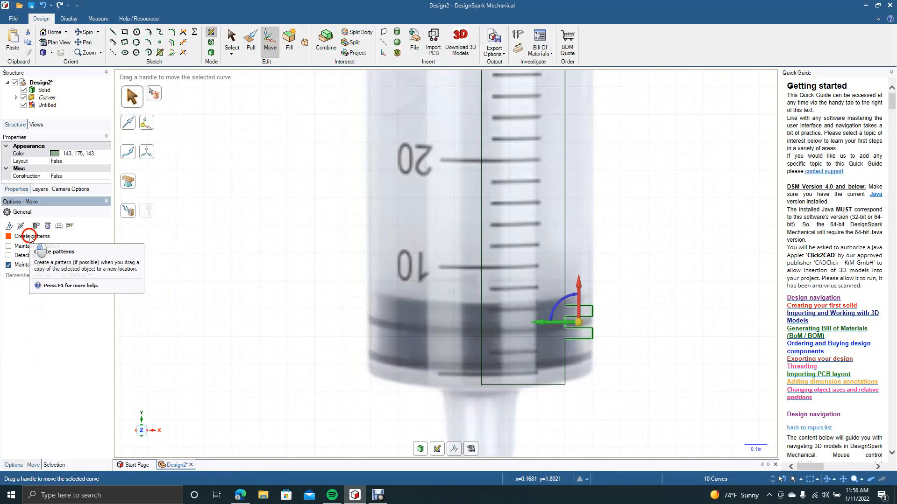
pyautogui.click(9, 236)
pyautogui.moveTo(578, 286); pyautogui.dragTo(579, 330)
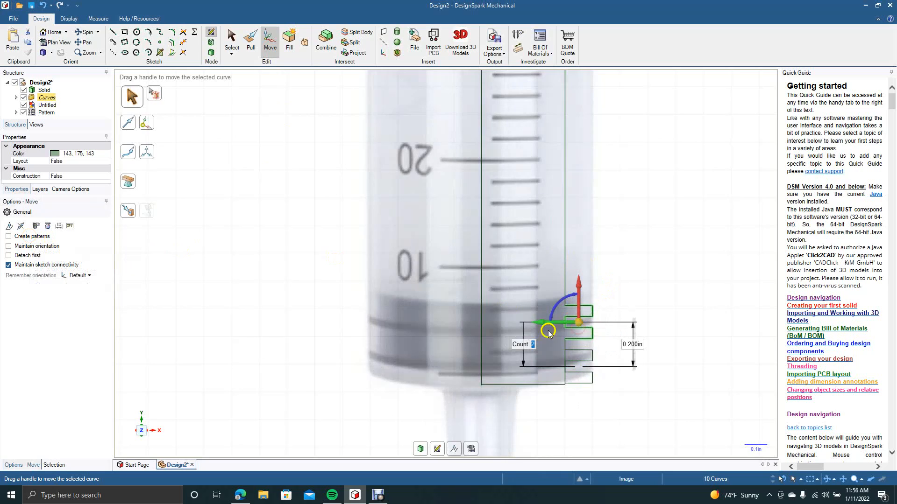
pyautogui.click(233, 47)
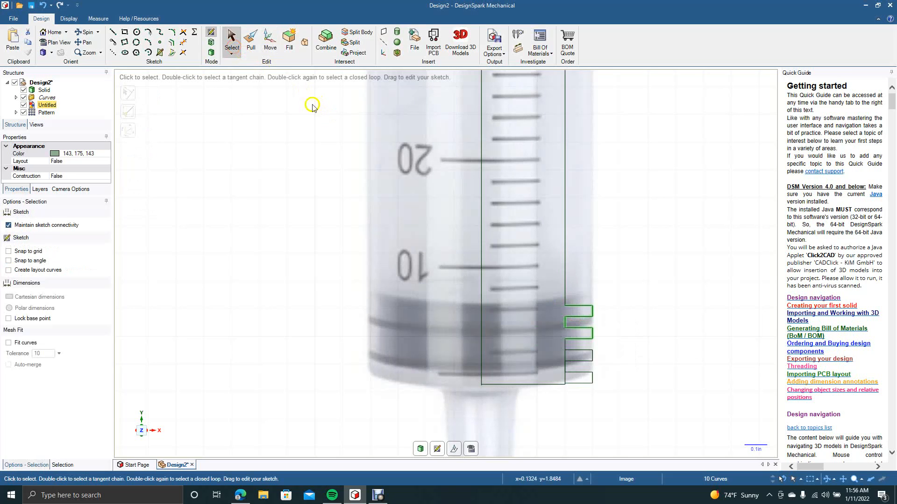
# Step: Trim the stem edge behind the copied ribs, the seal's bottom line and the lowest rib's bottom edge
pyautogui.click(184, 42)
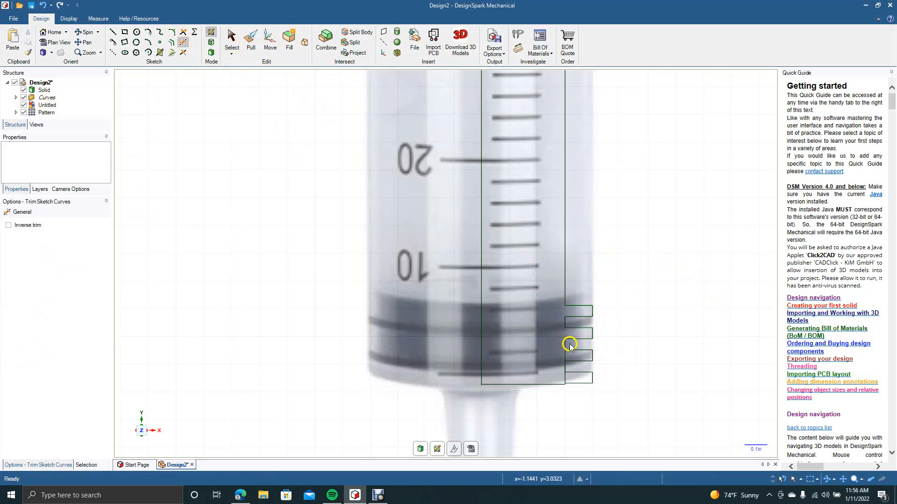
pyautogui.click(565, 383)
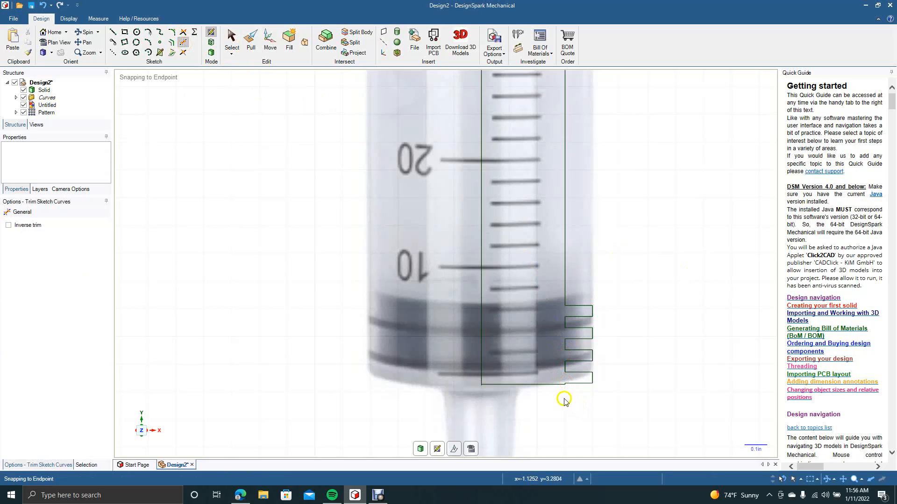
pyautogui.click(551, 384)
pyautogui.click(578, 384)
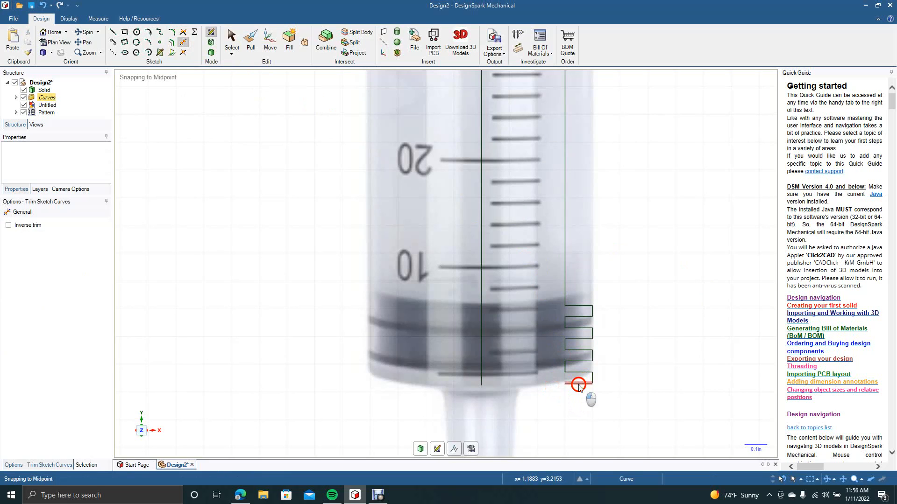
pyautogui.click(566, 384)
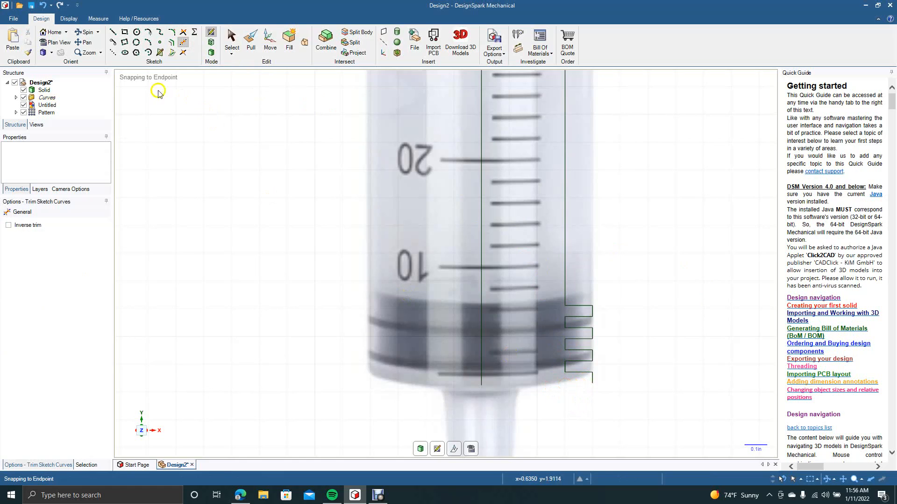
# Step: Draw a horizontal line from the centre line's lower end to a point beyond the lowest rib's outer edge
pyautogui.click(112, 33)
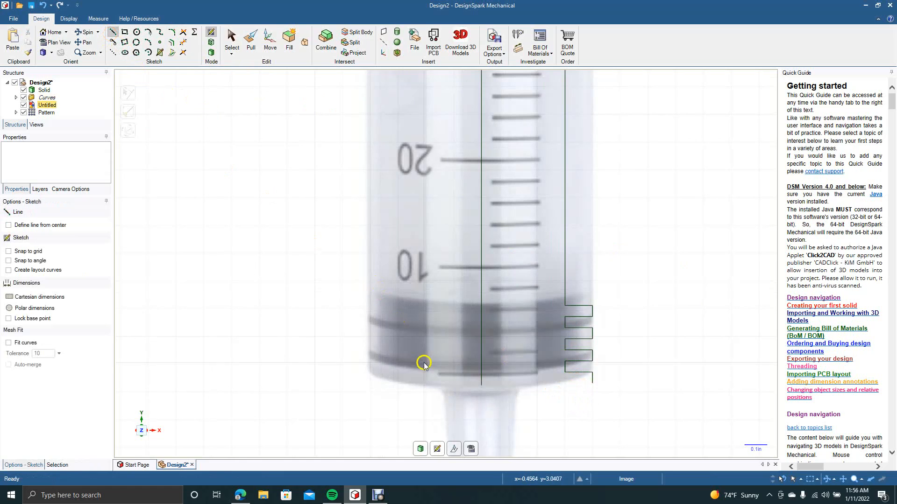
pyautogui.click(483, 387)
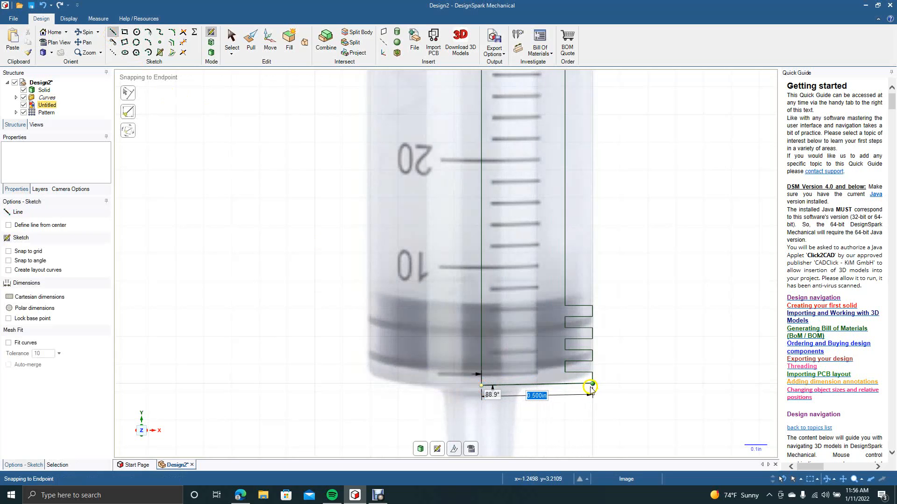
pyautogui.click(621, 386)
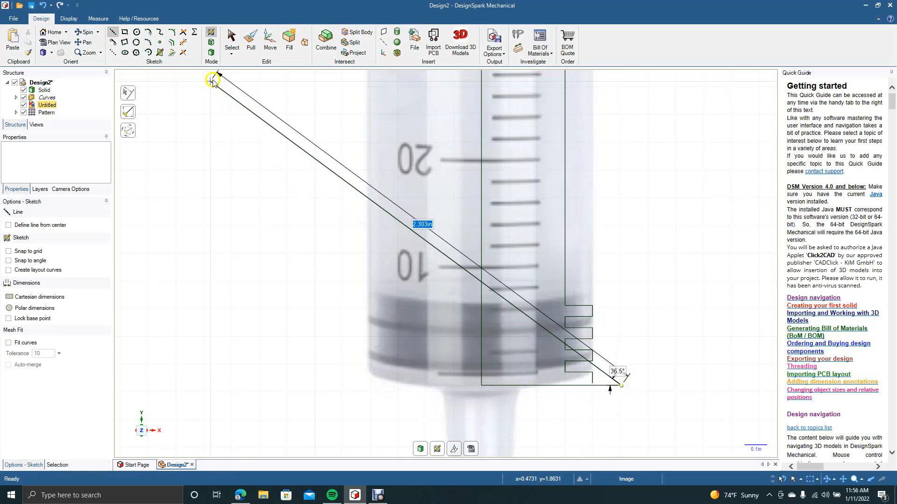
pyautogui.click(230, 46)
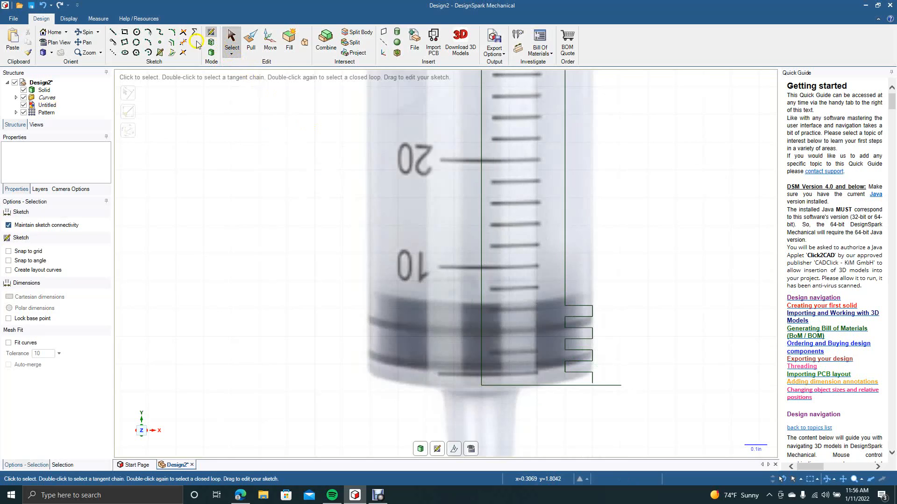
# Step: Join the new horizontal line and the lowest rib's outer edge into a corner, removing the overhang
pyautogui.click(183, 33)
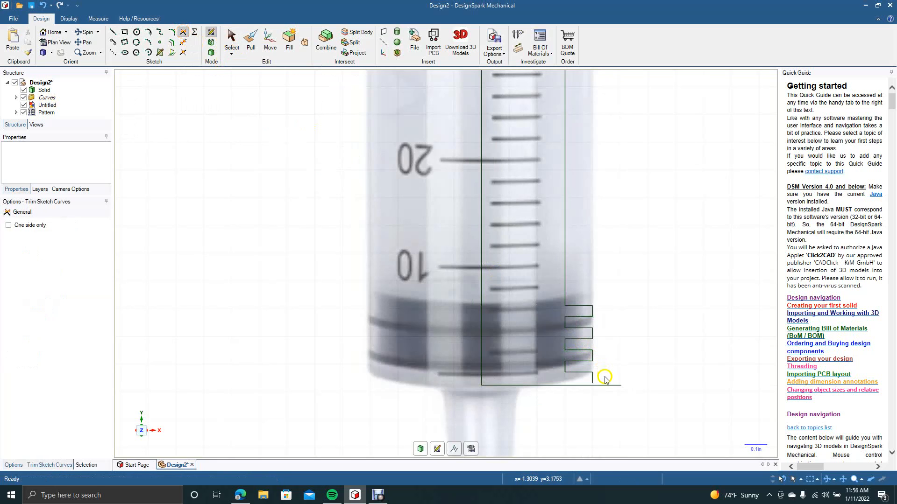
pyautogui.click(589, 384)
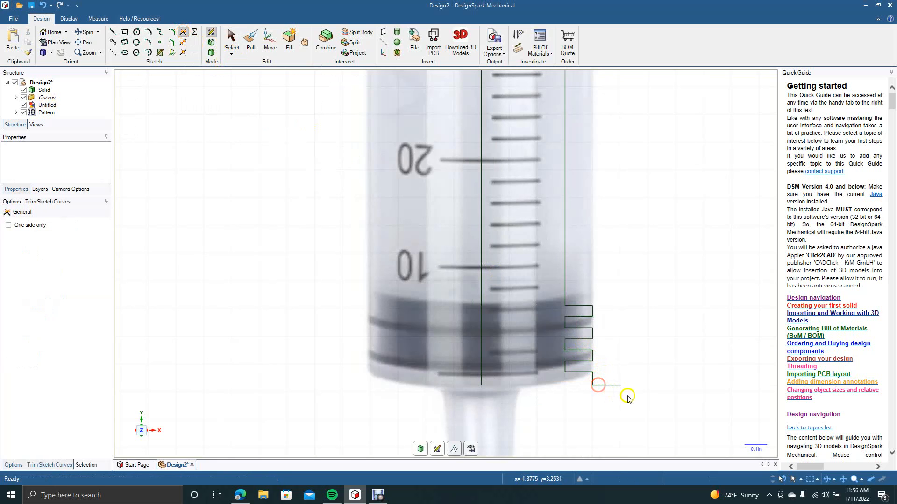
pyautogui.hotkey('ctrl', 'z')
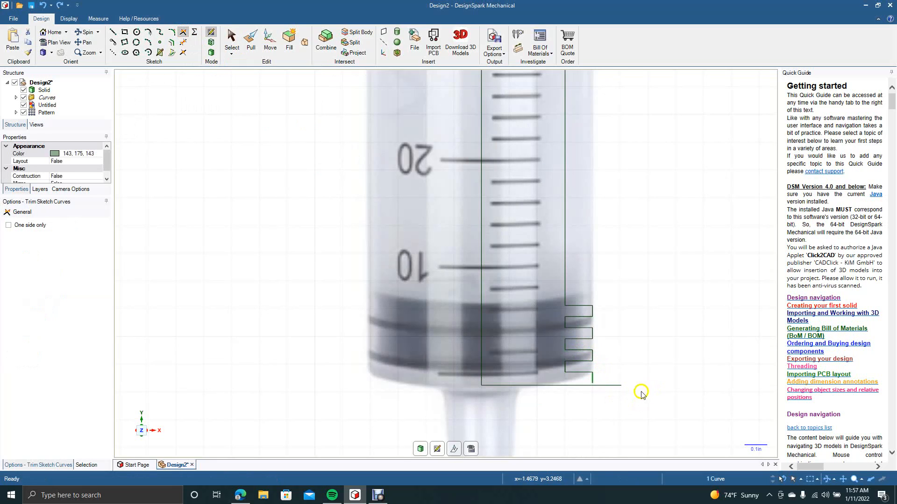
pyautogui.click(643, 394)
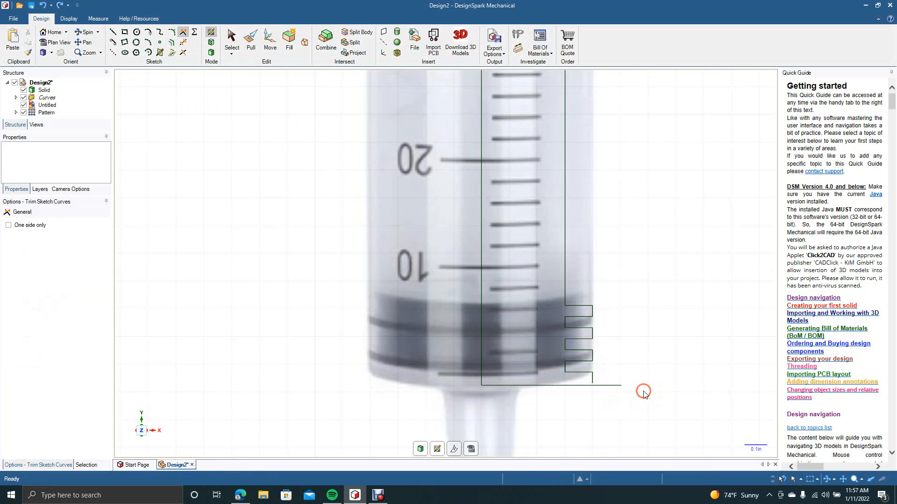
pyautogui.click(575, 386)
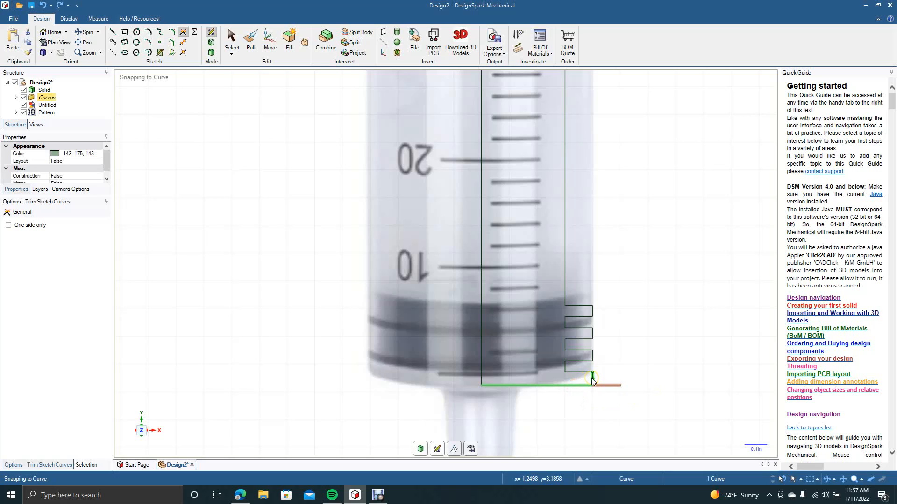
pyautogui.click(592, 381)
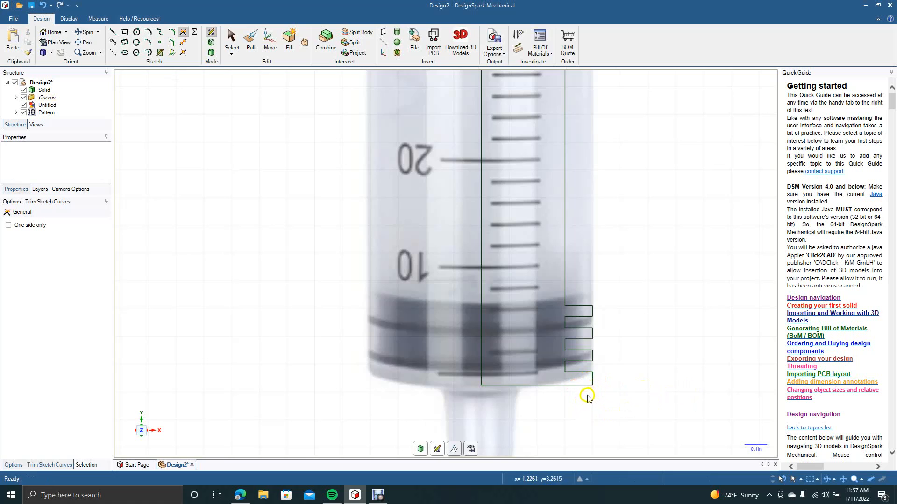
# Step: Draw a slanted line about 0.084 in long down and inward from that corner, continued by a horizontal line about 0.555 in long across the centre line
pyautogui.click(113, 32)
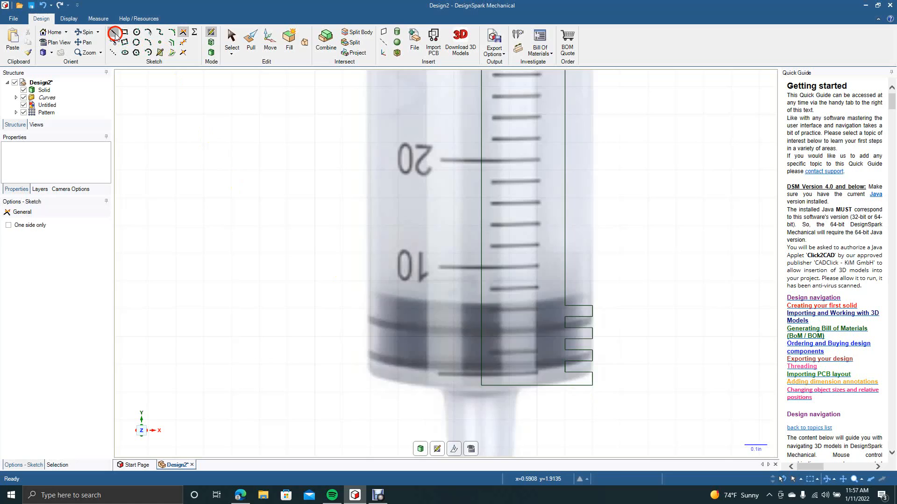
pyautogui.click(593, 385)
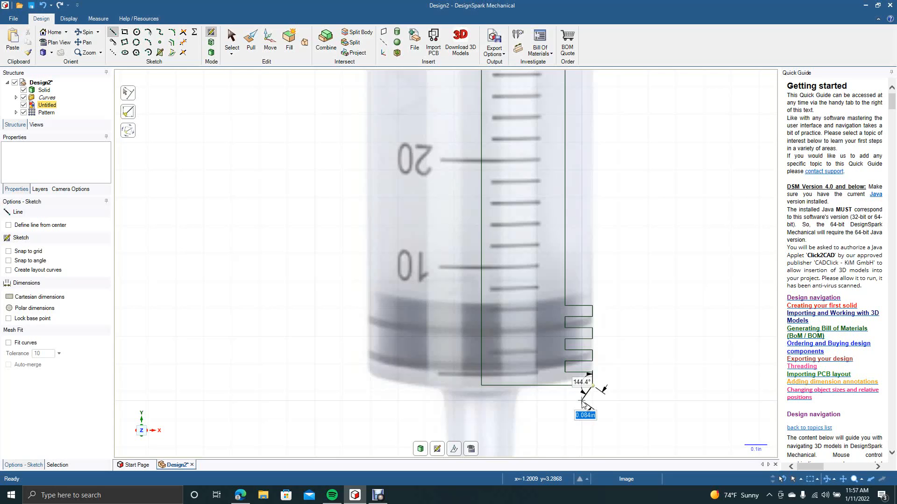
pyautogui.click(582, 401)
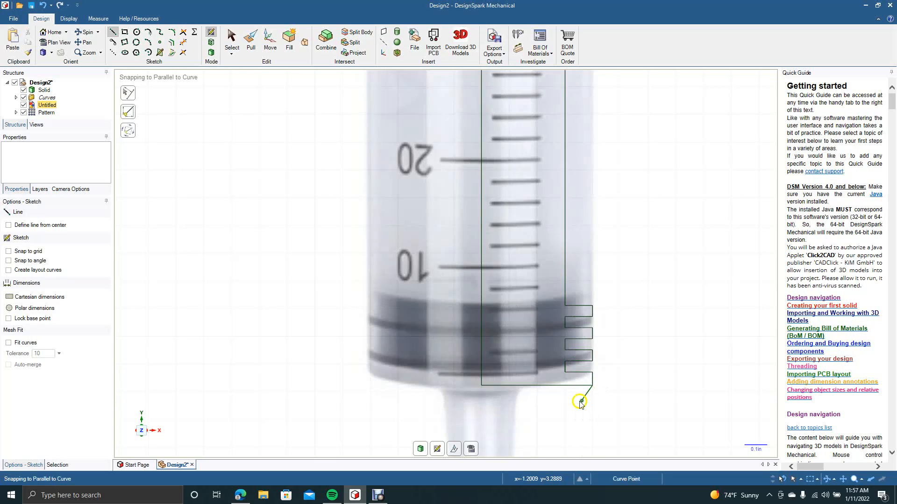
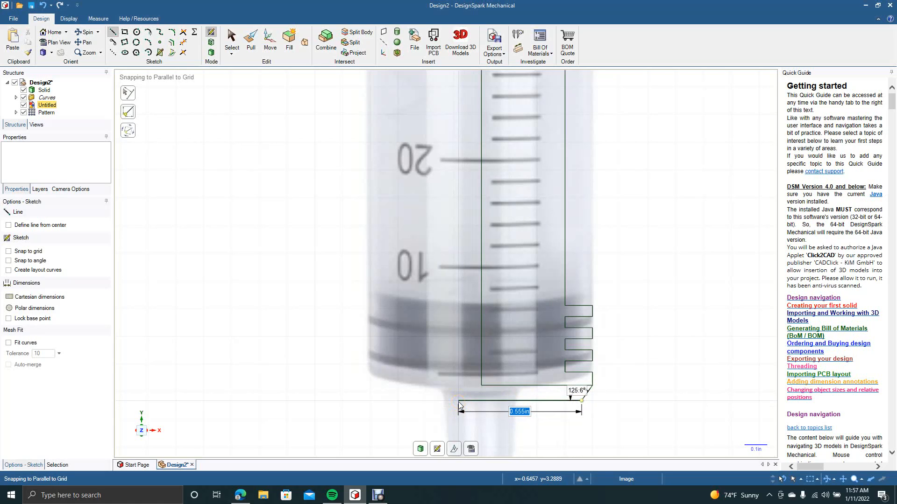
pyautogui.click(458, 403)
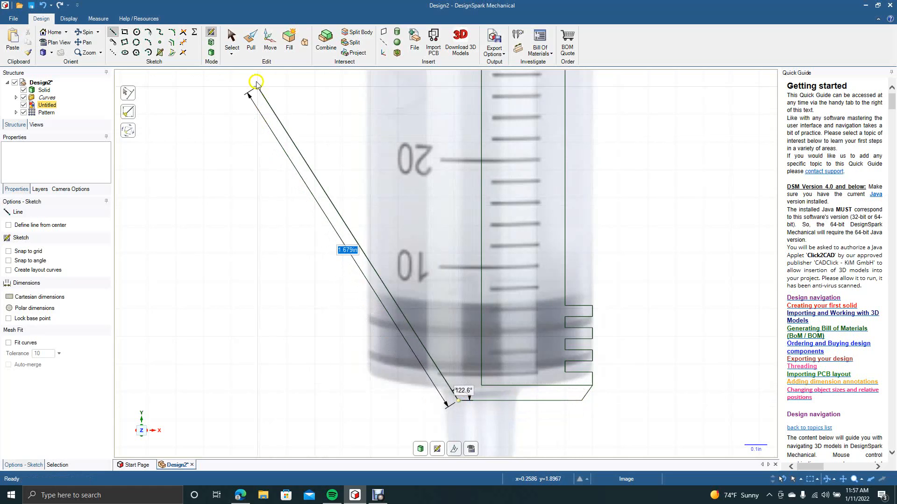
pyautogui.click(233, 42)
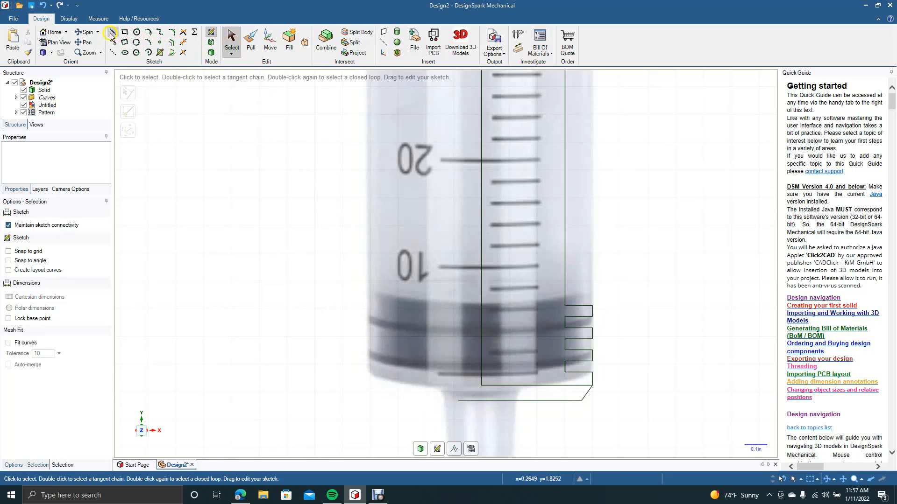
# Step: Draw a vertical line from the centre line's lower end down to the new bottom line
pyautogui.click(112, 32)
pyautogui.click(481, 387)
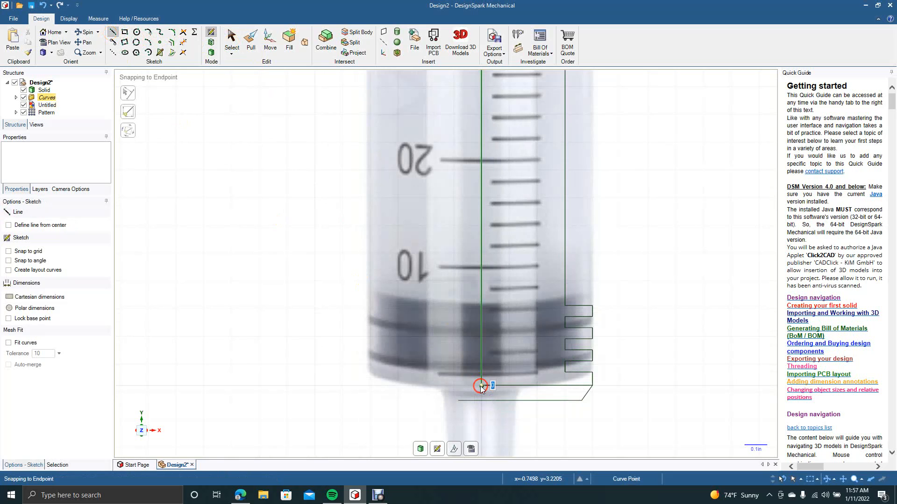
pyautogui.click(483, 401)
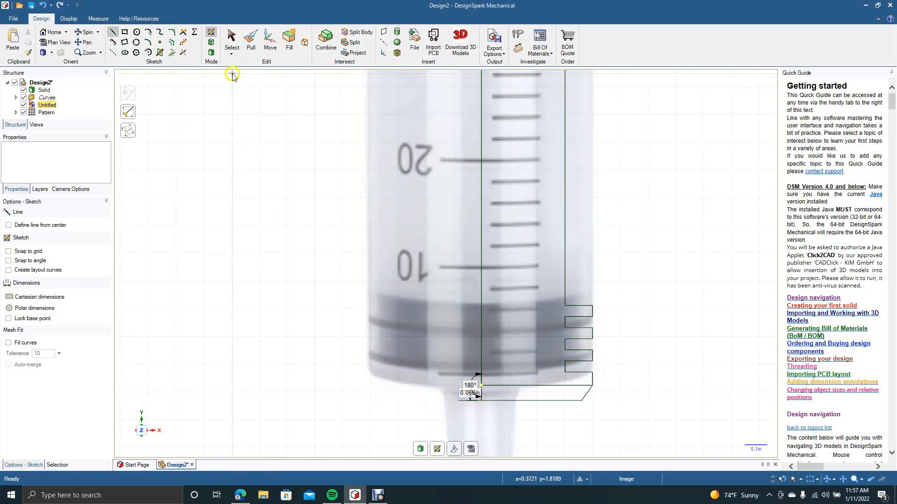
pyautogui.click(232, 42)
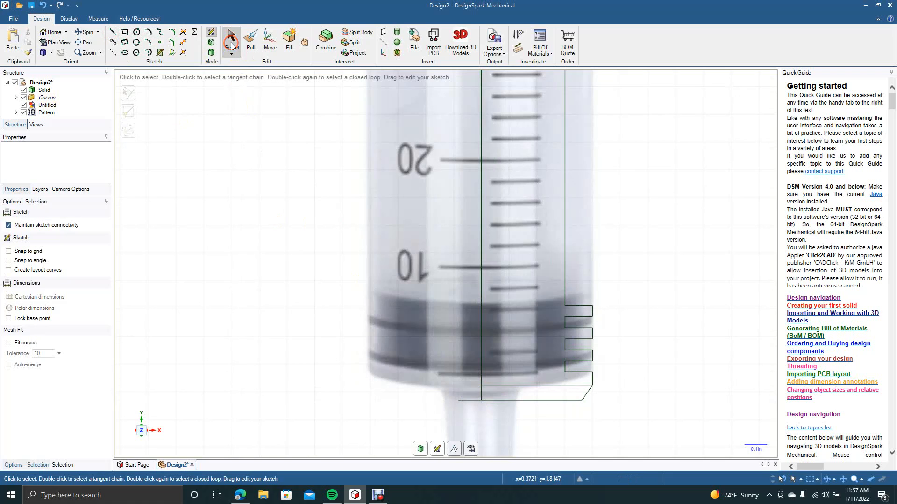
# Step: Trim the bottom line's overhang beyond the centre line and the inner horizontal line above the slanted edge
pyautogui.click(183, 43)
pyautogui.click(462, 401)
pyautogui.click(512, 386)
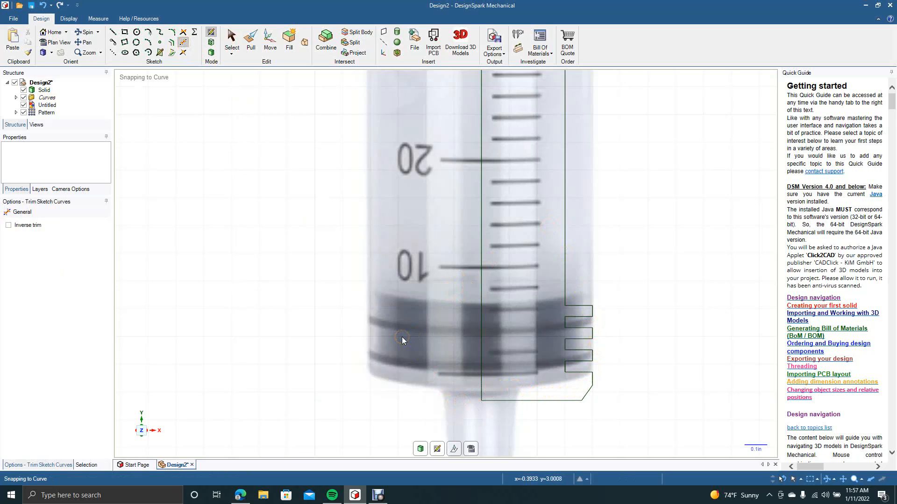
pyautogui.press('z')
pyautogui.scroll(-5, 402, 337)
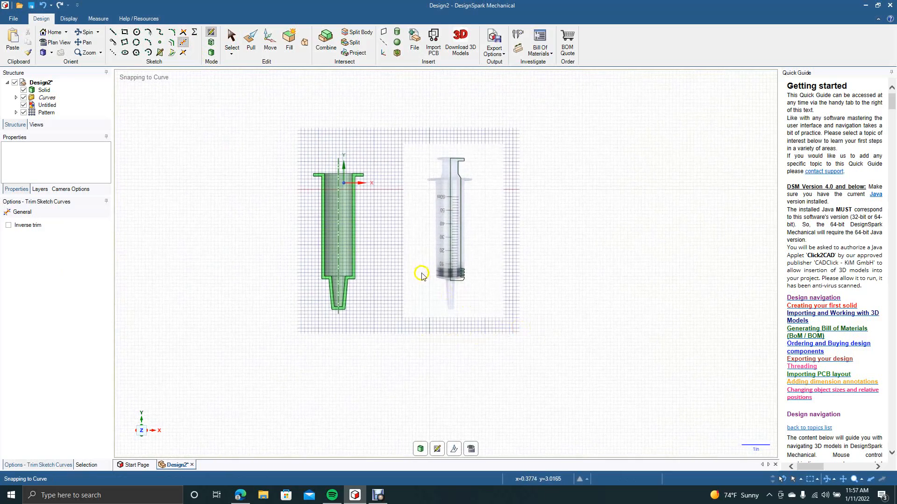
pyautogui.click(493, 245)
pyautogui.scroll(5, 492, 244)
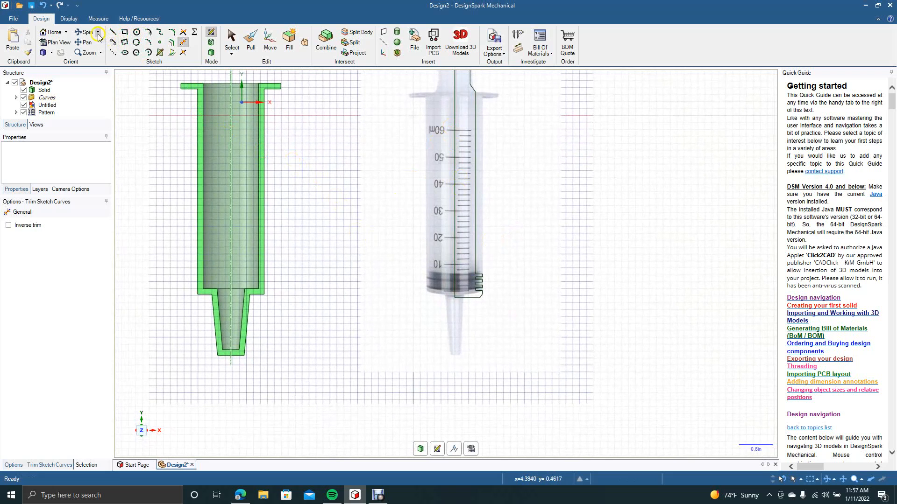
# Step: Delete the syringe reference image behind the plunger's half profile
pyautogui.click(85, 42)
pyautogui.moveTo(368, 184); pyautogui.dragTo(378, 235)
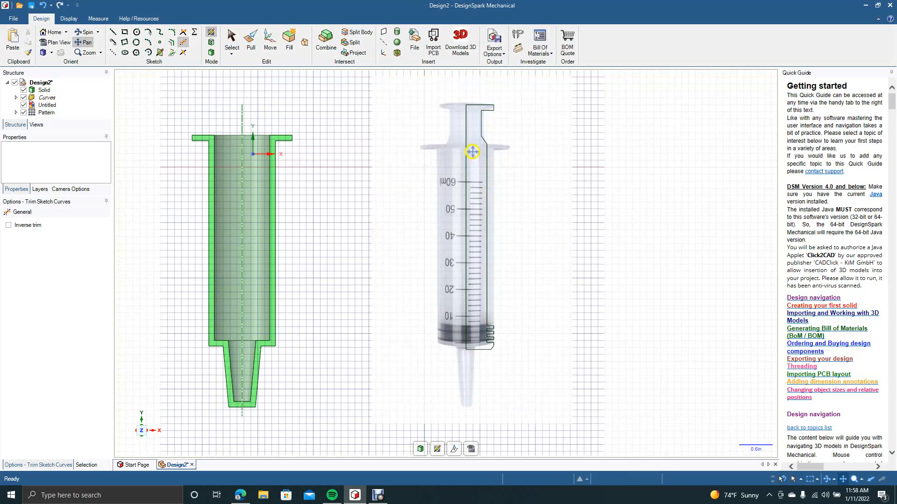
pyautogui.click(232, 40)
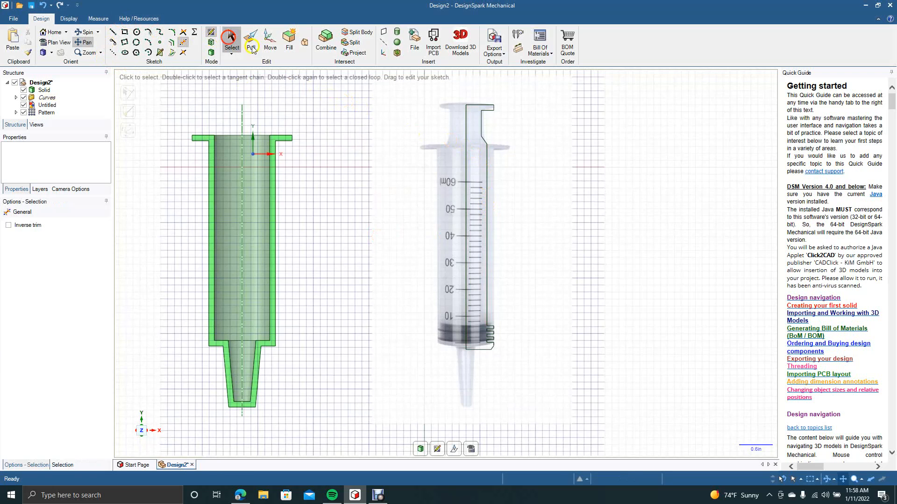
pyautogui.click(395, 173)
pyautogui.press('Delete')
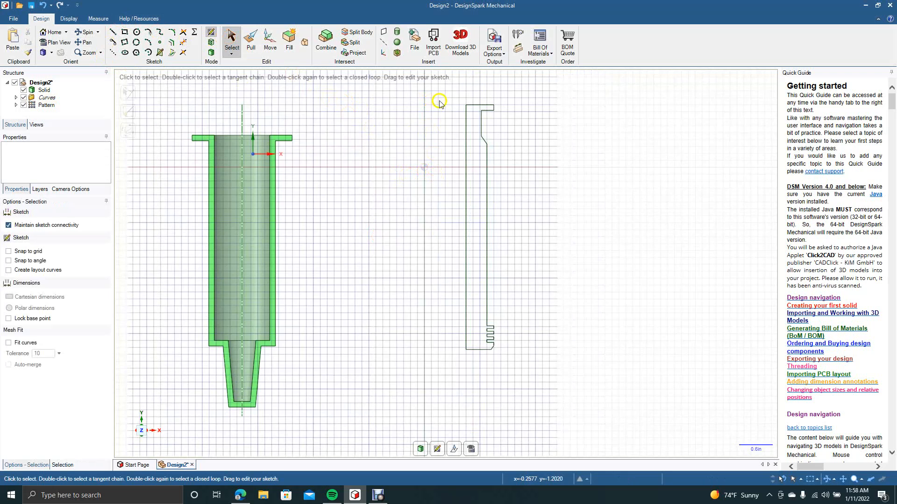
# Step: Turn the closed half-profile sketch of the plunger into a surface with the Pull tool
pyautogui.moveTo(444, 96)
pyautogui.mouseDown()
pyautogui.moveTo(532, 290)
pyautogui.moveTo(533, 369)
pyautogui.mouseUp()
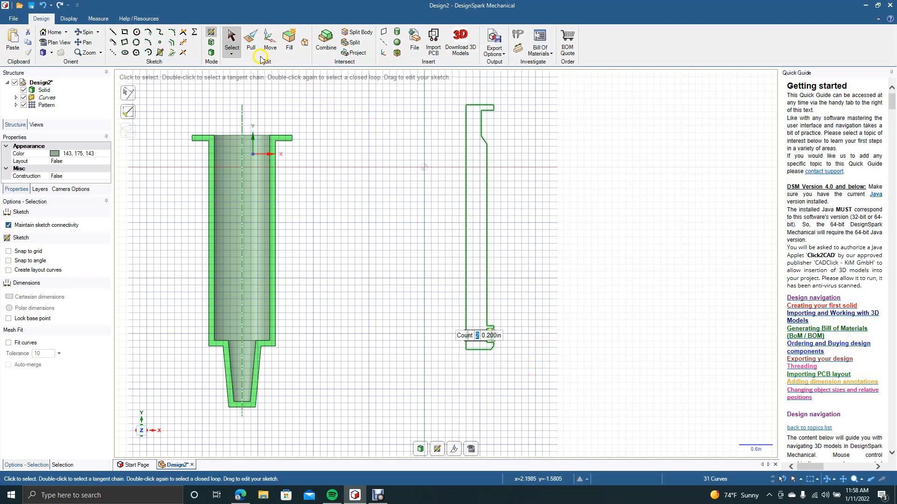
pyautogui.click(252, 41)
pyautogui.click(148, 124)
pyautogui.click(148, 124)
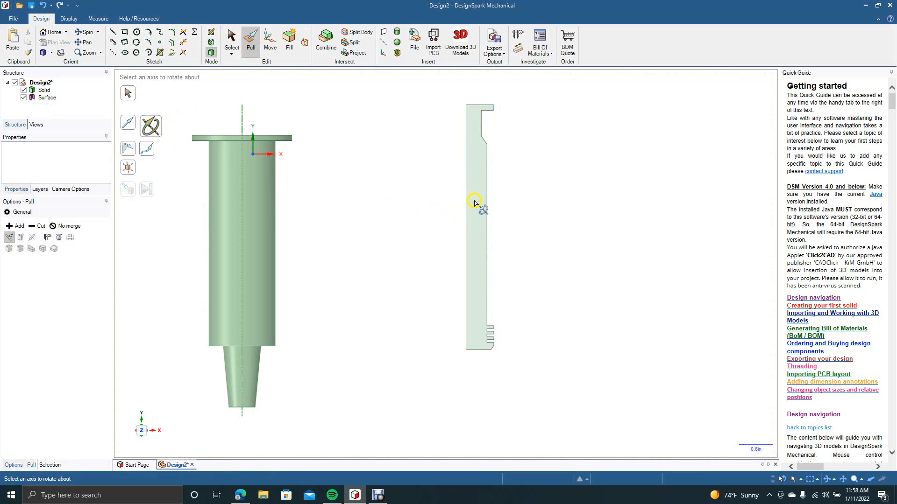
# Step: Try to pull the plunger surface fully from its straight centre edge
pyautogui.click(232, 39)
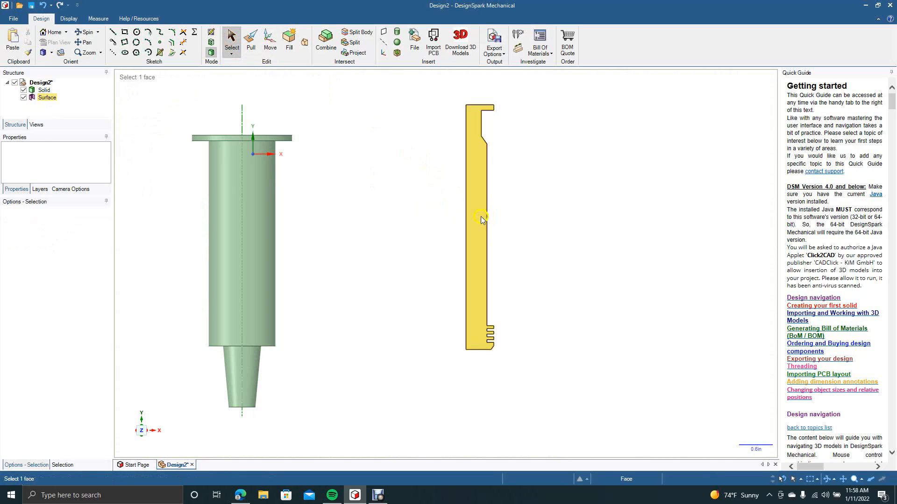
pyautogui.click(481, 216)
pyautogui.click(251, 40)
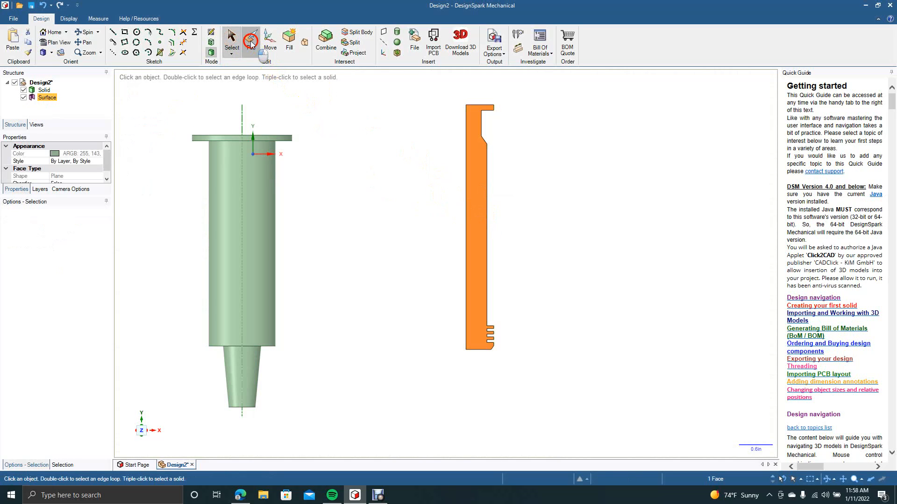
pyautogui.click(467, 210)
pyautogui.click(144, 190)
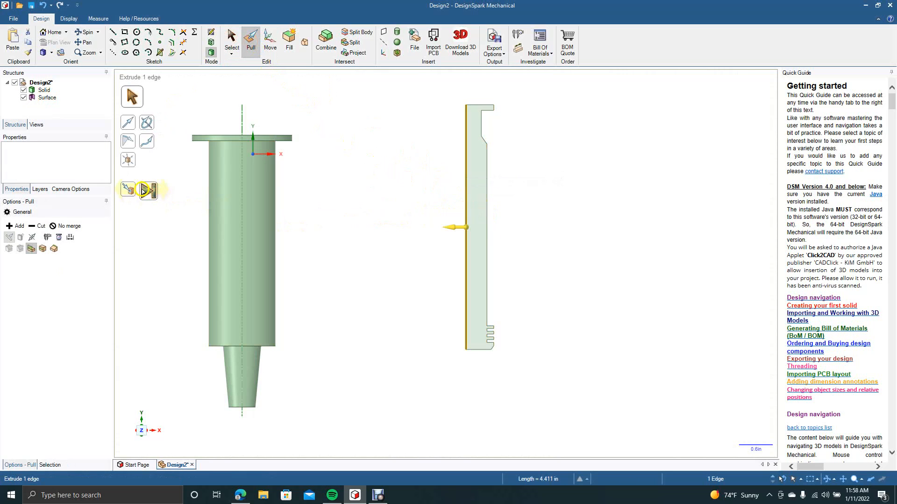
pyautogui.click(145, 191)
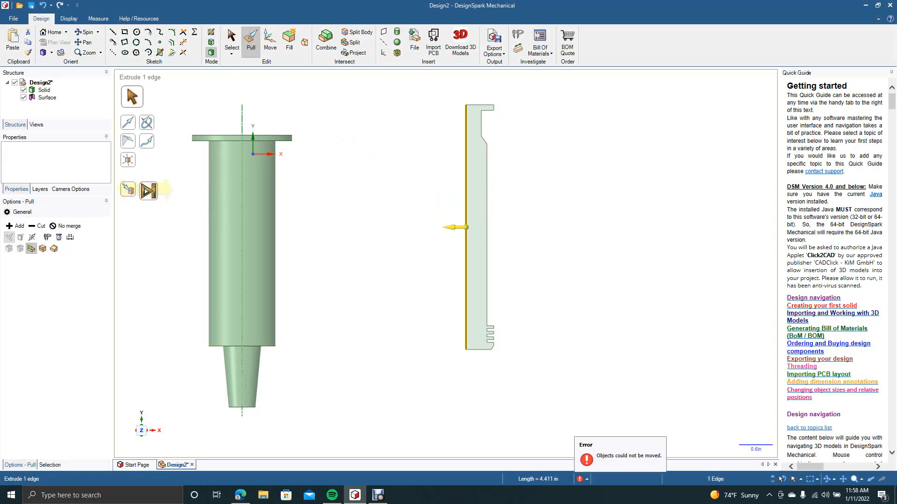
pyautogui.click(231, 38)
pyautogui.click(610, 184)
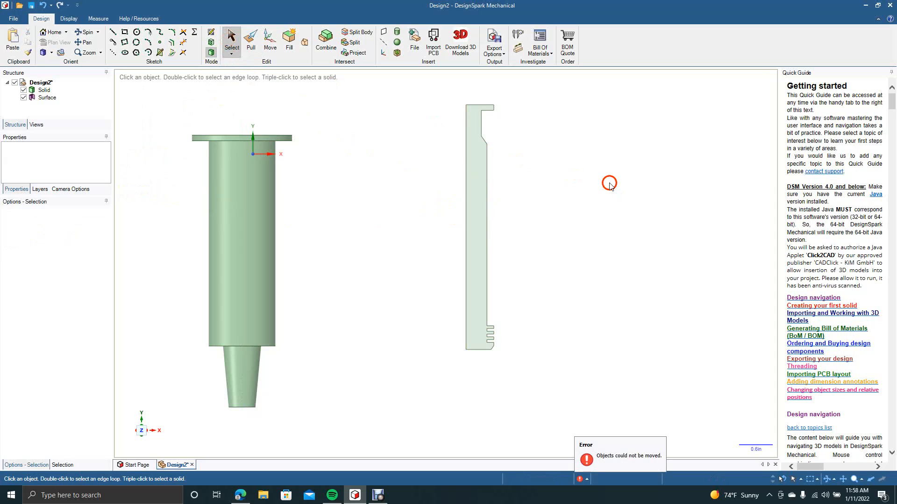
# Step: Revolve the plunger surface fully about its straight centre edge to form a solid
pyautogui.click(251, 42)
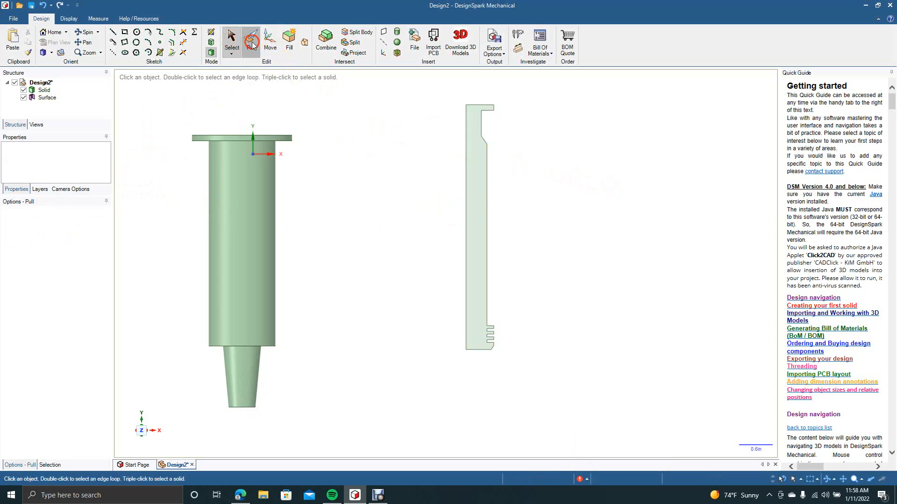
pyautogui.moveTo(447, 100); pyautogui.dragTo(544, 378)
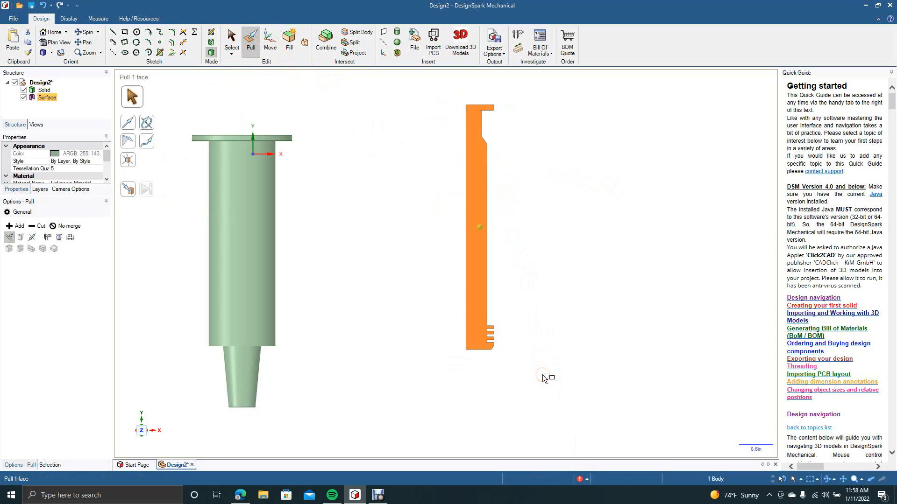
pyautogui.click(146, 123)
pyautogui.click(466, 220)
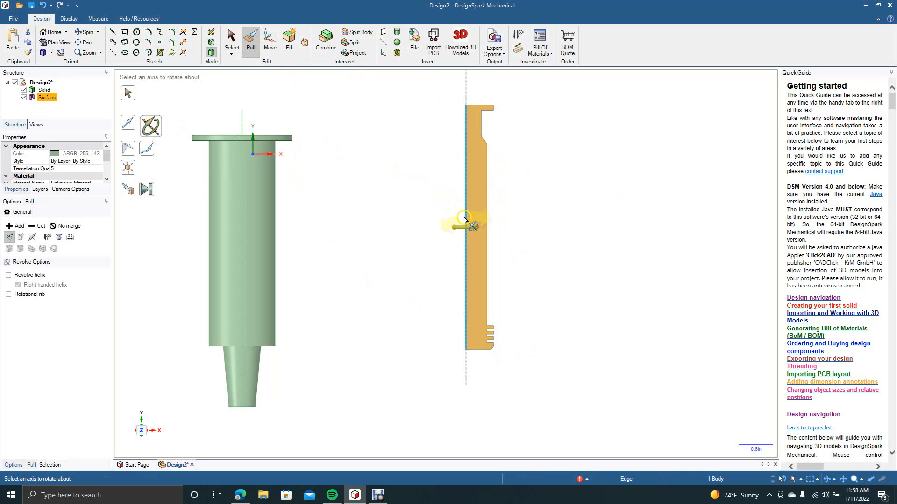
pyautogui.click(147, 188)
pyautogui.click(231, 41)
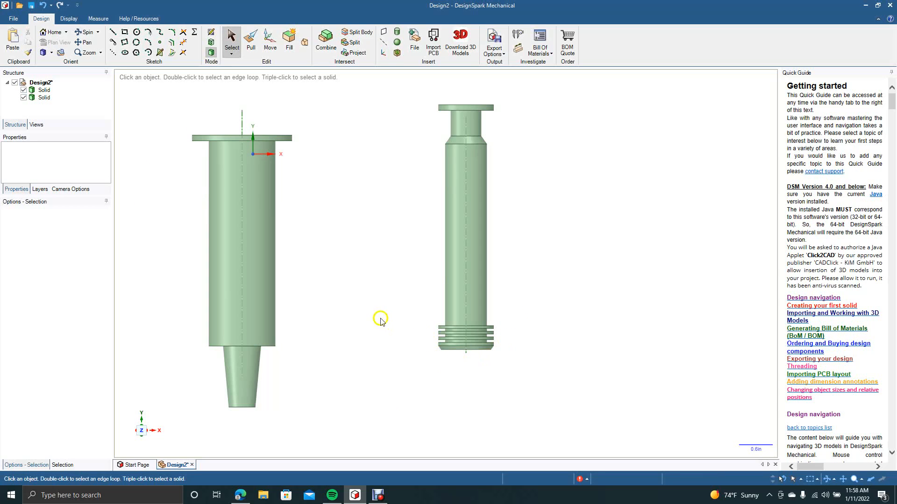
# Step: Move the plunger solid down and about 1.88 in sideways toward the barrel
pyautogui.moveTo(412, 88); pyautogui.dragTo(546, 381)
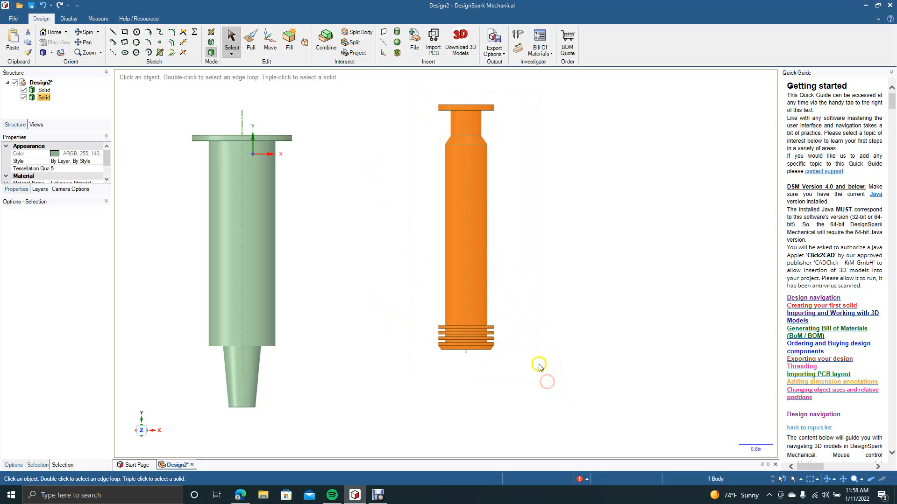
pyautogui.click(269, 38)
pyautogui.moveTo(467, 187); pyautogui.dragTo(473, 261)
pyautogui.moveTo(508, 304); pyautogui.dragTo(405, 302)
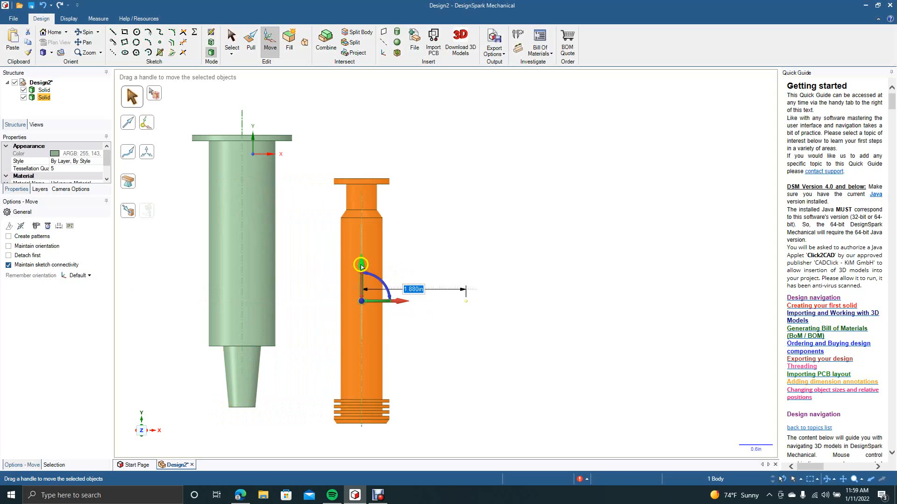
# Step: Raise the plunger 1.36 in, shift it about 0.46 in closer to the barrel, and raise it another 0.11 in
pyautogui.moveTo(360, 266); pyautogui.dragTo(351, 191)
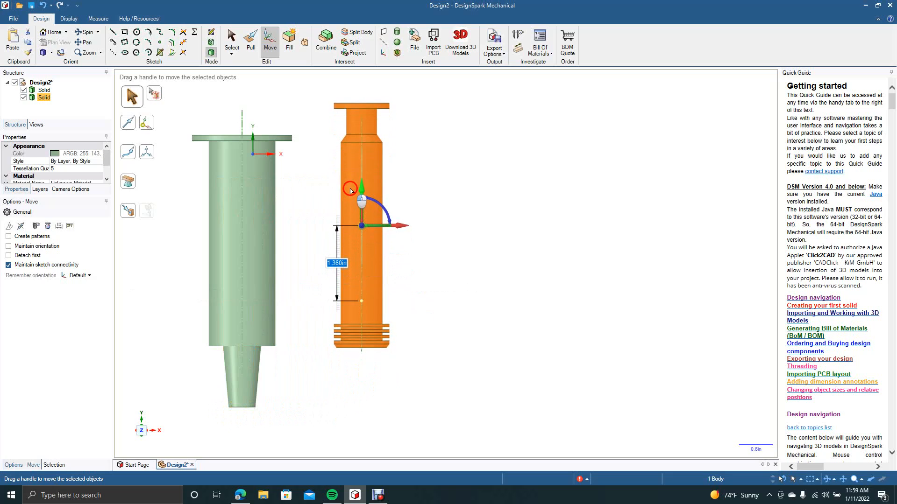
pyautogui.moveTo(402, 226); pyautogui.dragTo(376, 222)
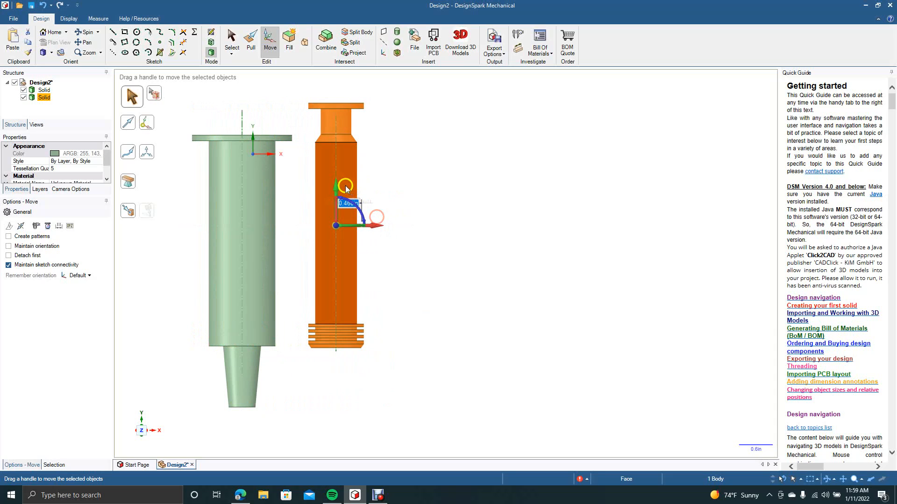
pyautogui.moveTo(337, 190); pyautogui.dragTo(337, 184)
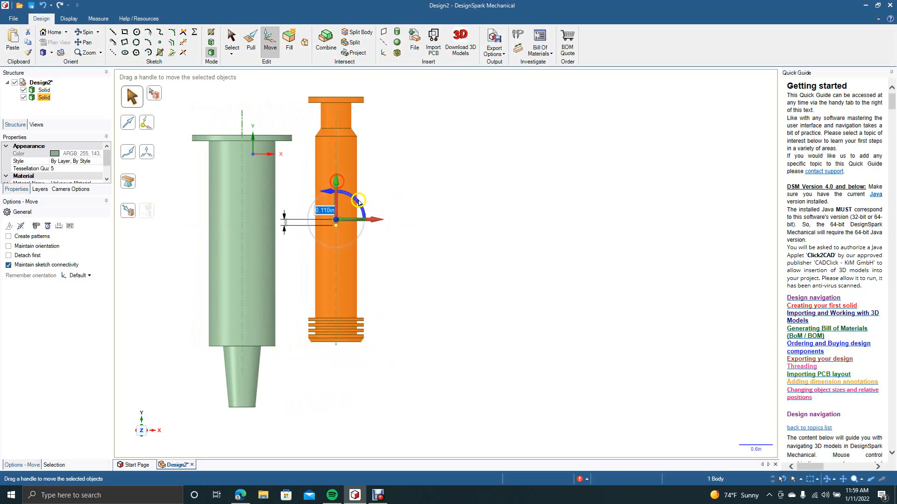
# Step: Slide the plunger 1.7 in sideways onto the barrel's axis to check the fit, and move it back out beside the barrel
pyautogui.moveTo(374, 220); pyautogui.dragTo(280, 235)
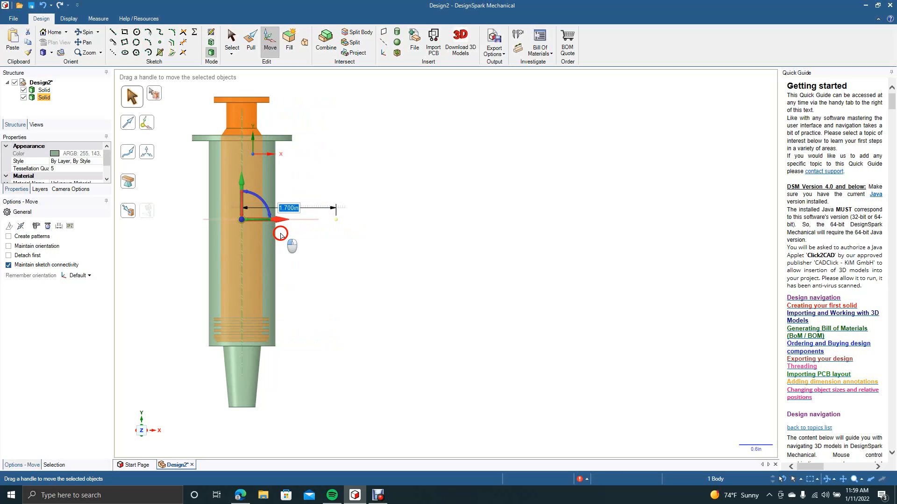
pyautogui.moveTo(281, 235); pyautogui.dragTo(390, 232)
pyautogui.click(498, 248)
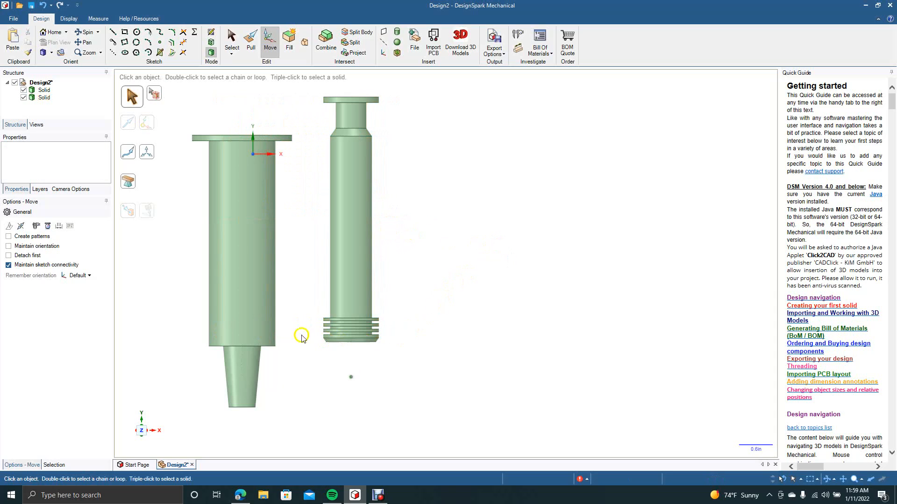
# Step: Select the flat end face of the barrel's nozzle and orient the view square to it
pyautogui.click(85, 32)
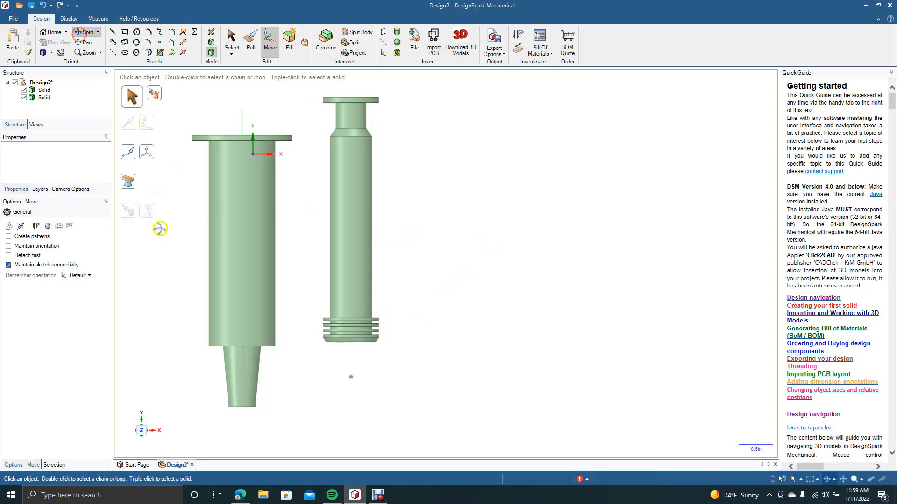
pyautogui.moveTo(209, 305); pyautogui.dragTo(200, 141)
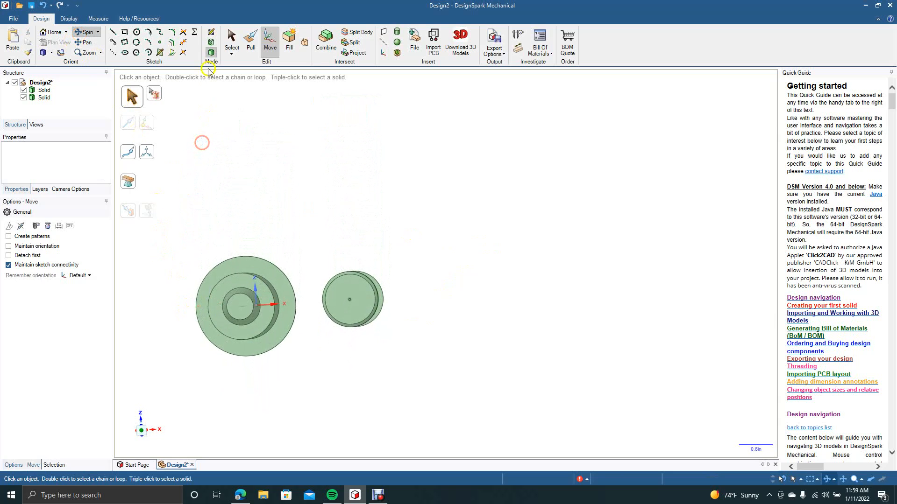
pyautogui.click(230, 40)
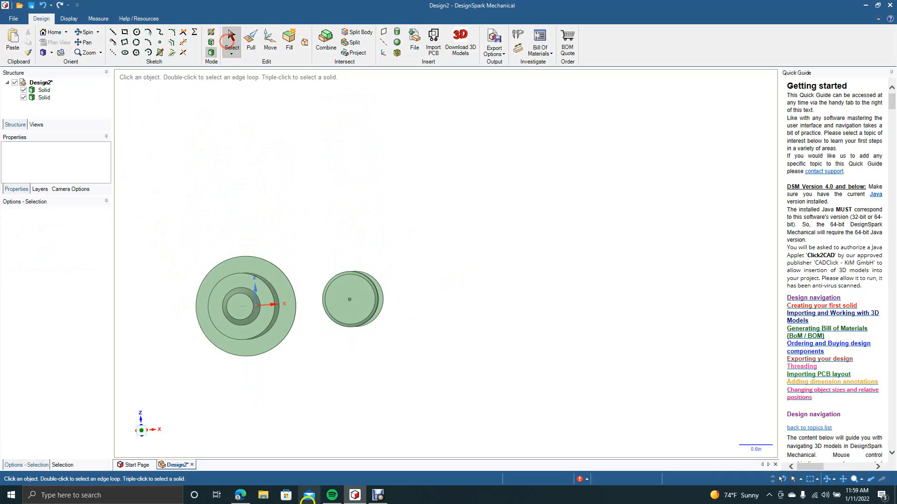
pyautogui.click(244, 314)
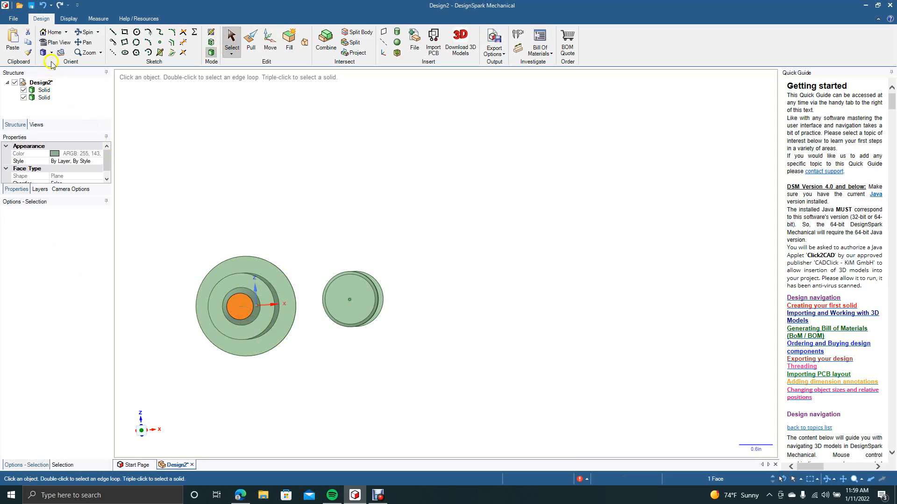
pyautogui.click(55, 42)
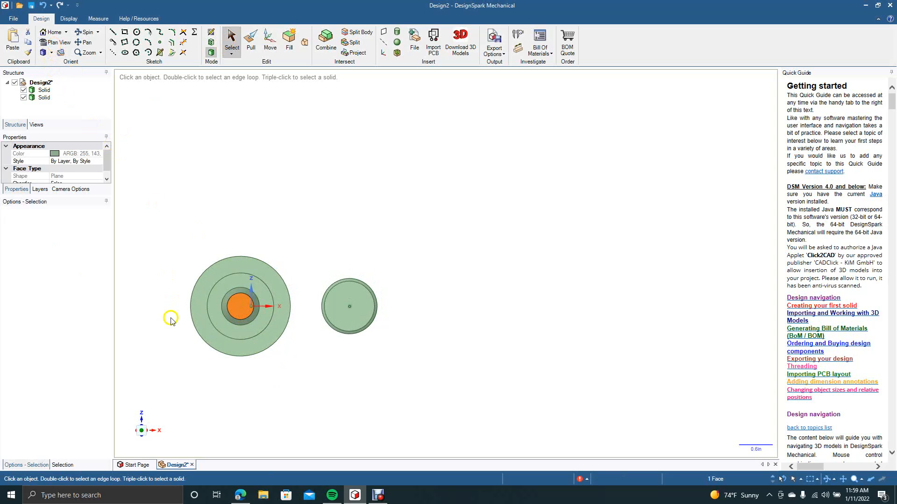
# Step: Sketch a 0.2 in diameter circle centred on the nozzle's end face
pyautogui.scroll(5, 170, 319)
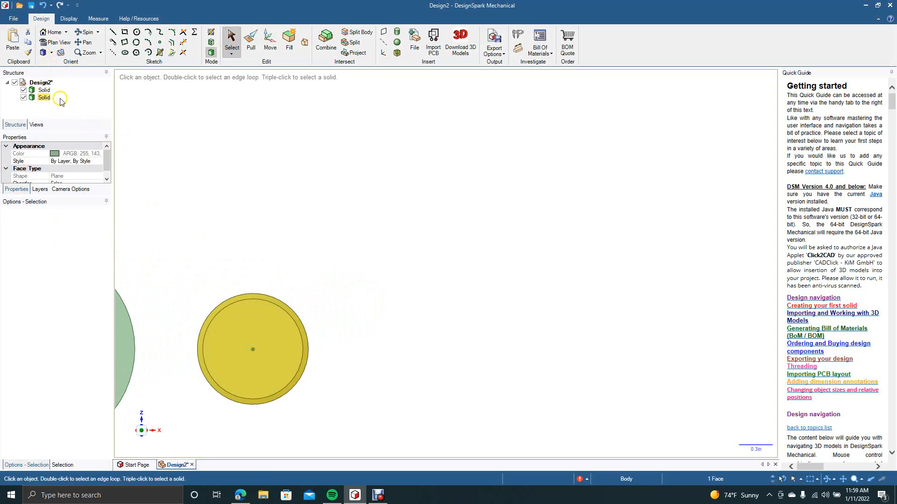
pyautogui.click(84, 43)
pyautogui.moveTo(170, 231); pyautogui.dragTo(422, 223)
pyautogui.click(137, 32)
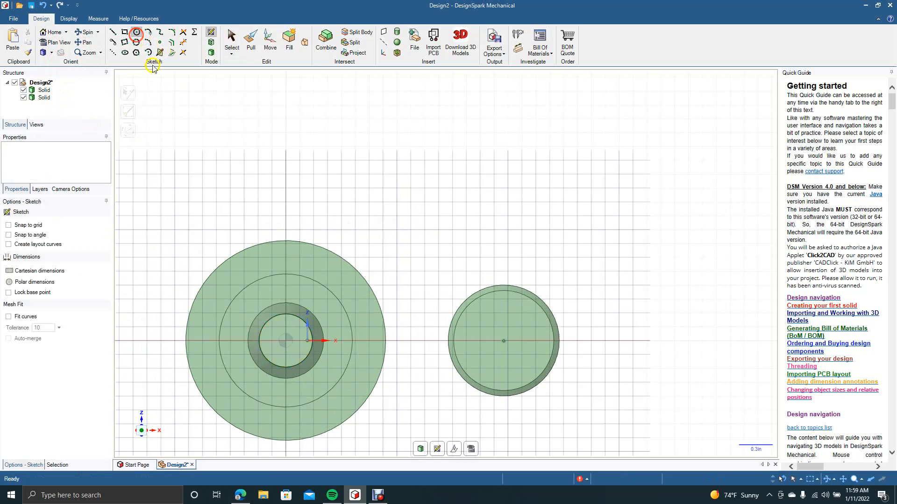
pyautogui.click(288, 341)
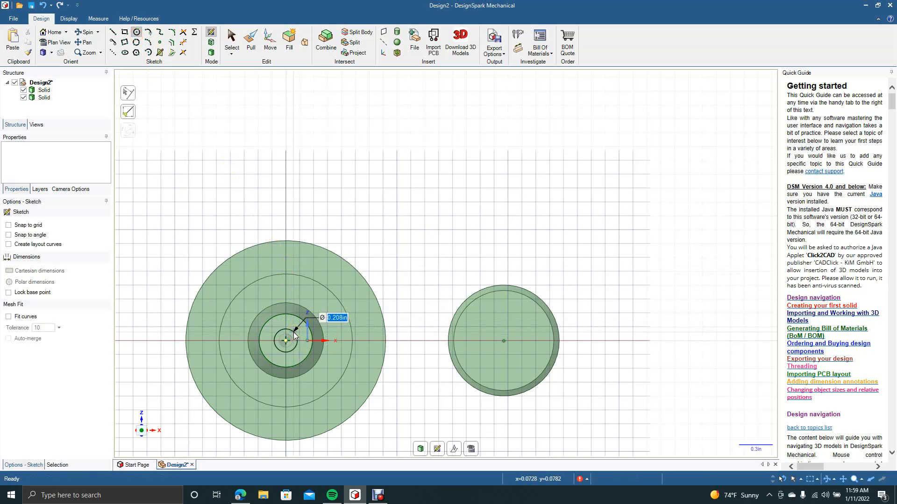
pyautogui.write('0.2')
pyautogui.press('Return')
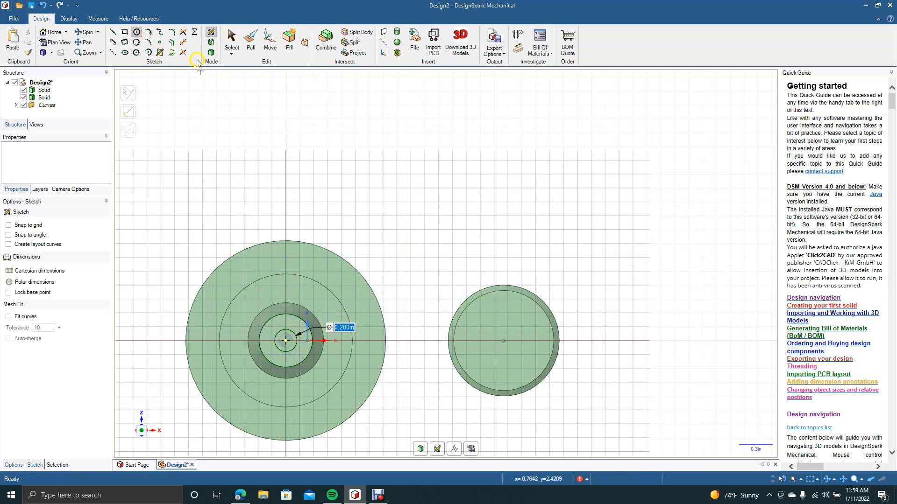
# Step: Try to pull the small circle at the centre of the nozzle's end face
pyautogui.click(232, 41)
pyautogui.click(85, 31)
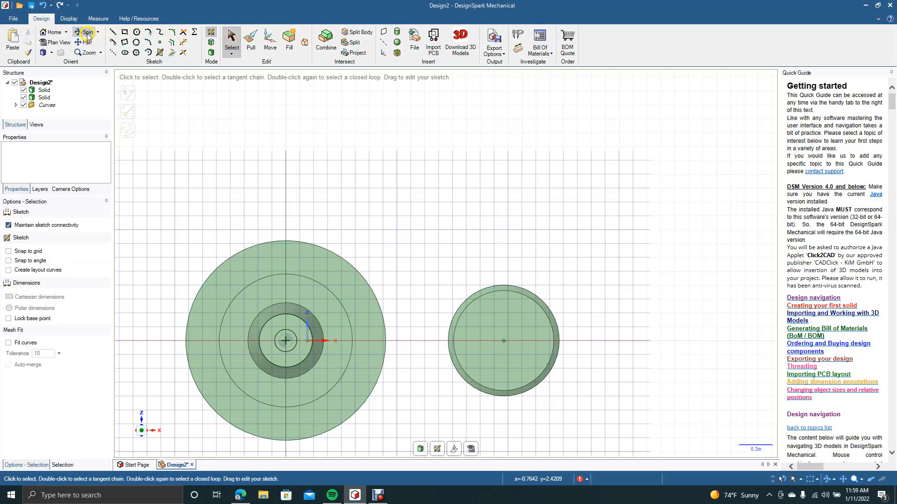
pyautogui.moveTo(266, 196); pyautogui.dragTo(254, 219)
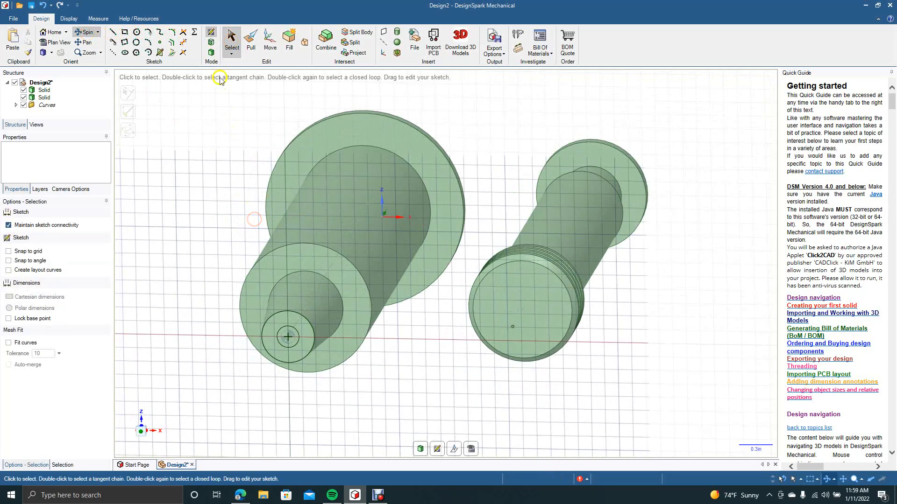
pyautogui.click(247, 39)
pyautogui.click(291, 339)
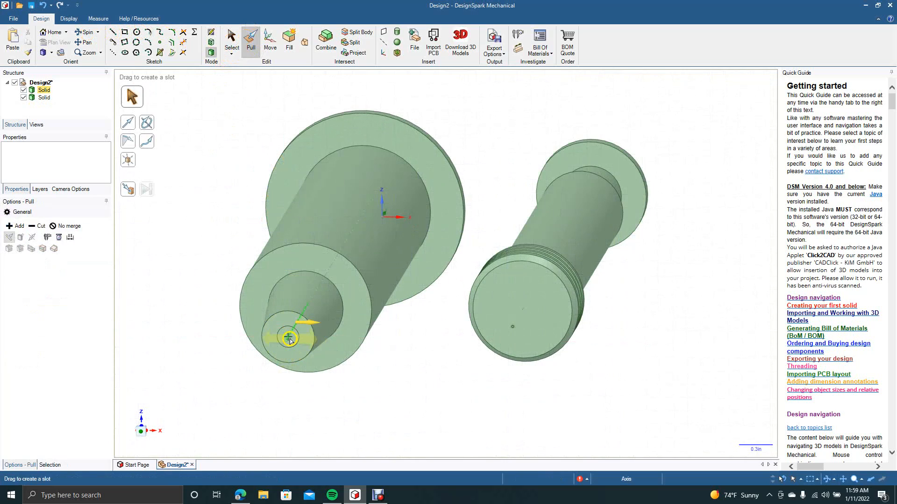
pyautogui.click(211, 348)
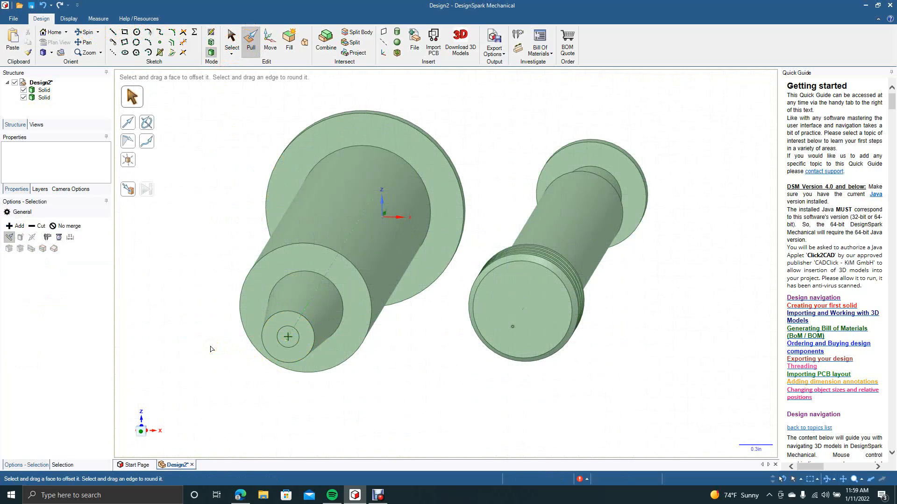
# Step: Sketch a 0.27 in diameter circle centred on the nozzle's end face
pyautogui.press('k')
pyautogui.press('c')
pyautogui.press('v')
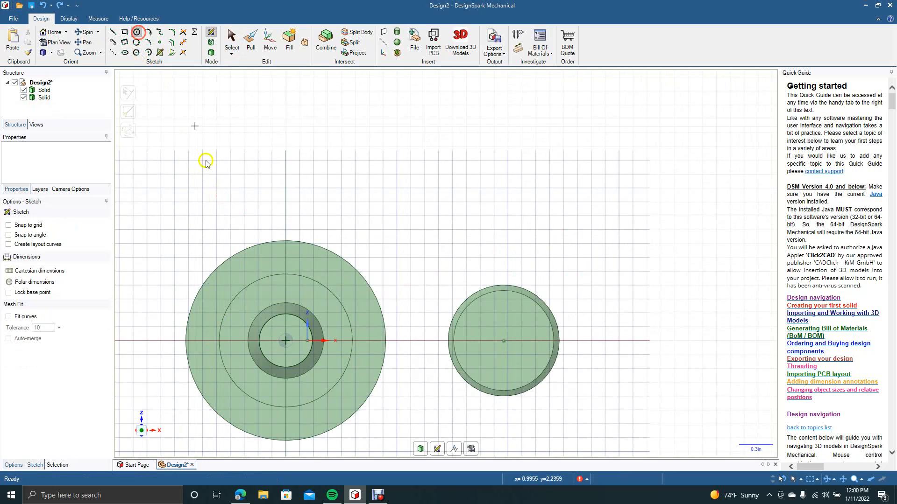
pyautogui.click(285, 340)
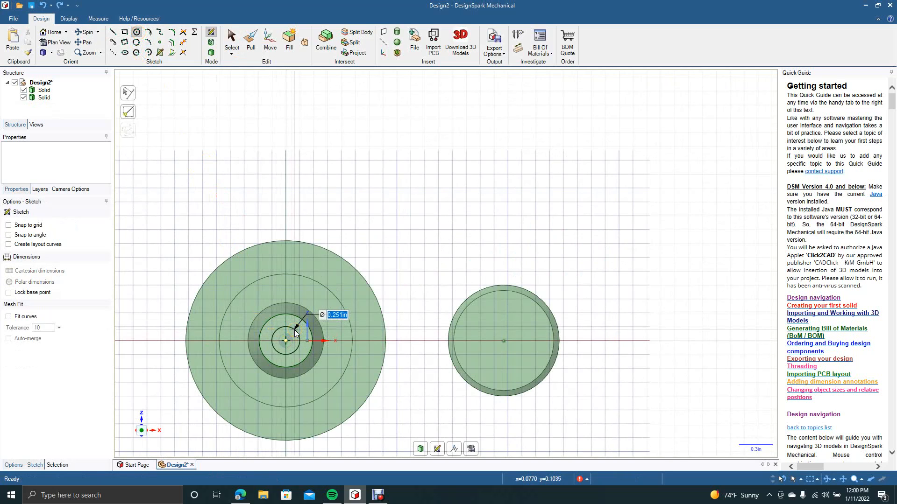
pyautogui.click(293, 335)
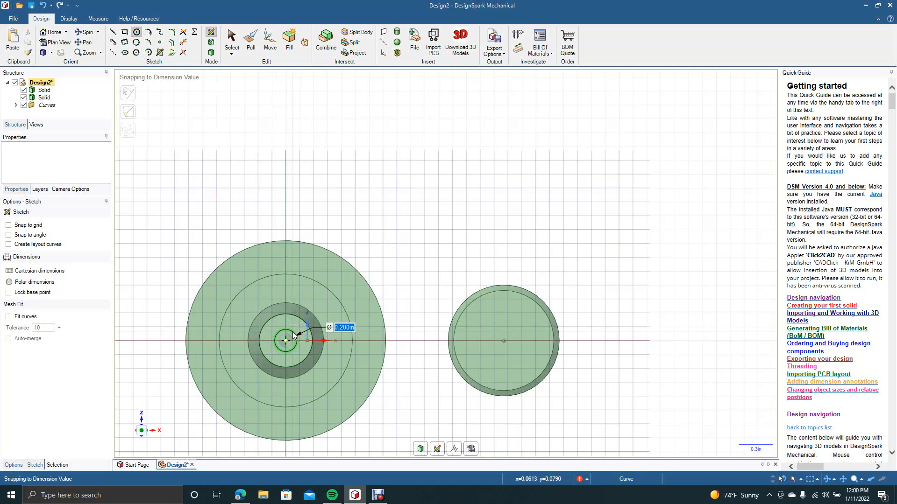
pyautogui.write('.27')
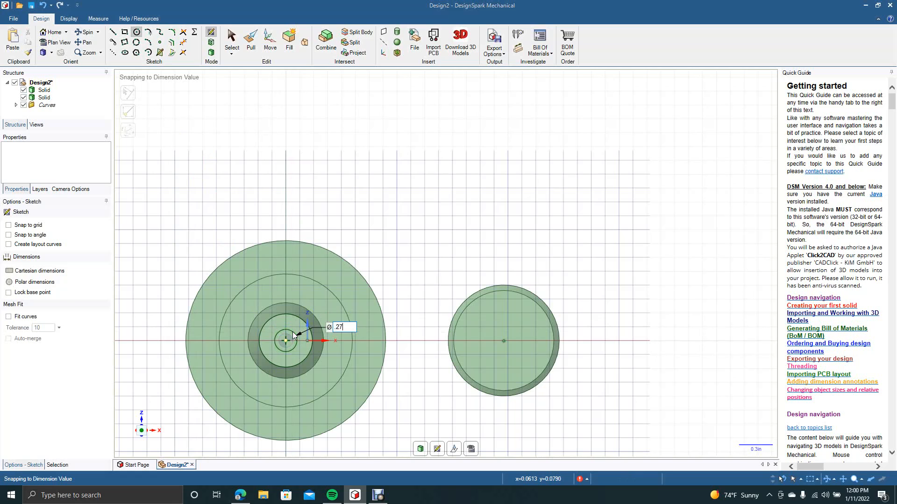
pyautogui.press('Return')
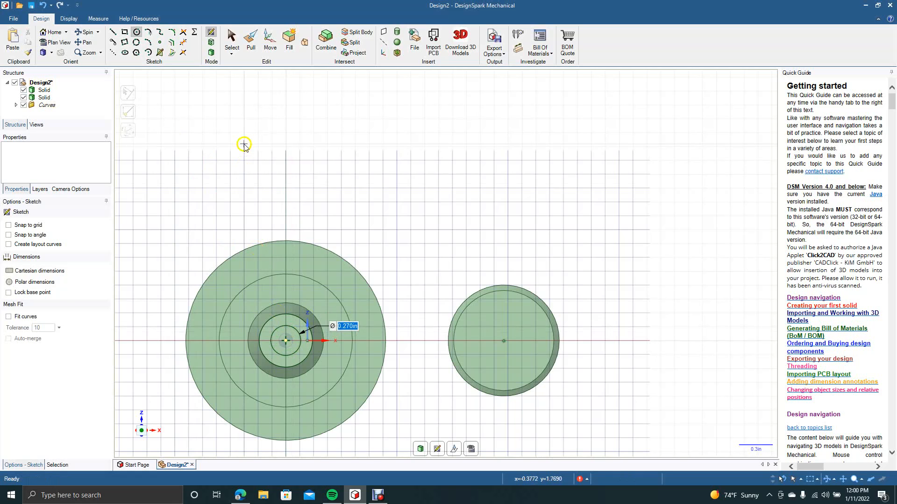
pyautogui.click(232, 40)
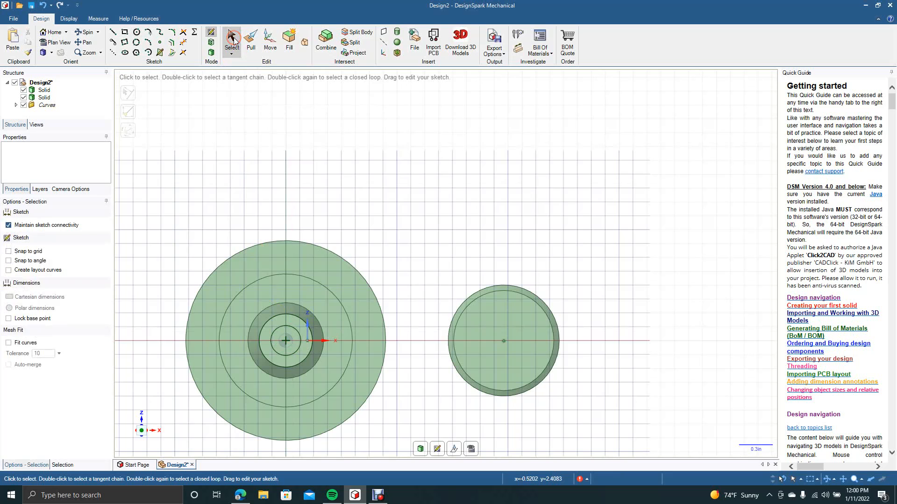
# Step: Pull the 0.27 in circle on the nozzle's end face inward to cut the opening in the tip
pyautogui.click(87, 32)
pyautogui.moveTo(245, 143); pyautogui.dragTo(235, 161)
pyautogui.click(251, 40)
pyautogui.click(284, 334)
pyautogui.moveTo(284, 335); pyautogui.dragTo(321, 298)
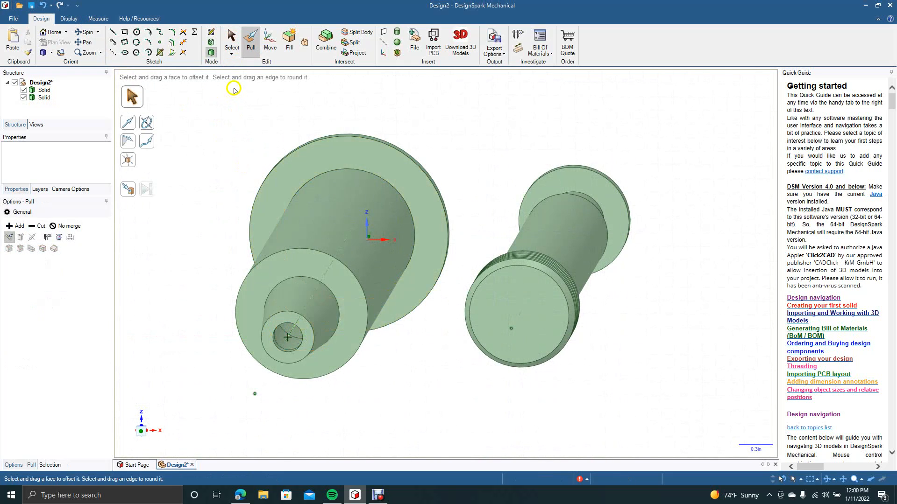
pyautogui.click(231, 40)
# Step: Round the edge where the tapered nozzle meets the barrel's end face with a small fillet
pyautogui.click(86, 32)
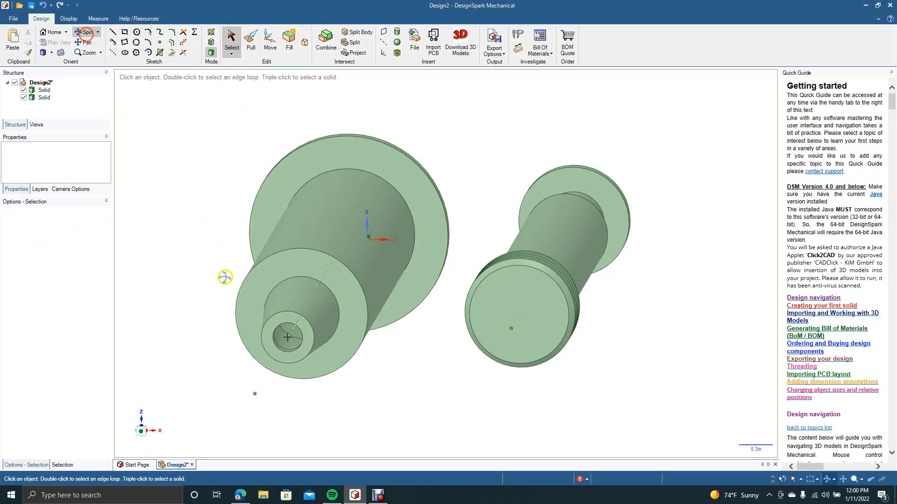
pyautogui.moveTo(217, 321); pyautogui.dragTo(221, 342)
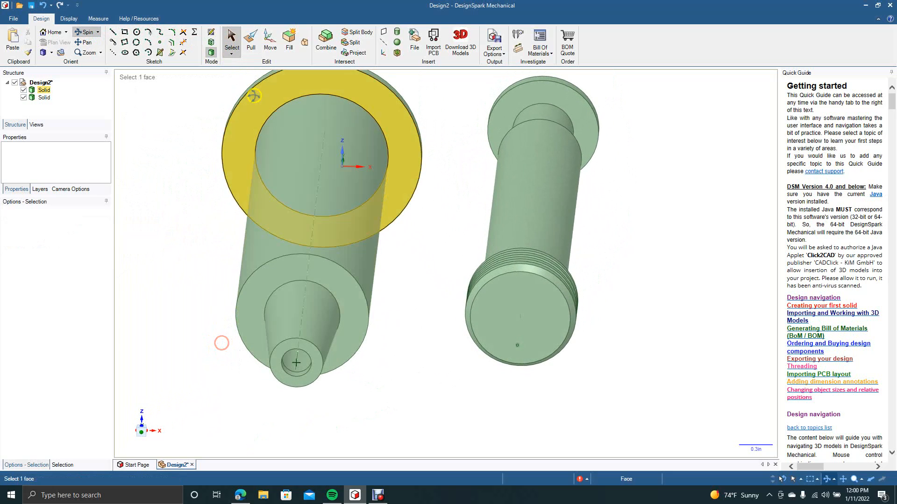
pyautogui.click(251, 51)
pyautogui.click(310, 282)
pyautogui.moveTo(312, 283)
pyautogui.mouseDown()
pyautogui.moveTo(340, 277)
pyautogui.moveTo(305, 305)
pyautogui.mouseUp()
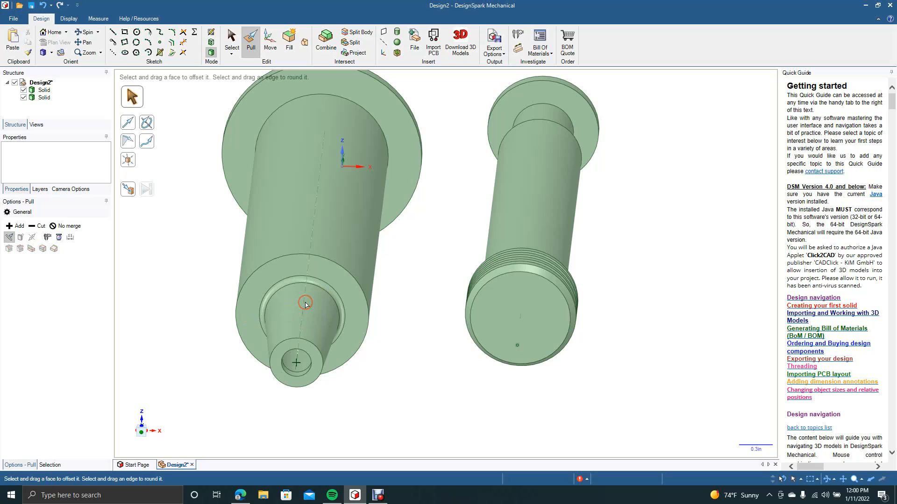
# Step: Round the outer edge of the barrel's nozzle-side end face with a small radius
pyautogui.click(326, 265)
pyautogui.click(328, 263)
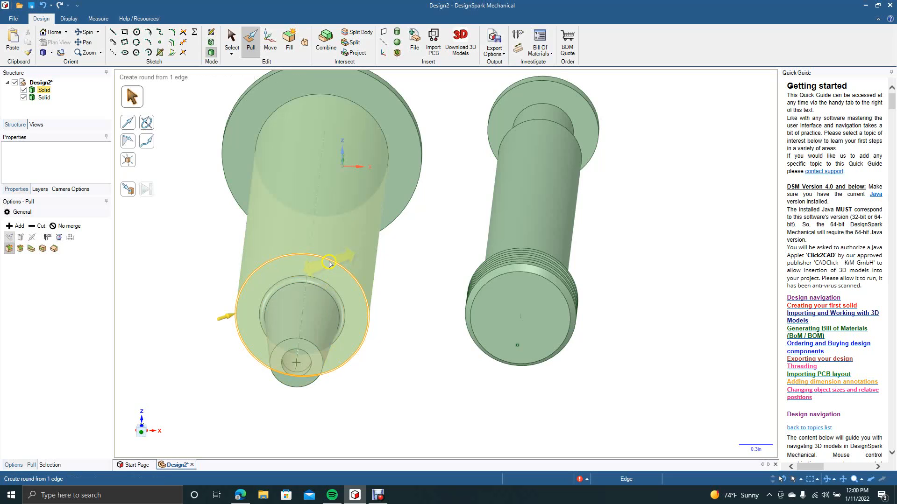
pyautogui.moveTo(330, 263); pyautogui.dragTo(342, 256)
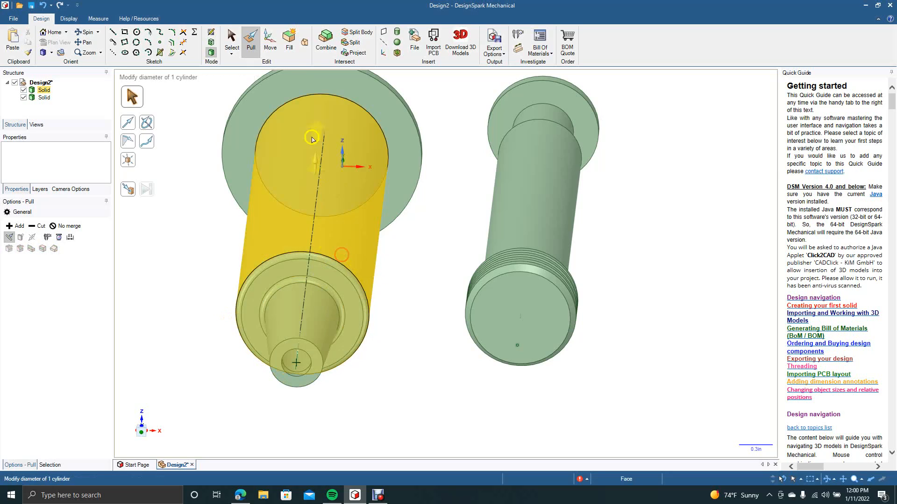
pyautogui.click(232, 38)
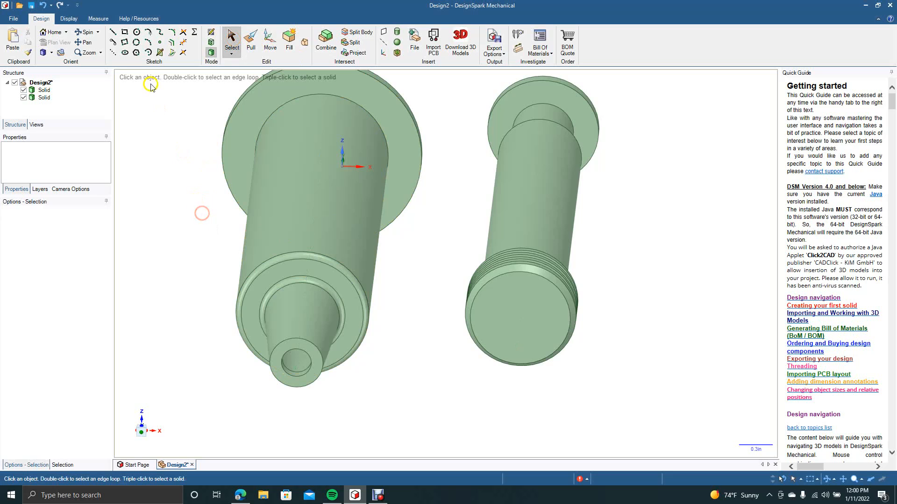
# Step: Fillet the edge where the plunger's narrow neck meets the underside of its thumb disc
pyautogui.moveTo(127, 134); pyautogui.dragTo(161, 260)
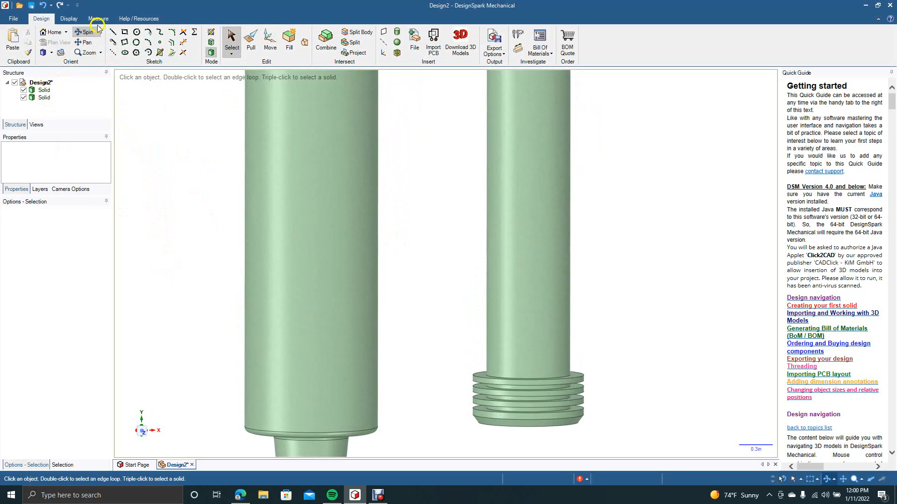
pyautogui.click(83, 45)
pyautogui.moveTo(168, 145); pyautogui.dragTo(167, 295)
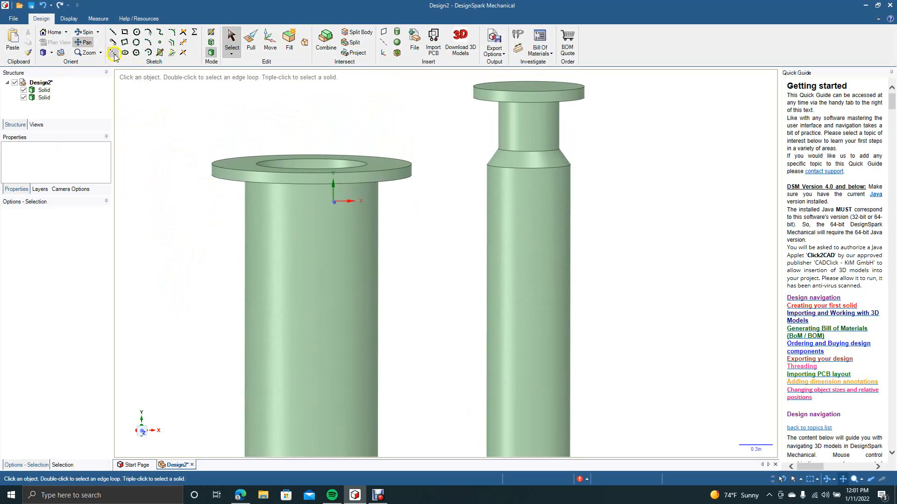
pyautogui.click(88, 32)
pyautogui.moveTo(422, 302); pyautogui.dragTo(428, 264)
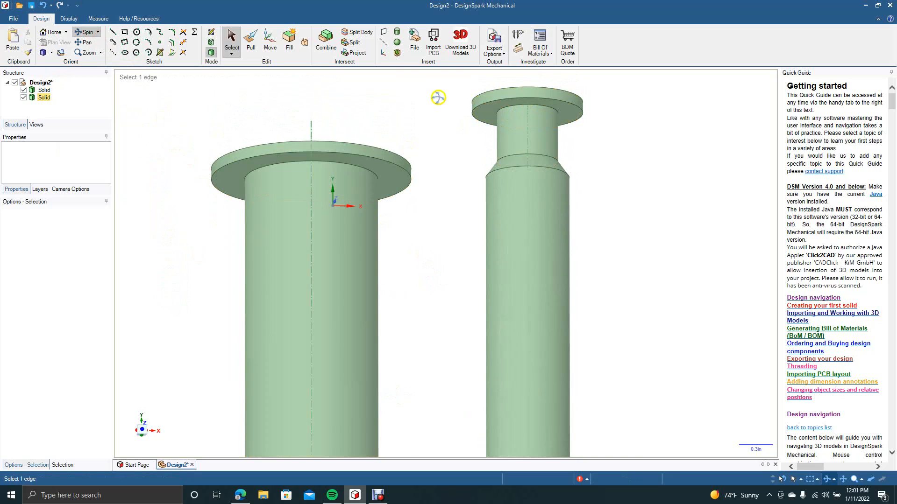
pyautogui.click(251, 39)
pyautogui.click(506, 108)
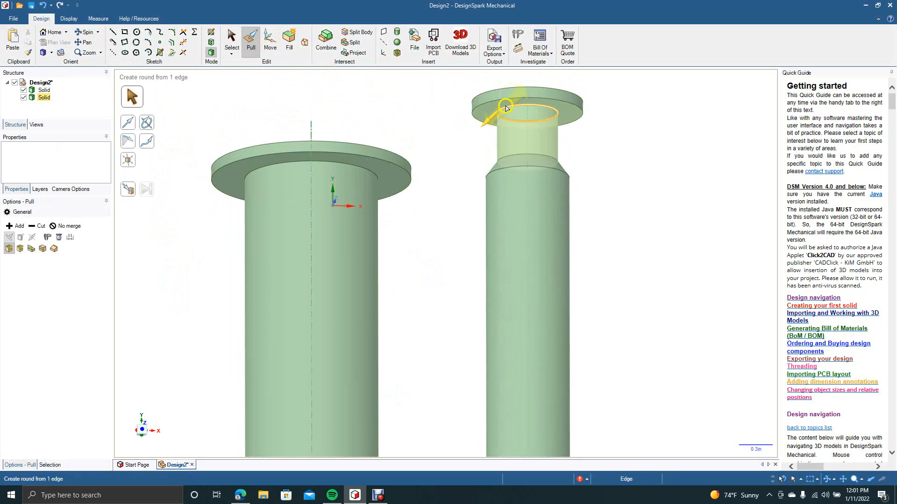
pyautogui.moveTo(506, 107); pyautogui.dragTo(504, 122)
# Step: Fillet the edge where the barrel's outer wall meets the underside of its flange
pyautogui.click(365, 187)
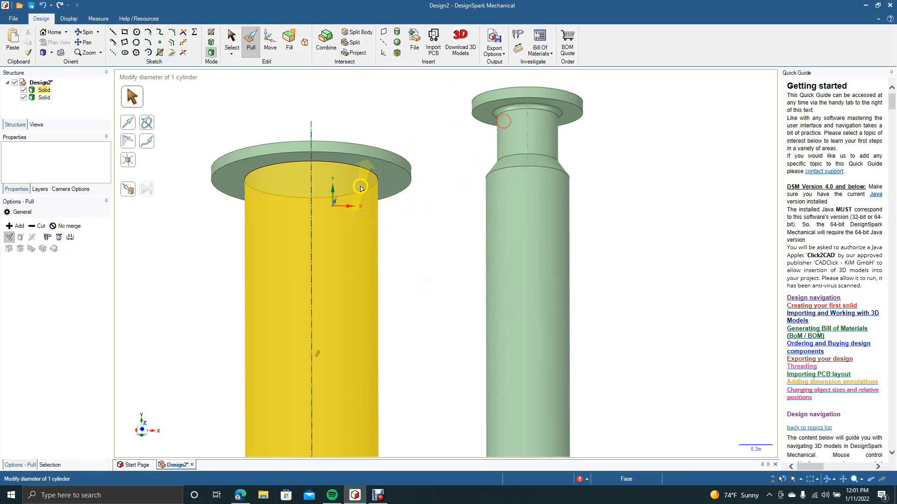
pyautogui.click(332, 162)
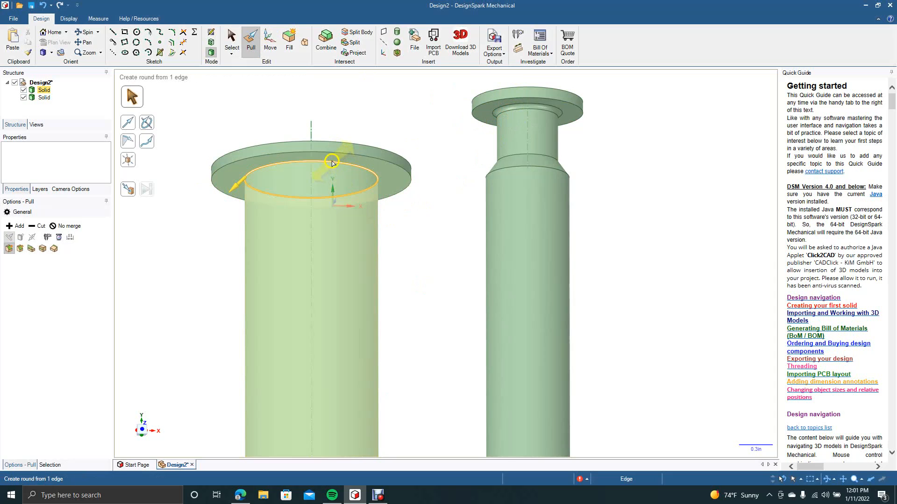
pyautogui.moveTo(331, 161); pyautogui.dragTo(345, 199)
pyautogui.click(232, 41)
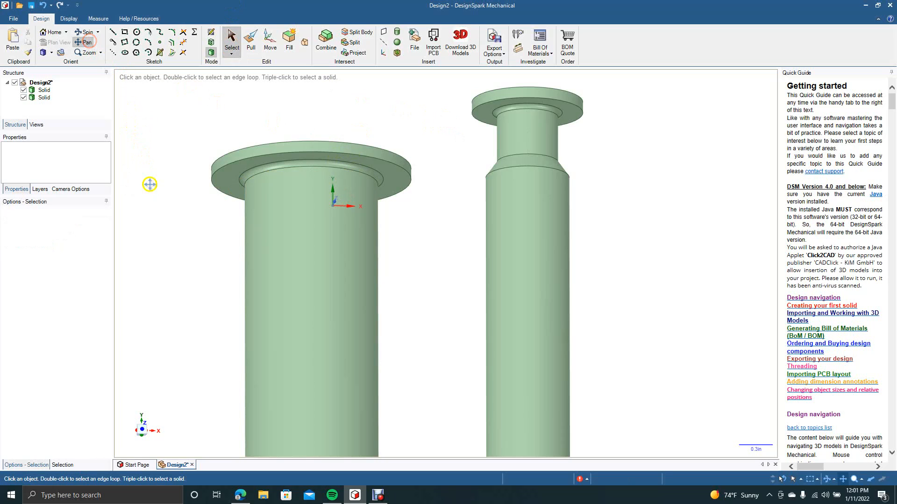
# Step: Fillet the edge where the plunger rod meets the top of its ribbed head
pyautogui.moveTo(162, 195); pyautogui.dragTo(166, 98)
pyautogui.moveTo(201, 248); pyautogui.dragTo(205, 127)
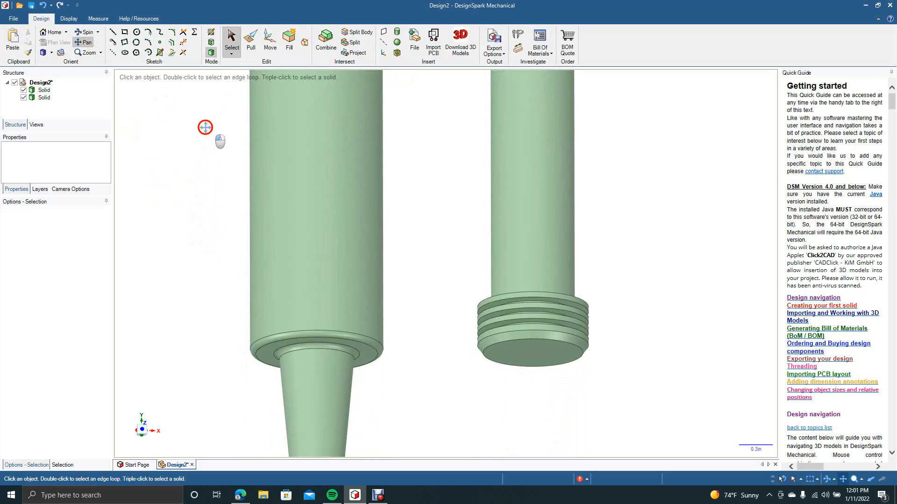
pyautogui.moveTo(407, 226); pyautogui.dragTo(393, 272)
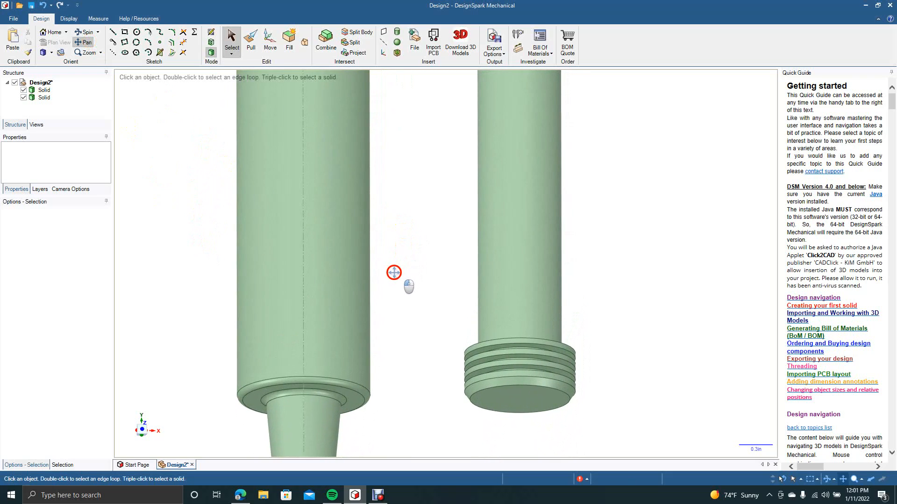
pyautogui.click(84, 31)
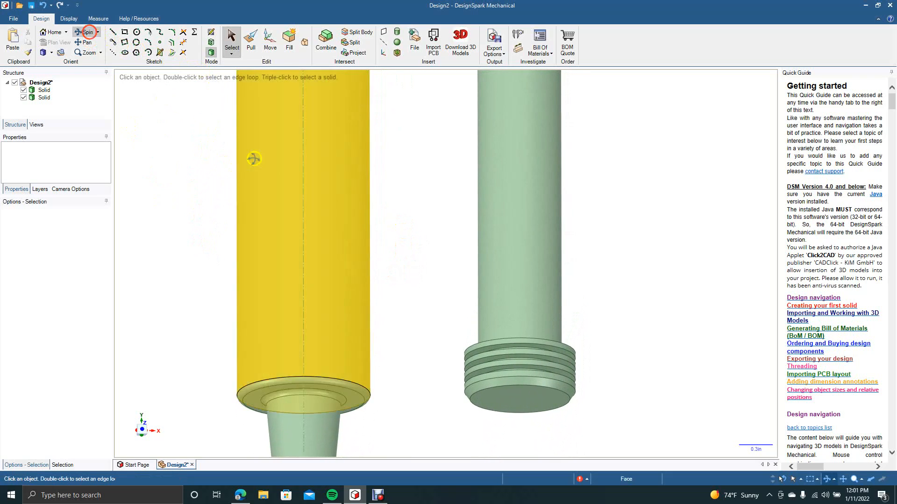
pyautogui.moveTo(362, 243); pyautogui.dragTo(351, 278)
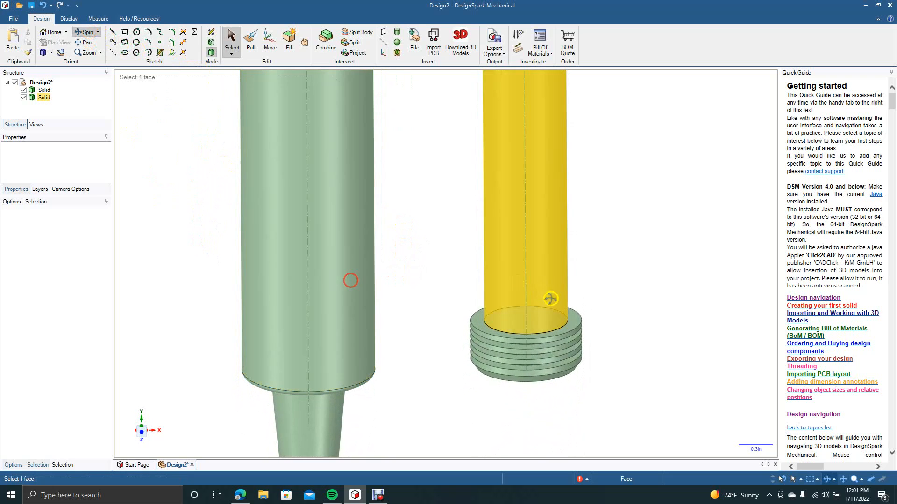
pyautogui.click(251, 39)
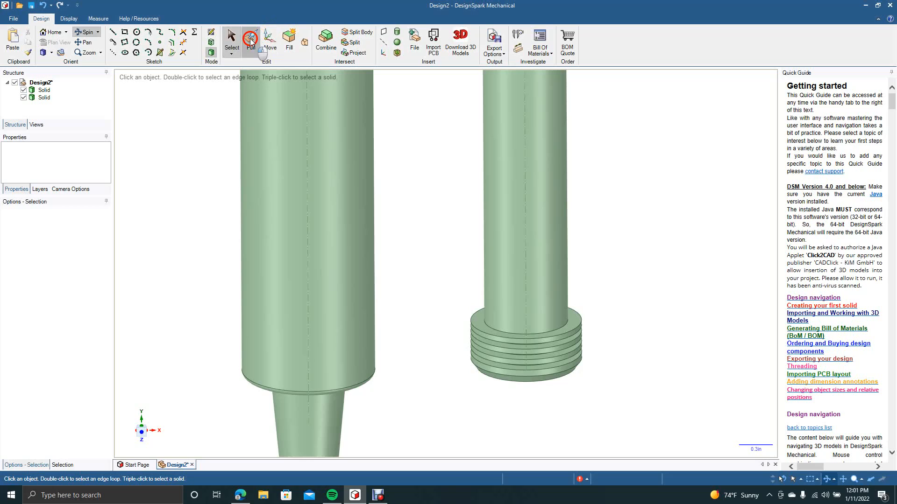
pyautogui.click(498, 323)
pyautogui.click(491, 331)
pyautogui.moveTo(492, 331); pyautogui.dragTo(466, 341)
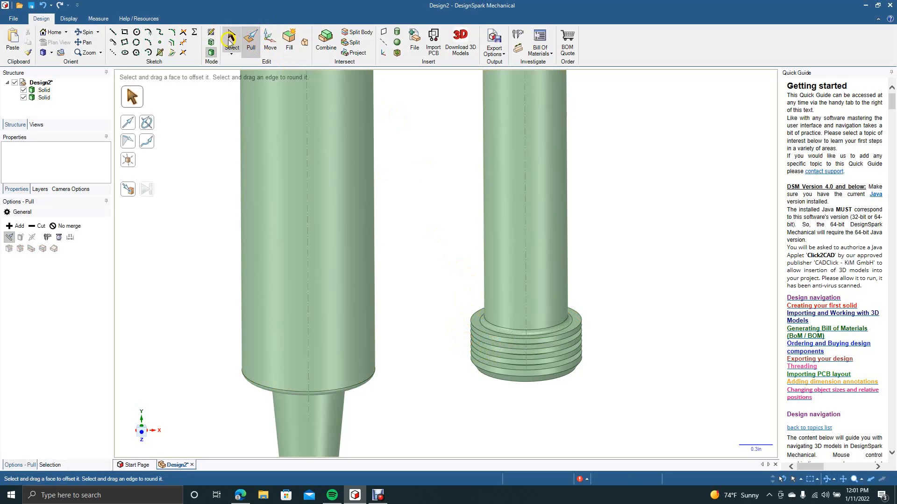
# Step: Examine the plunger's ribbed head and the nozzle end of the barrel from the side
pyautogui.click(232, 40)
pyautogui.click(501, 122)
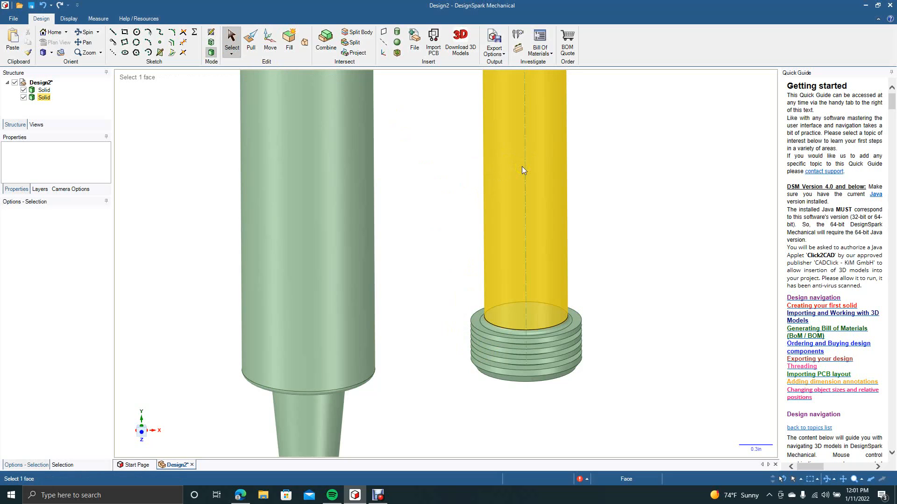
pyautogui.click(483, 330)
pyautogui.click(487, 363)
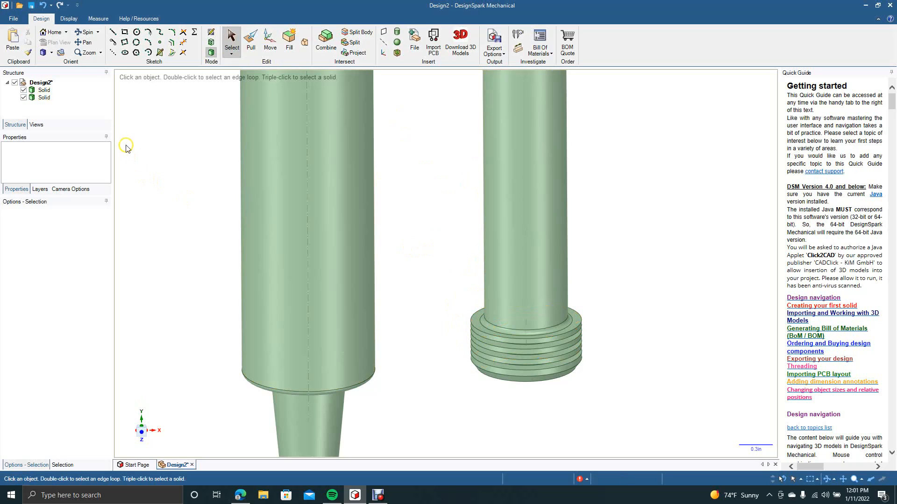
pyautogui.click(84, 32)
pyautogui.click(374, 252)
pyautogui.moveTo(392, 255); pyautogui.dragTo(359, 227)
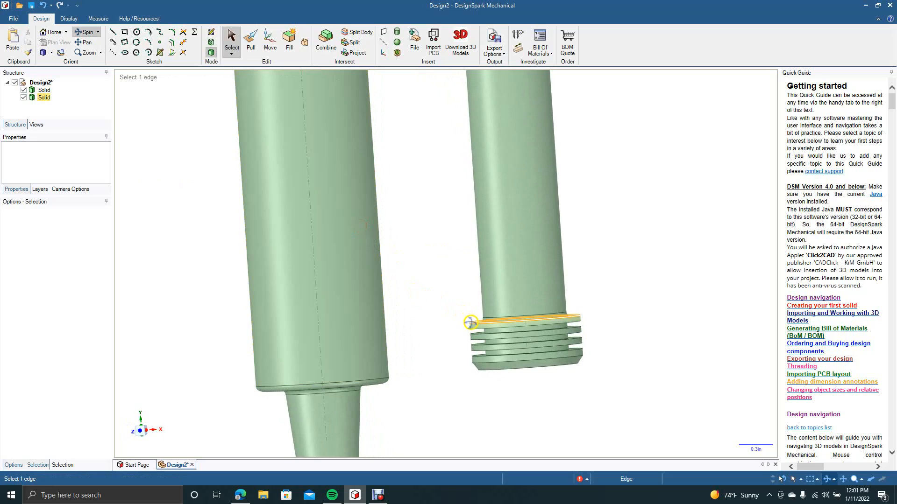
pyautogui.click(474, 349)
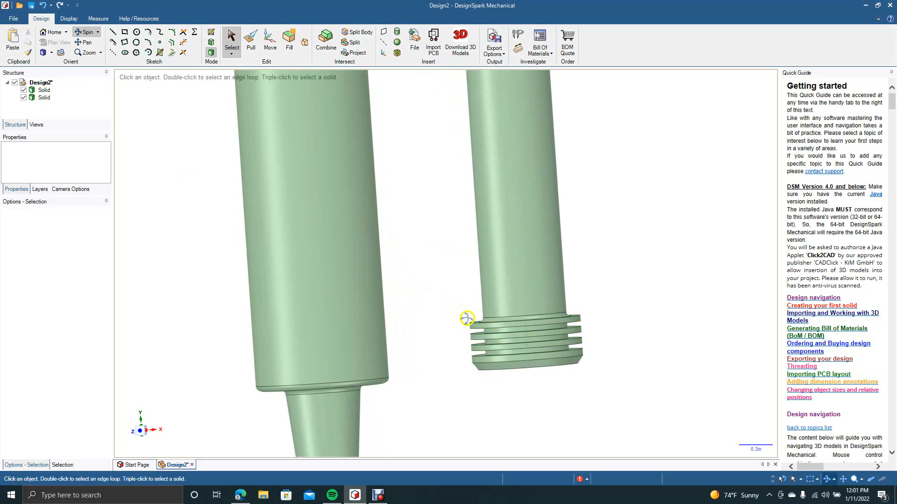
pyautogui.click(371, 293)
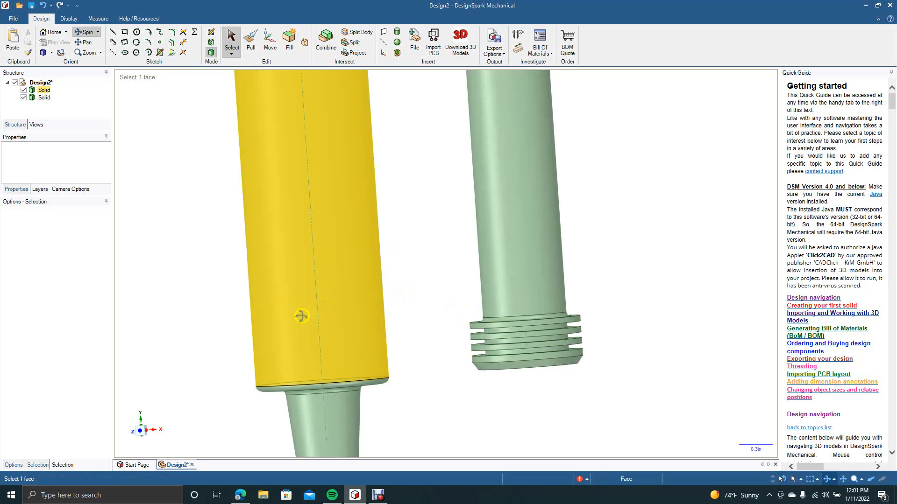
# Step: Chamfer the inner edge of the barrel's bore opening on the flange face by about 0.05 in
pyautogui.click(419, 184)
pyautogui.moveTo(419, 184); pyautogui.dragTo(443, 295, button='middle')
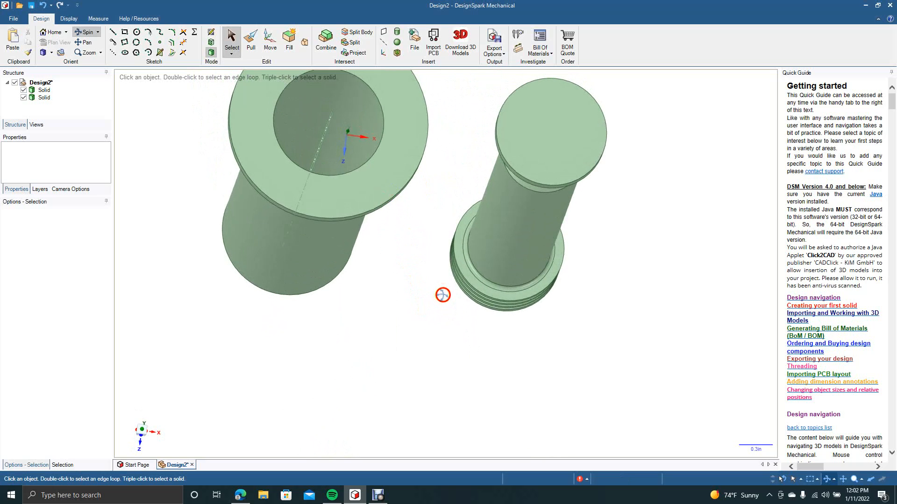
pyautogui.click(251, 42)
pyautogui.click(286, 160)
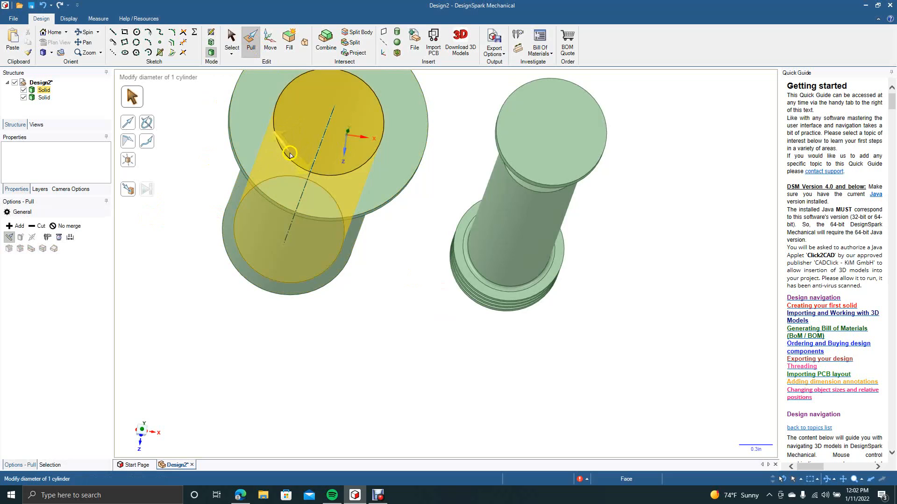
pyautogui.click(287, 160)
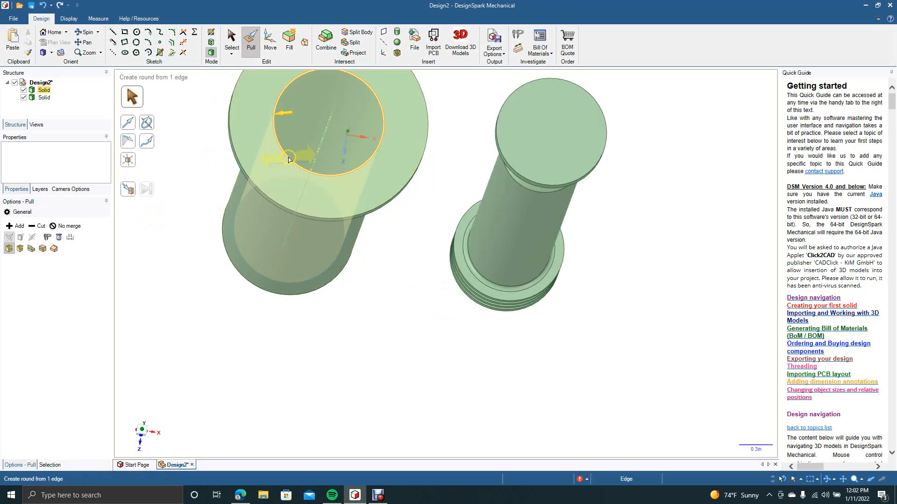
pyautogui.click(20, 249)
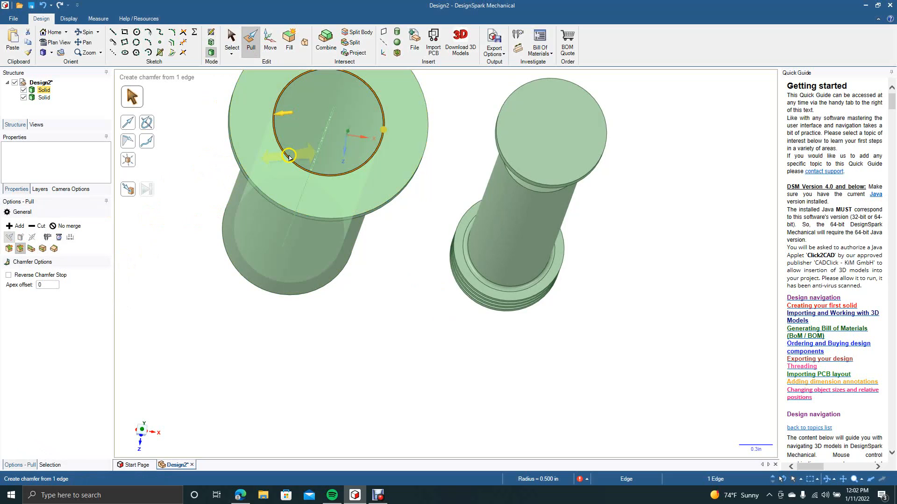
pyautogui.moveTo(289, 157); pyautogui.dragTo(276, 157)
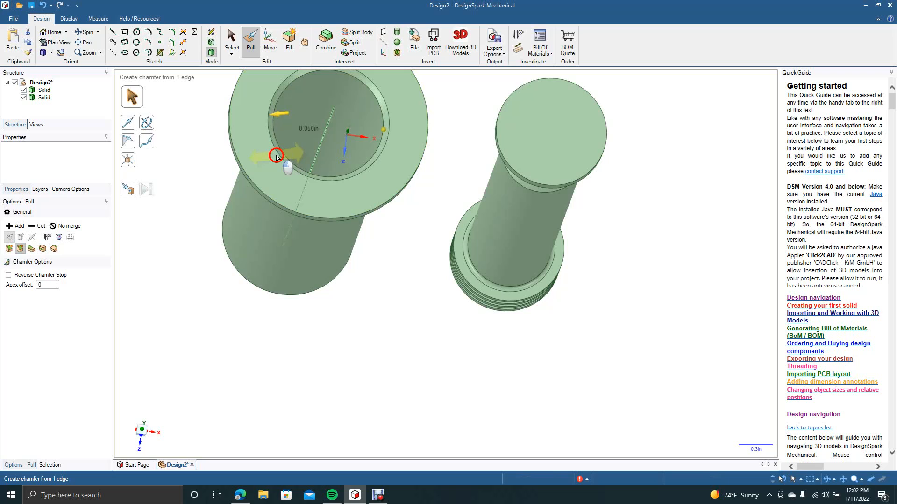
pyautogui.click(231, 38)
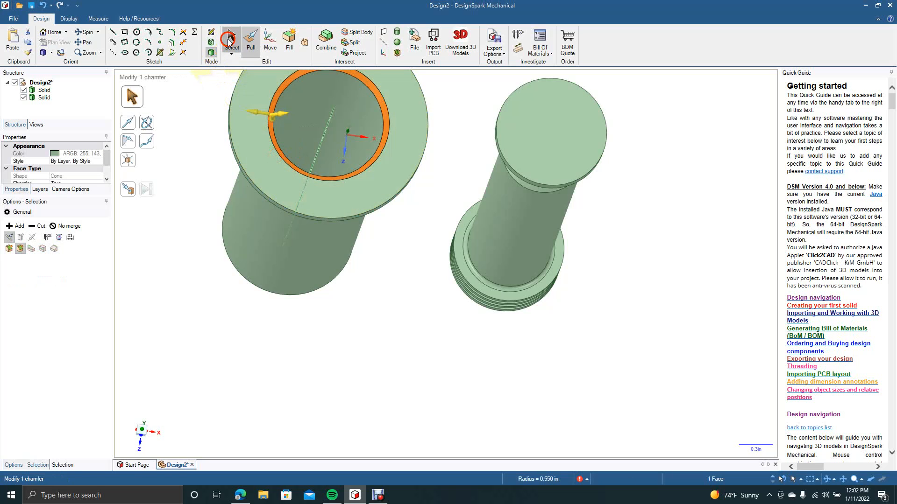
pyautogui.click(177, 215)
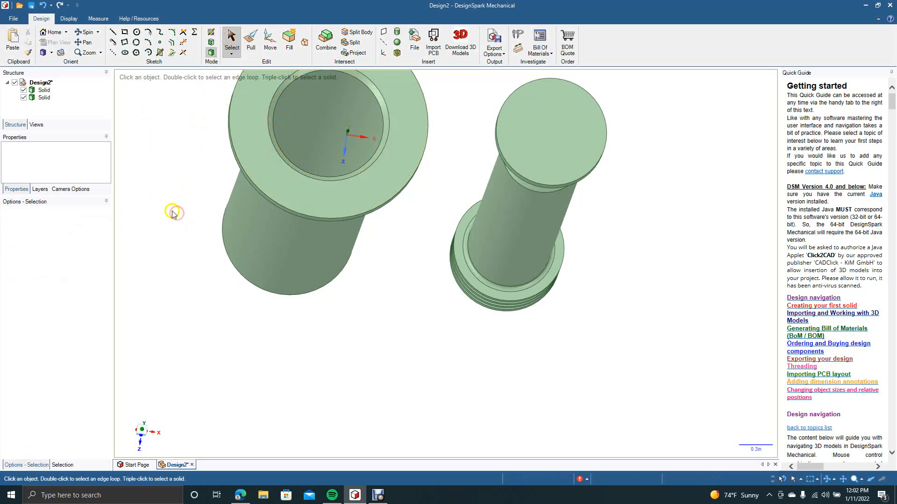
# Step: Move the whole plunger body slightly down along its axis beside the barrel, working in the front view
pyautogui.click(51, 53)
pyautogui.click(57, 84)
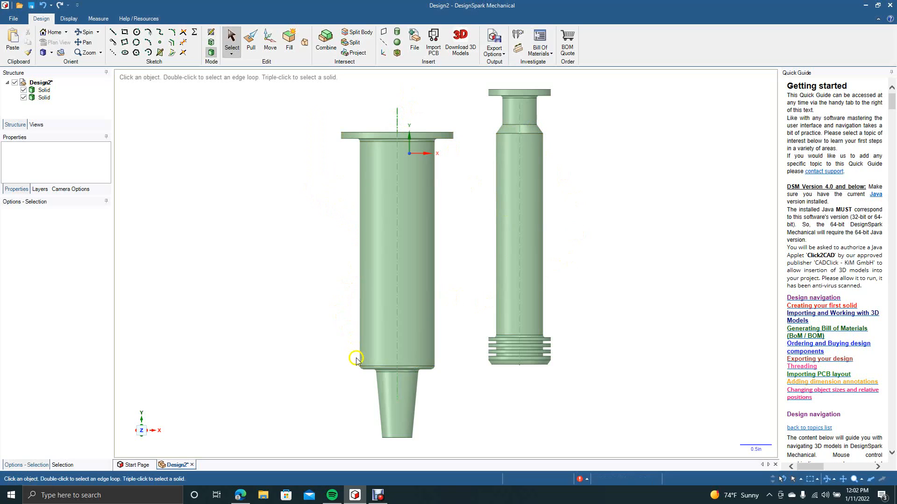
pyautogui.click(380, 234)
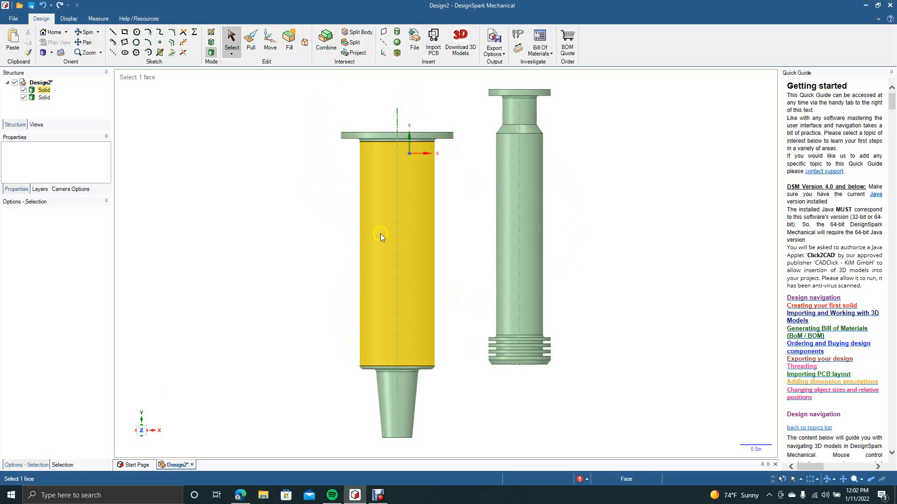
pyautogui.click(231, 38)
pyautogui.moveTo(471, 78); pyautogui.dragTo(624, 405)
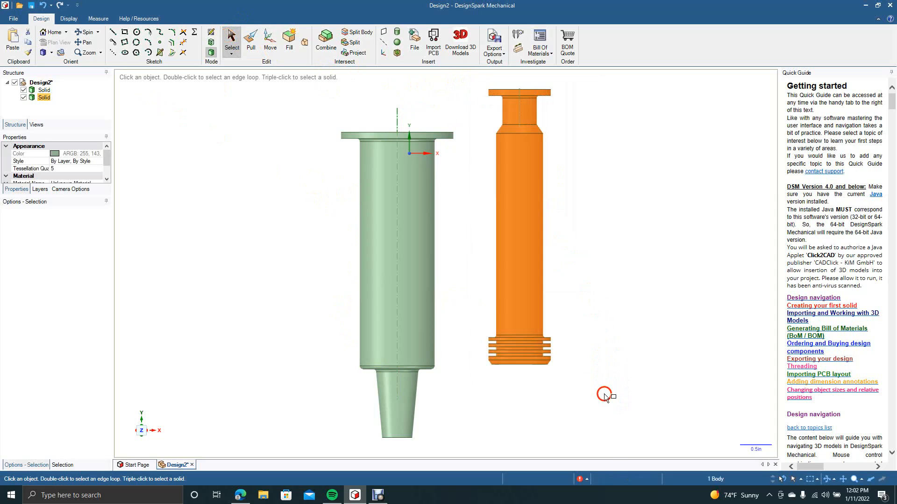
pyautogui.click(270, 41)
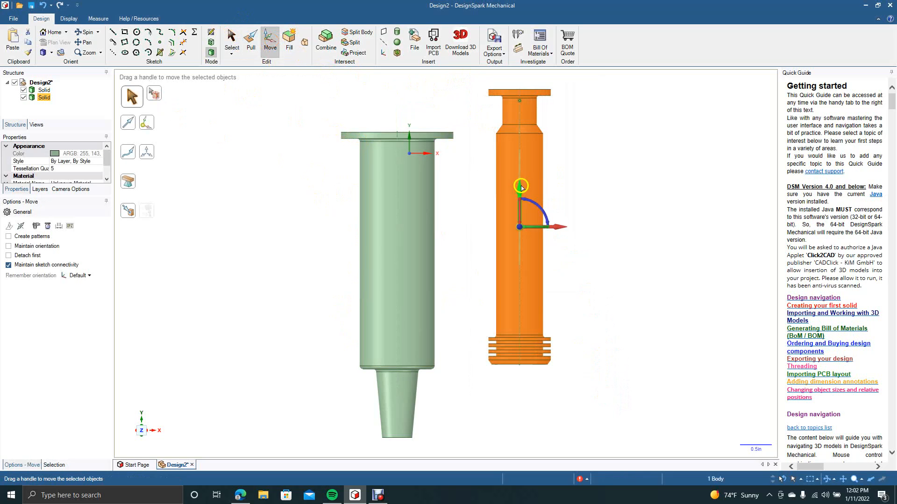
pyautogui.moveTo(519, 191)
pyautogui.mouseDown()
pyautogui.moveTo(518, 210)
pyautogui.moveTo(517, 198)
pyautogui.mouseUp()
pyautogui.click(640, 241)
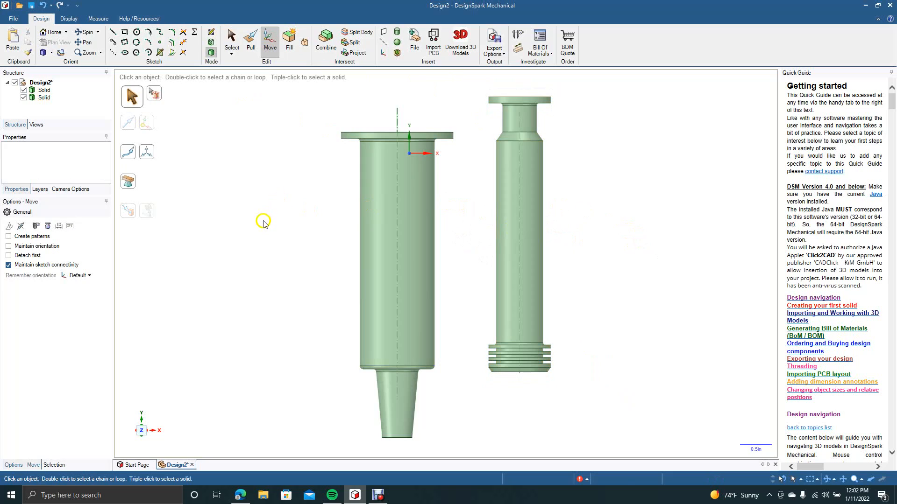